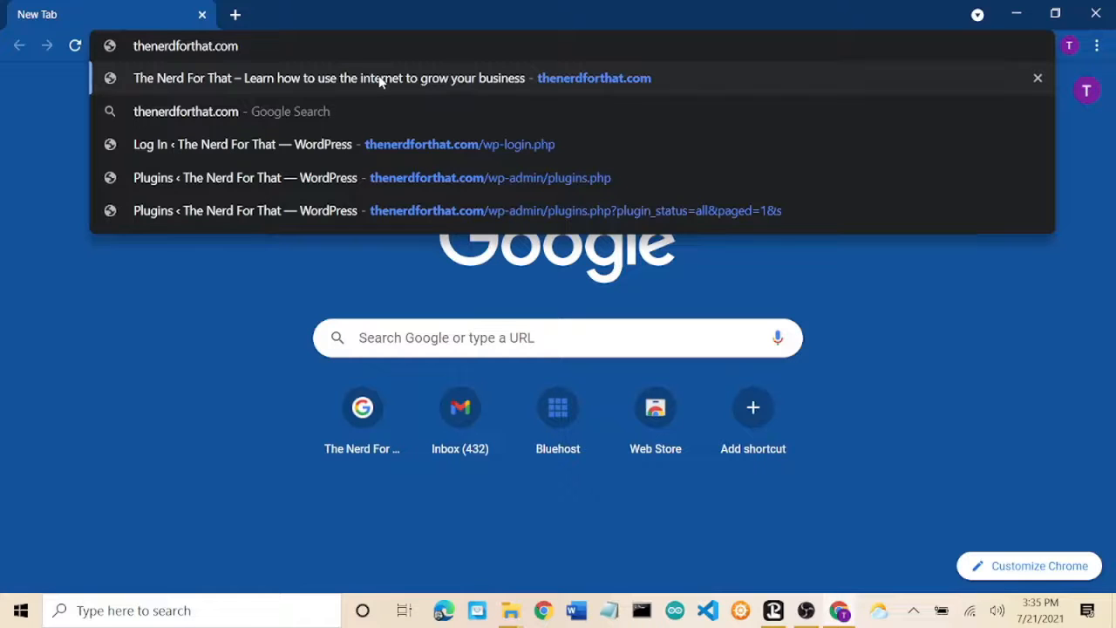
Step: Open the website thenerdforthat.com and look through its home page
{"action": "left_click", "coordinate": [380, 81]}
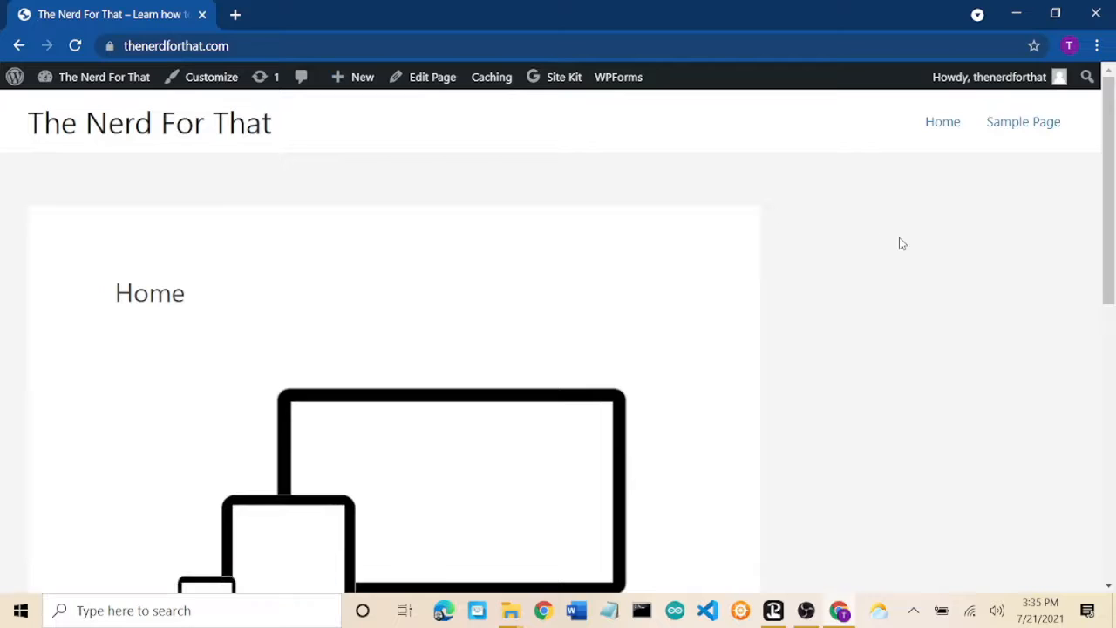
{"action": "scroll", "coordinate": [902, 243], "scroll_direction": "down", "scroll_amount": 1}
{"action": "scroll", "coordinate": [901, 243], "scroll_direction": "down", "scroll_amount": 6}
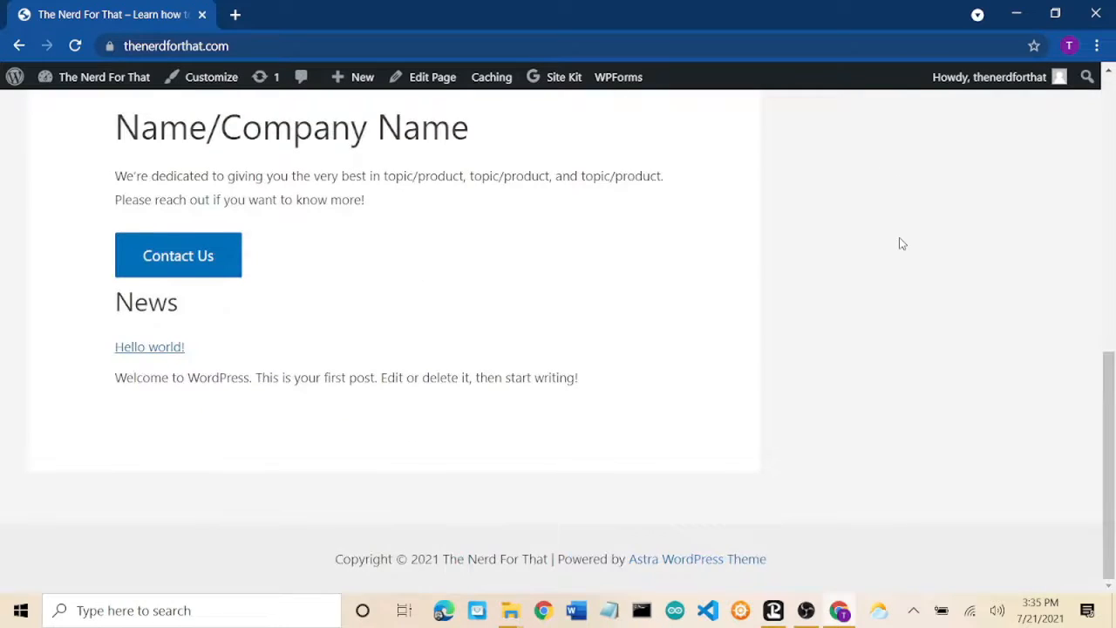
{"action": "scroll", "coordinate": [902, 243], "scroll_direction": "up", "scroll_amount": 8}
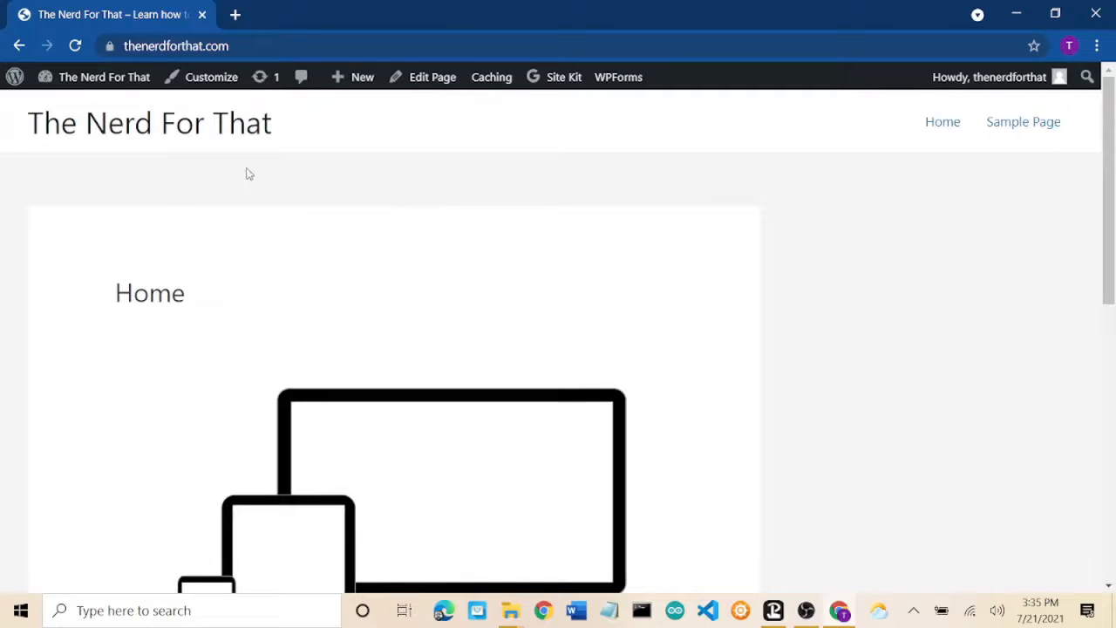
Step: View the site's WordPress login page at thenerdforthat.com/wp-login.php and return to the home page
{"action": "left_click", "coordinate": [293, 48]}
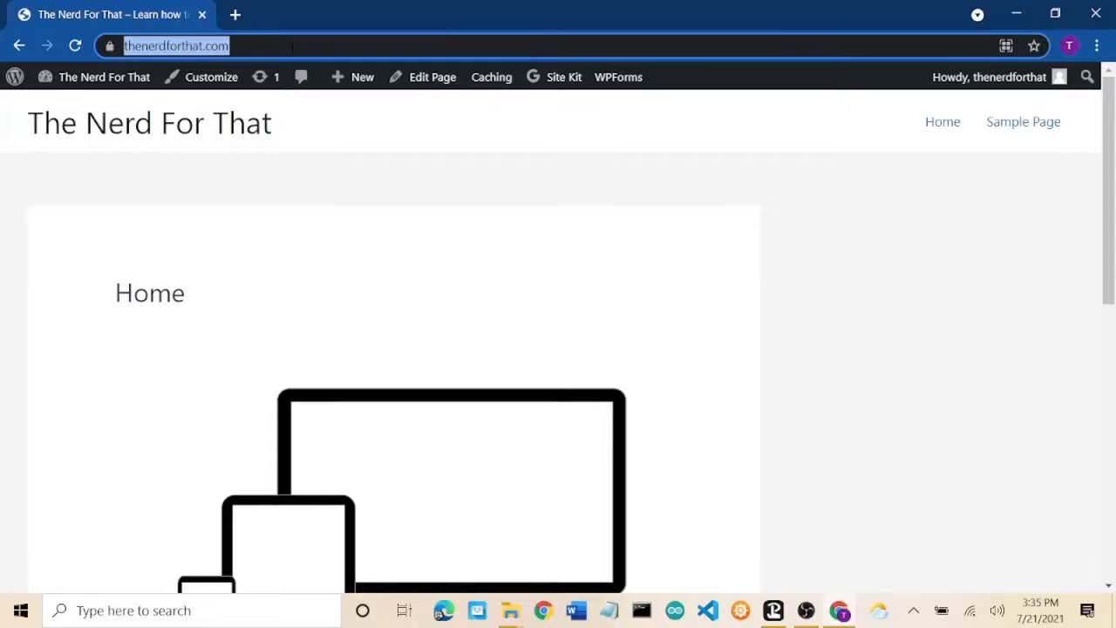
{"action": "left_click", "coordinate": [292, 48]}
{"action": "type", "text": "//"}
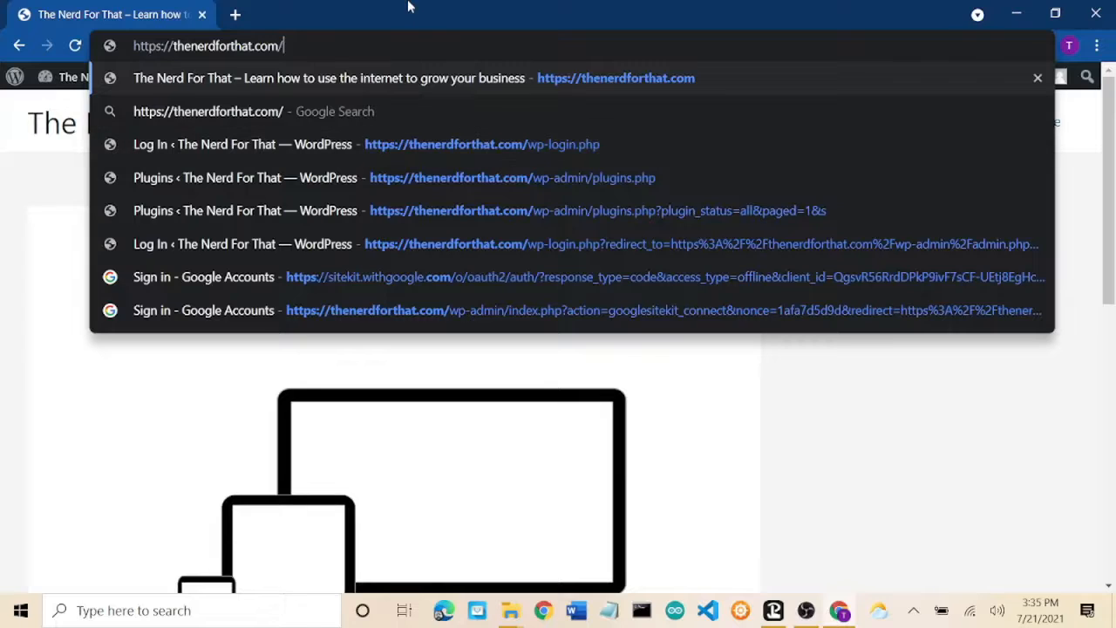
{"action": "type", "text": "wp"}
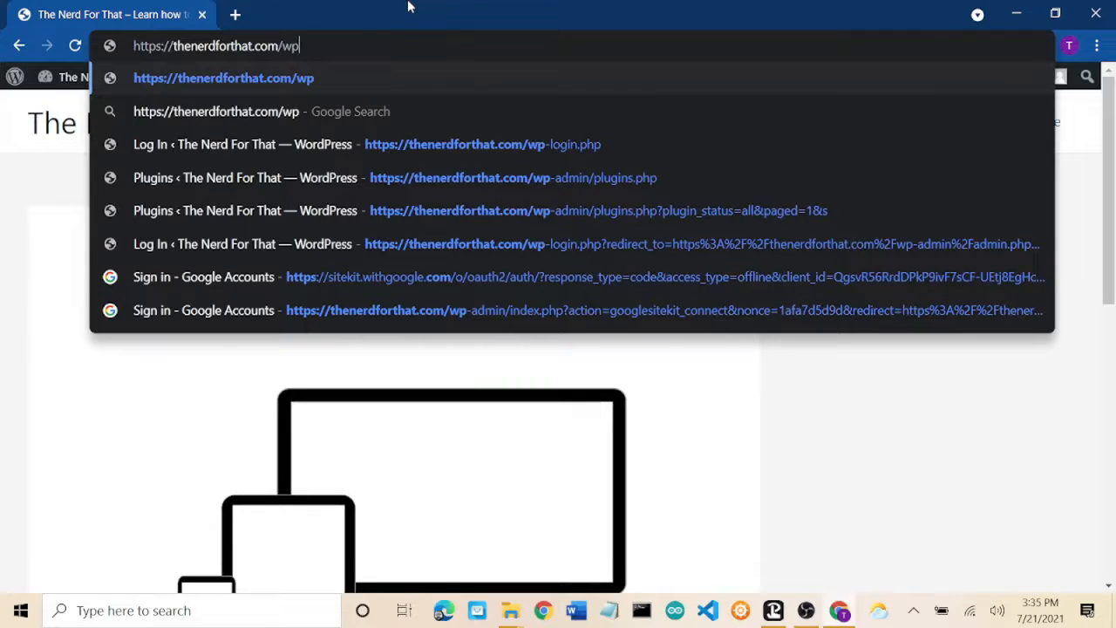
{"action": "left_click", "coordinate": [489, 150]}
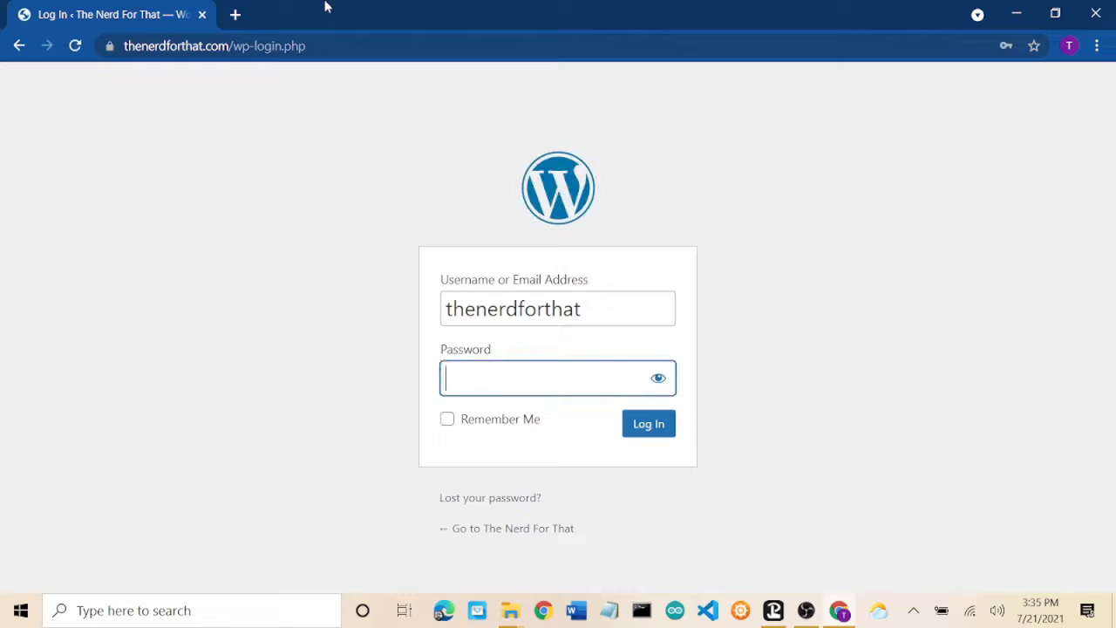
{"action": "left_click", "coordinate": [21, 50]}
Step: Open the WordPress admin dashboard of The Nerd For That
{"action": "mouse_move", "coordinate": [14, 81]}
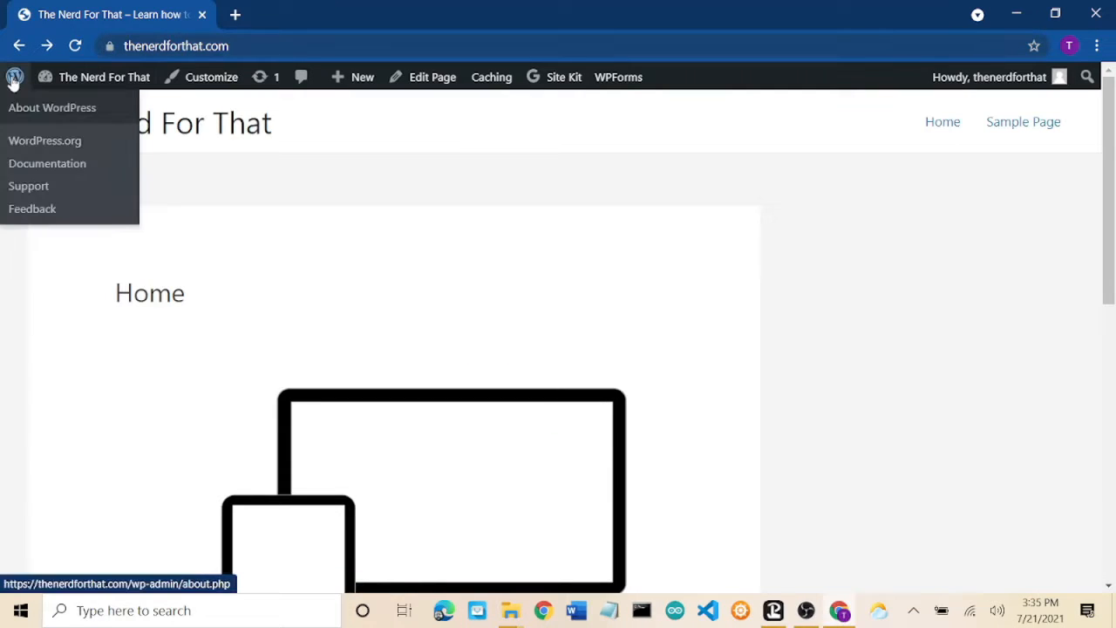
{"action": "mouse_move", "coordinate": [88, 80]}
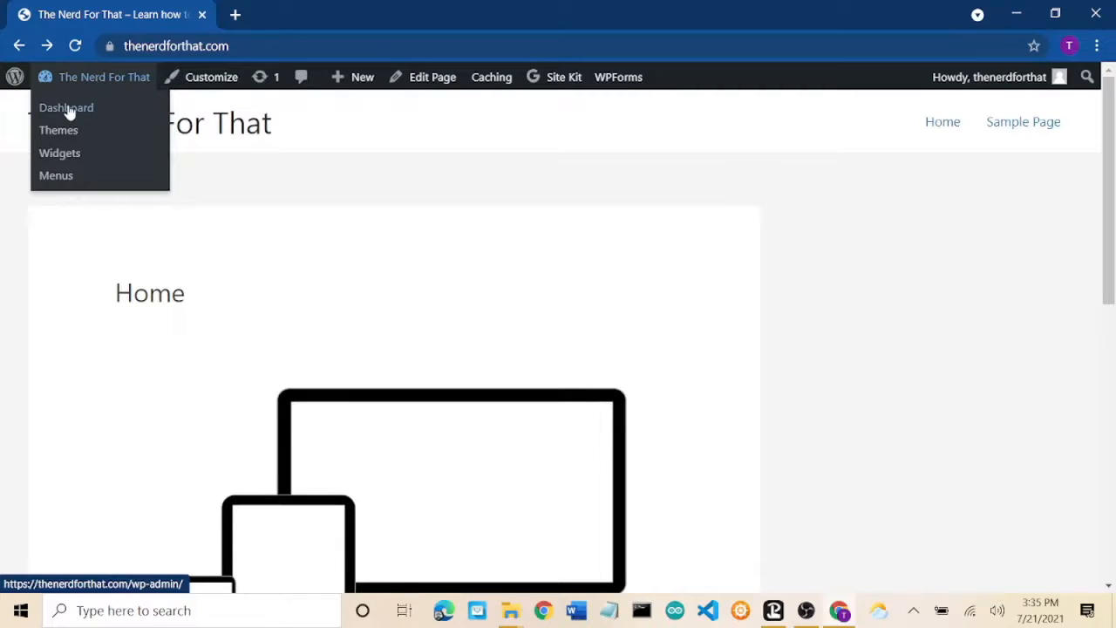
{"action": "left_click", "coordinate": [69, 113]}
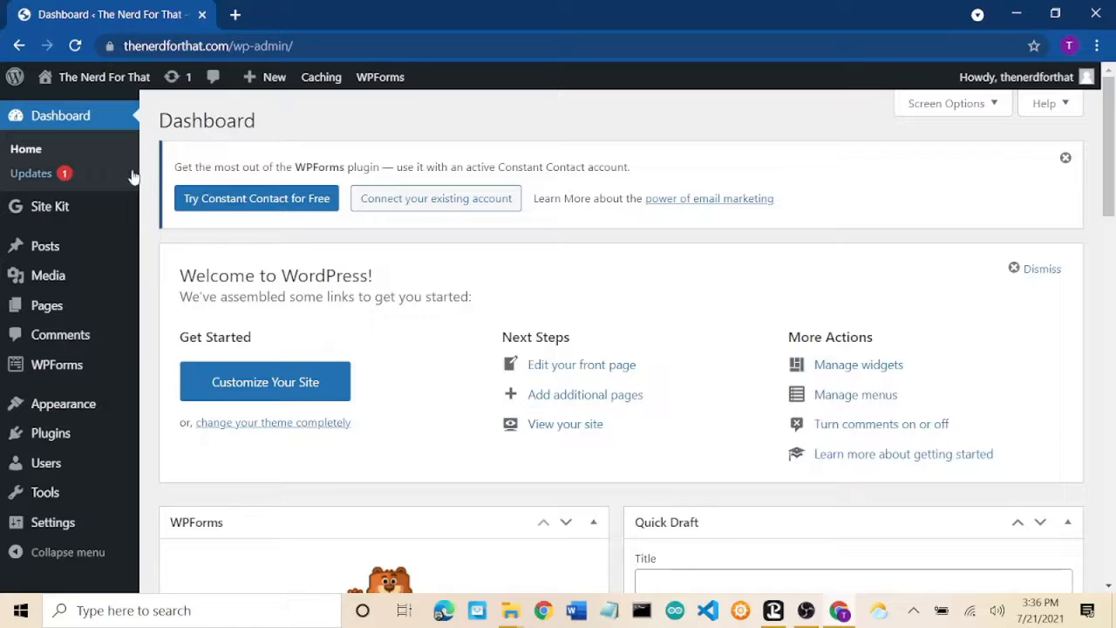
Step: Check the available WordPress updates and update all listed themes, here the Astra theme
{"action": "left_click", "coordinate": [39, 176]}
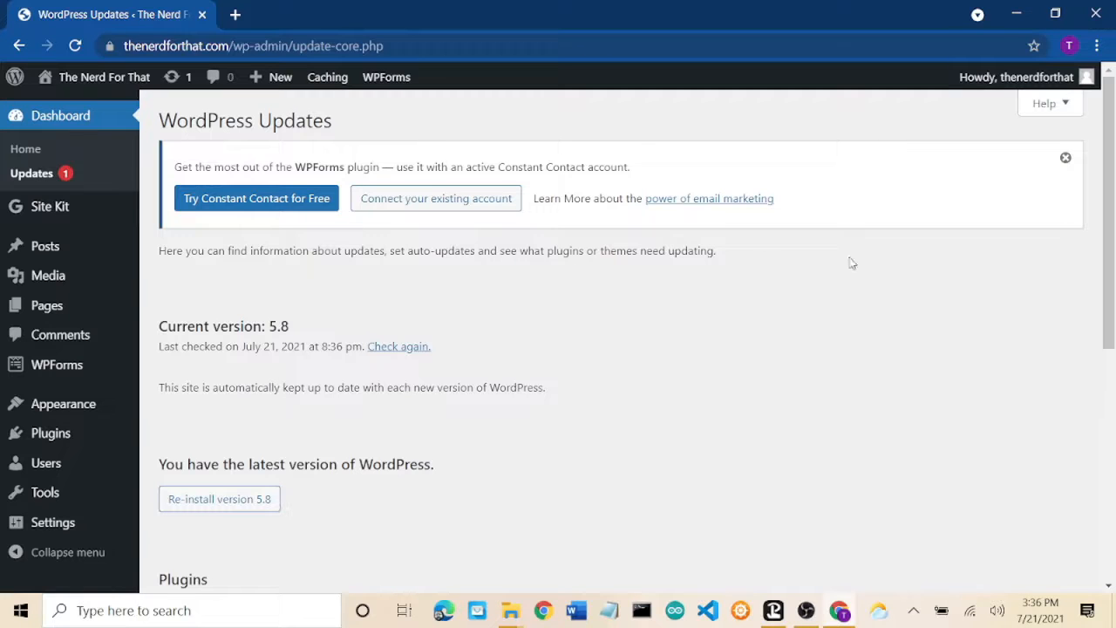
{"action": "left_click_drag", "start_coordinate": [1104, 244], "coordinate": [1113, 318]}
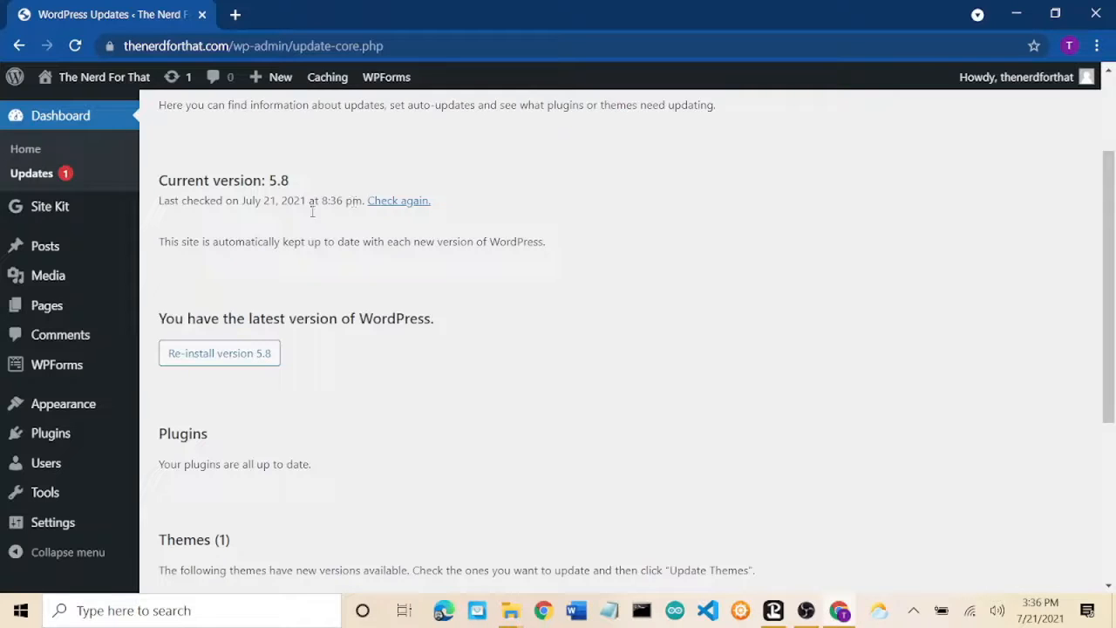
{"action": "scroll", "coordinate": [549, 364], "scroll_direction": "down", "scroll_amount": 4}
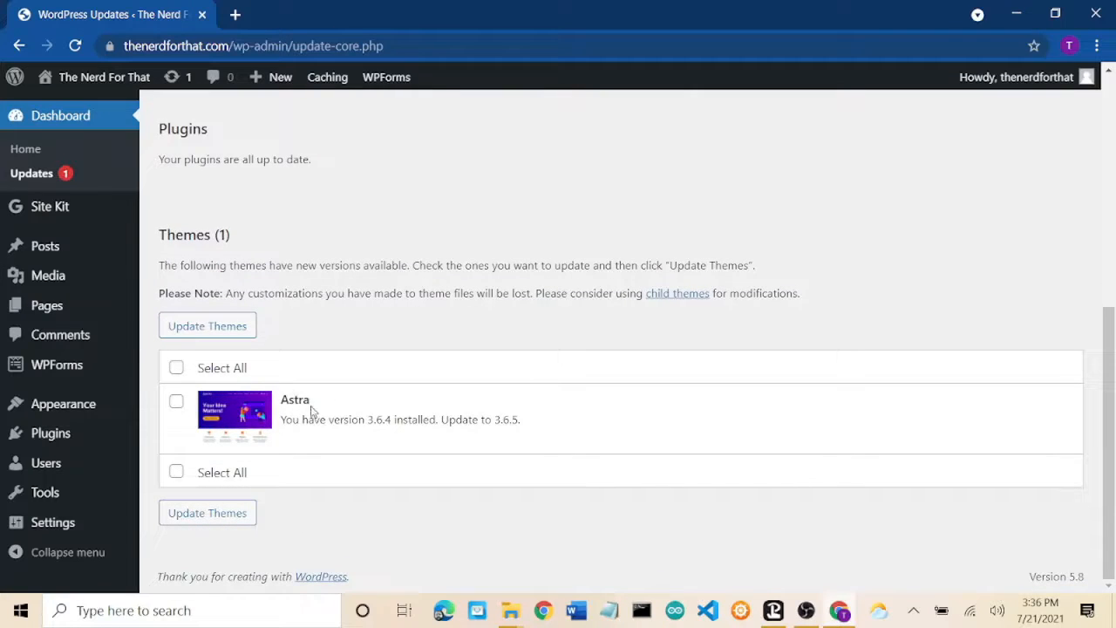
{"action": "left_click", "coordinate": [176, 369]}
{"action": "left_click", "coordinate": [214, 326]}
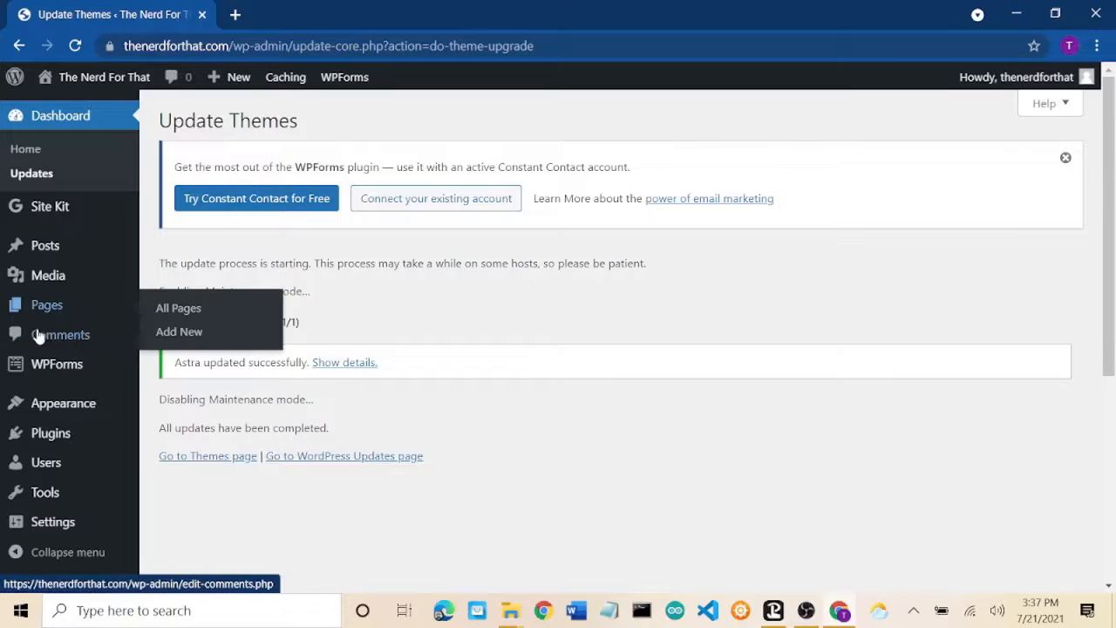
Step: Open the site's General Settings page
{"action": "scroll", "coordinate": [43, 334], "scroll_direction": "down", "scroll_amount": 4}
{"action": "scroll", "coordinate": [304, 343], "scroll_direction": "up", "scroll_amount": 5}
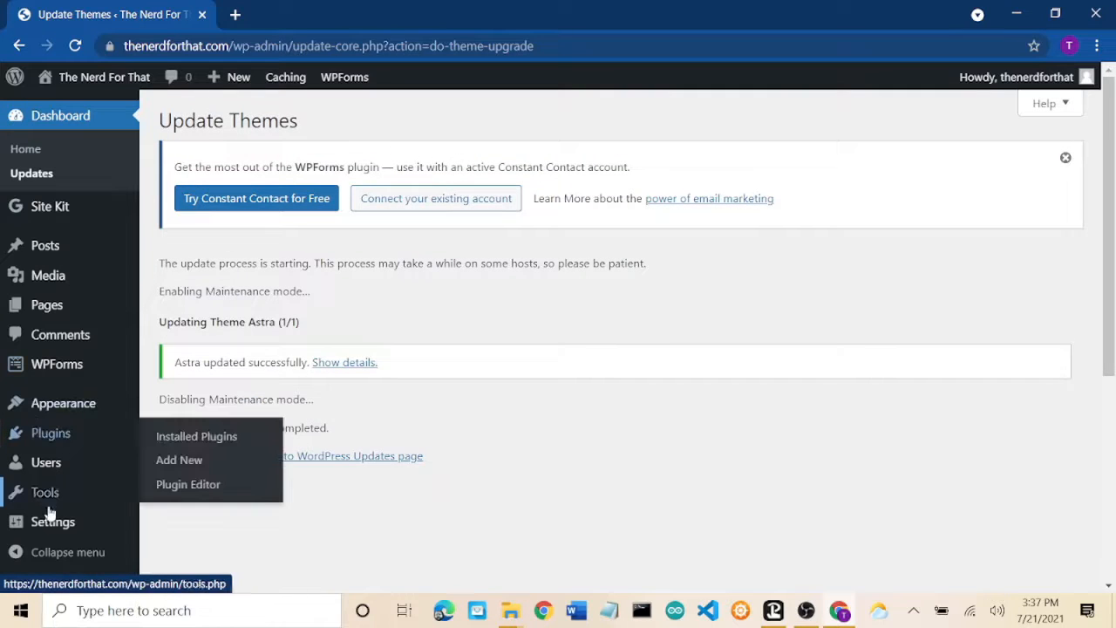
{"action": "mouse_move", "coordinate": [48, 526]}
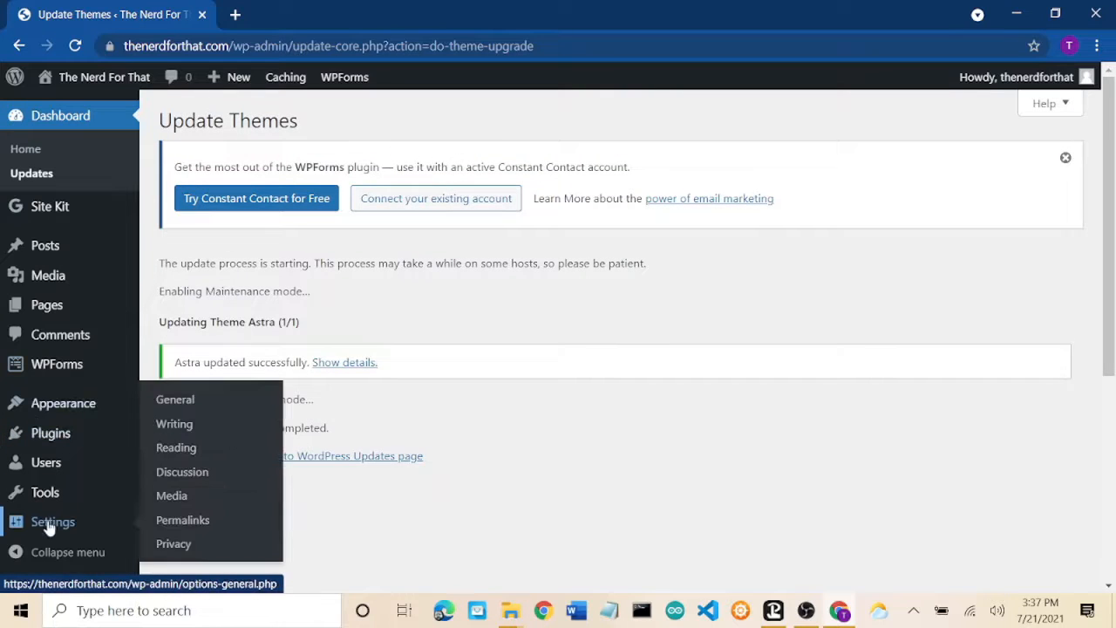
{"action": "left_click", "coordinate": [185, 408]}
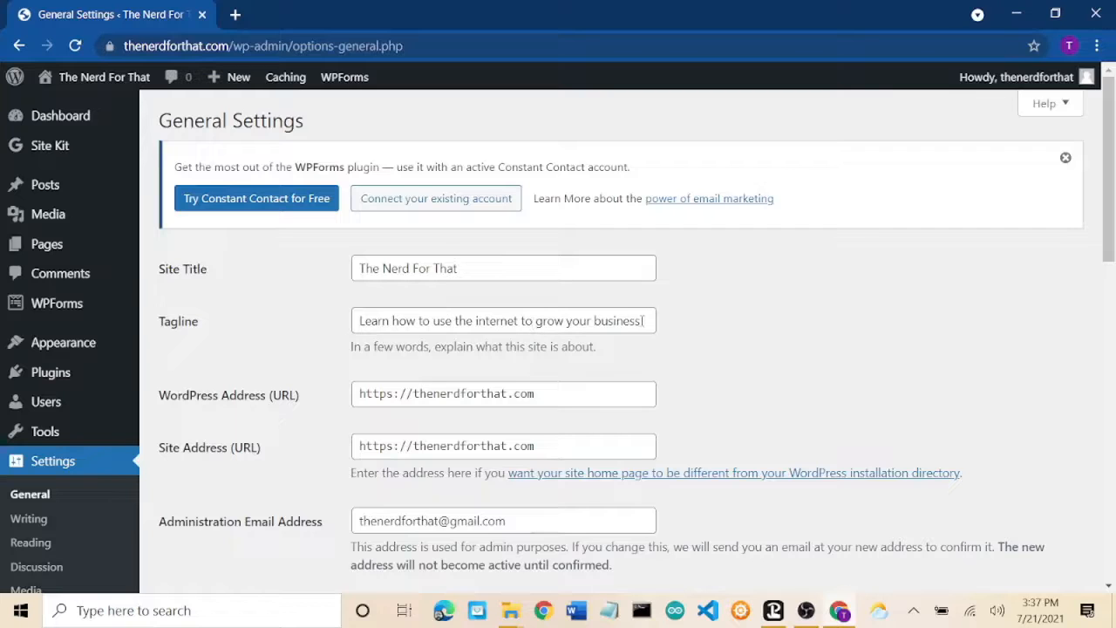
Step: Review the site address, connection security, administration email and membership settings, and the roles offered as New User Default Role
{"action": "scroll", "coordinate": [739, 332], "scroll_direction": "down", "scroll_amount": 2}
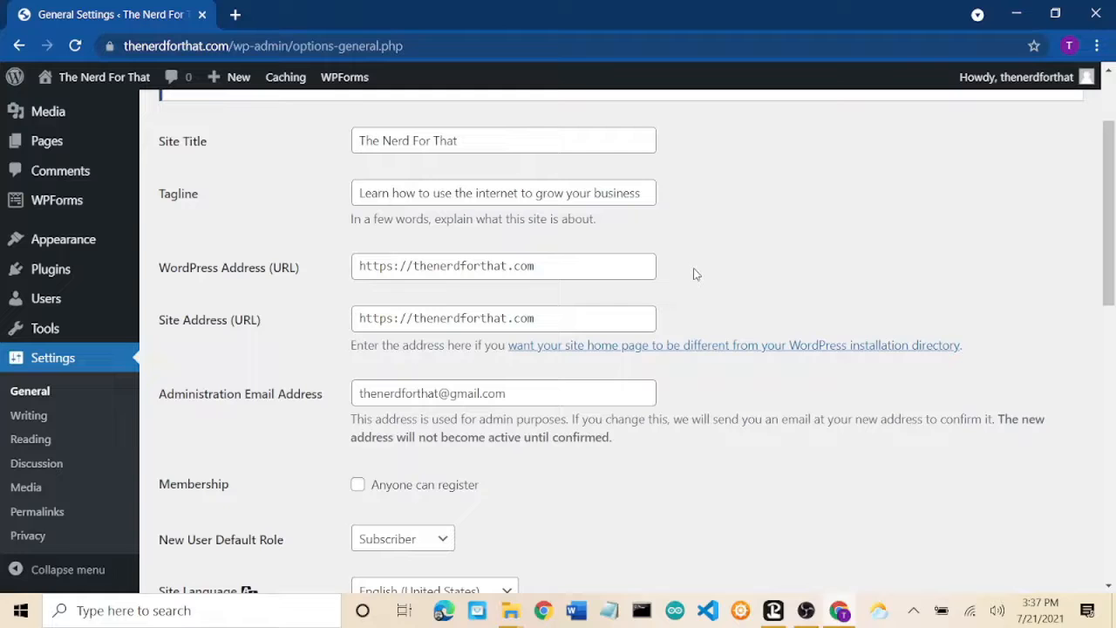
{"action": "left_click", "coordinate": [111, 46]}
{"action": "scroll", "coordinate": [686, 437], "scroll_direction": "down", "scroll_amount": 2}
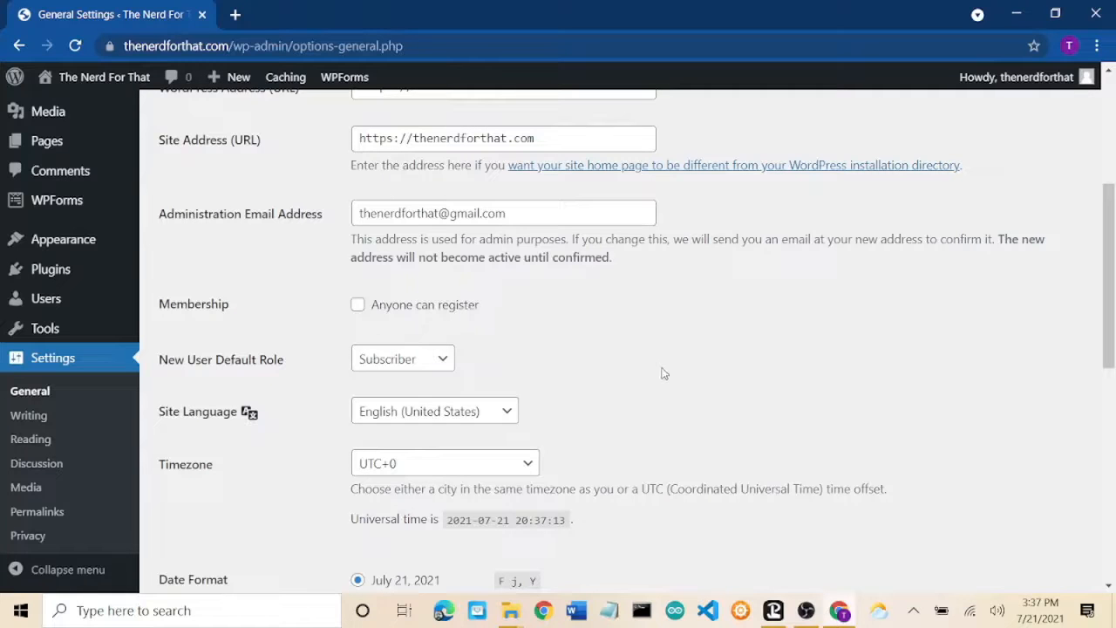
{"action": "scroll", "coordinate": [663, 373], "scroll_direction": "down", "scroll_amount": 1}
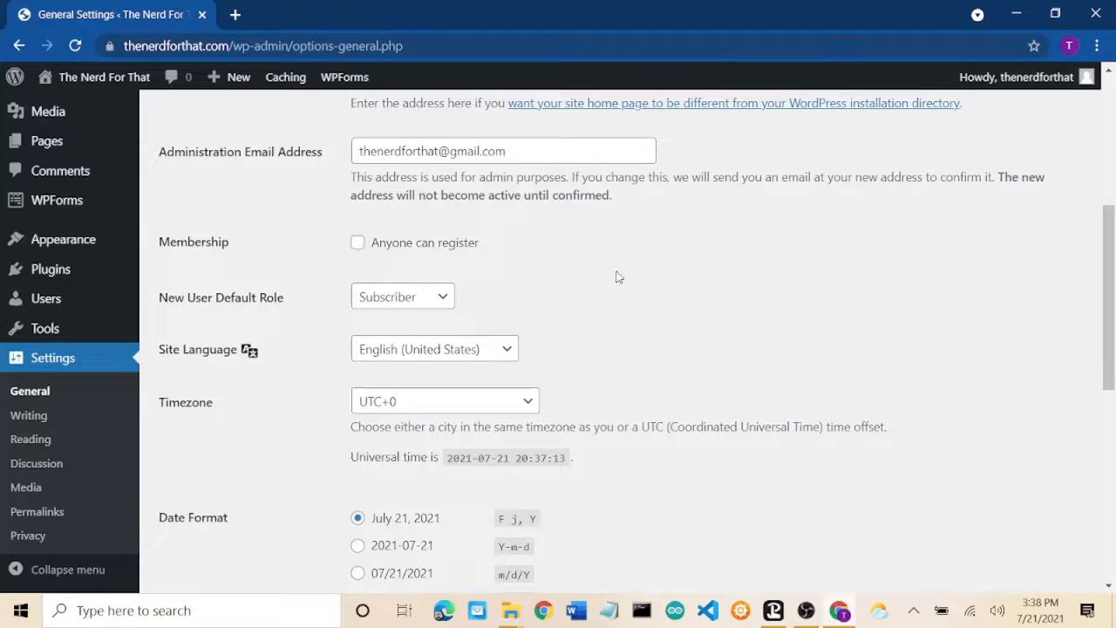
{"action": "left_click", "coordinate": [426, 299]}
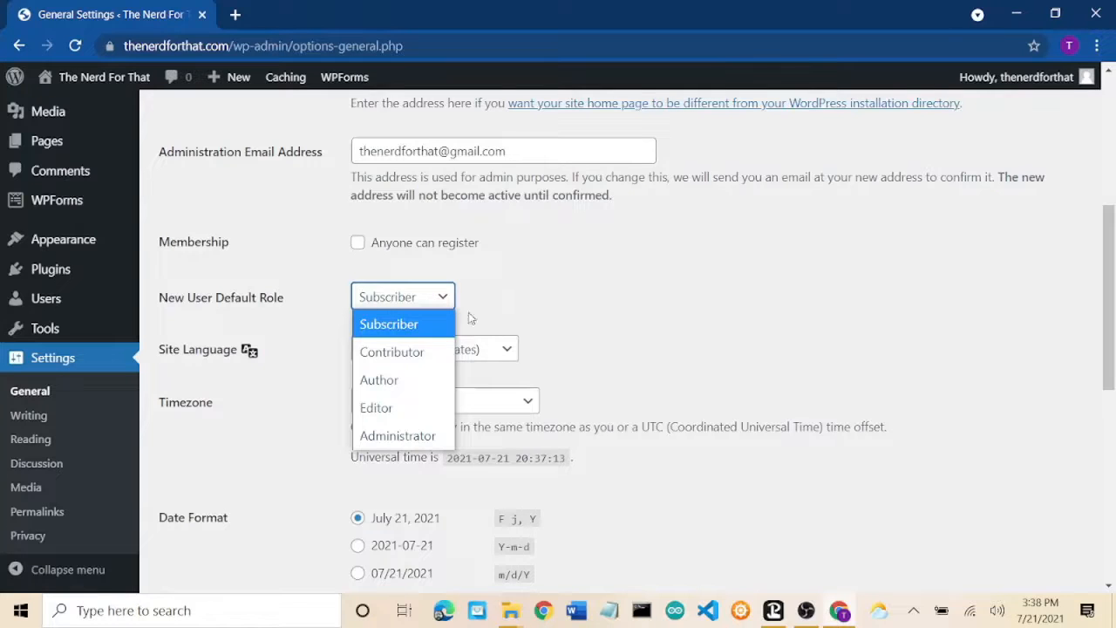
{"action": "left_click", "coordinate": [686, 284]}
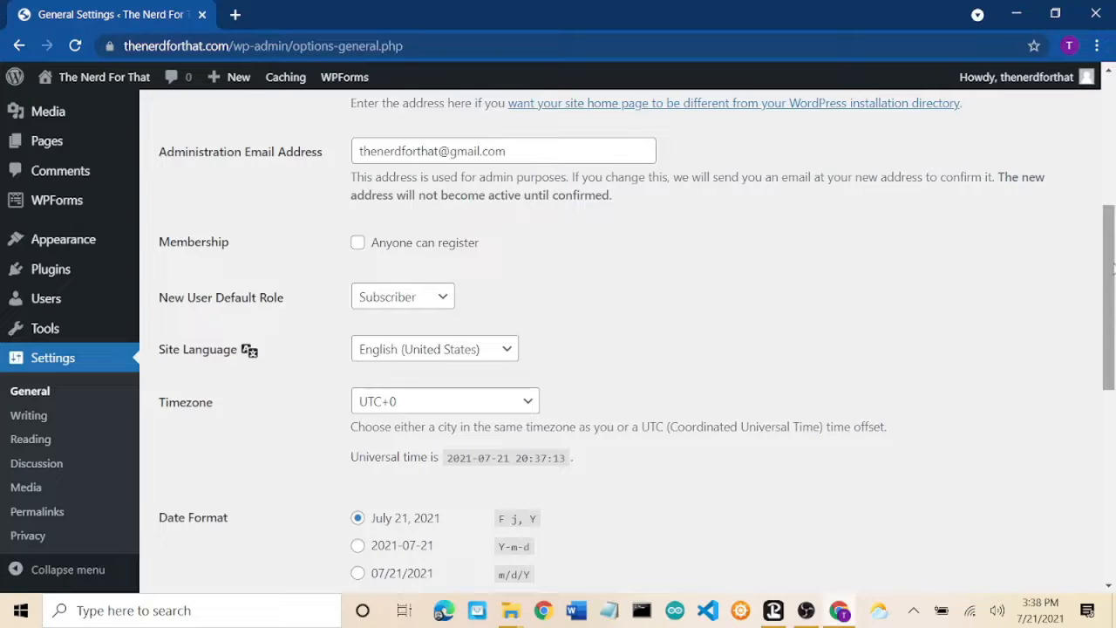
Step: Set the site's timezone to Chicago
{"action": "left_click_drag", "start_coordinate": [1113, 269], "coordinate": [1114, 325]}
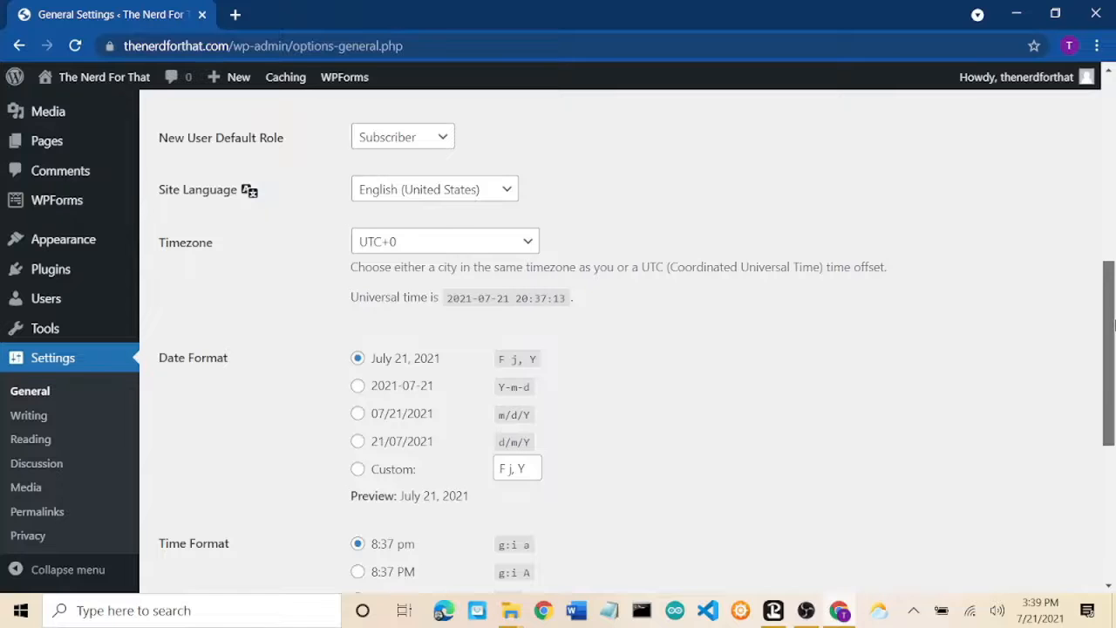
{"action": "left_click_drag", "start_coordinate": [1114, 325], "coordinate": [1114, 319]}
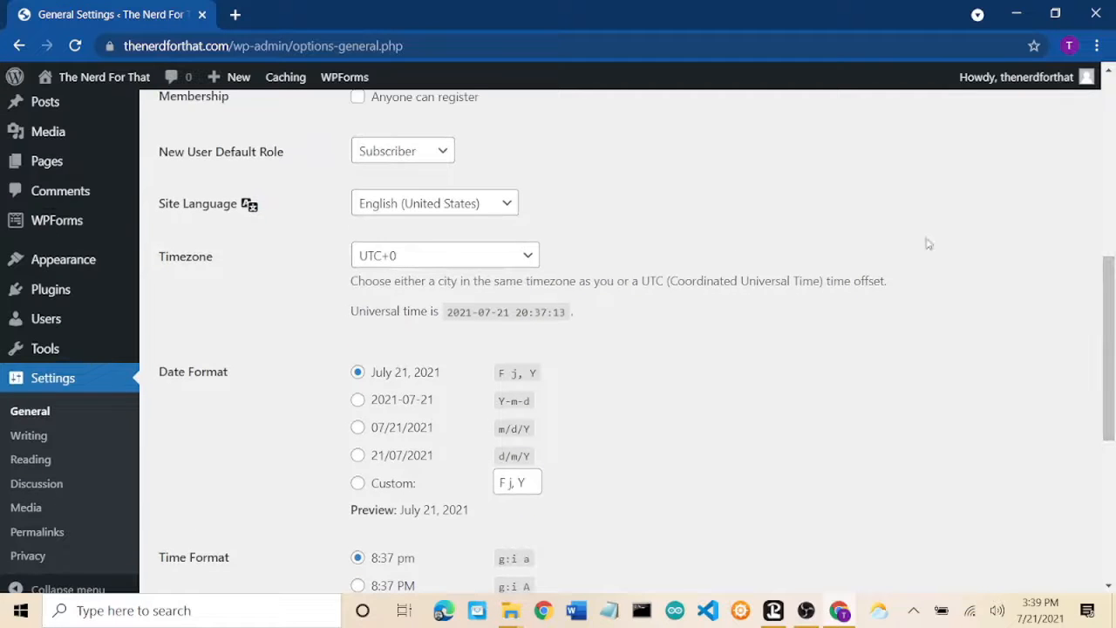
{"action": "left_click", "coordinate": [489, 266]}
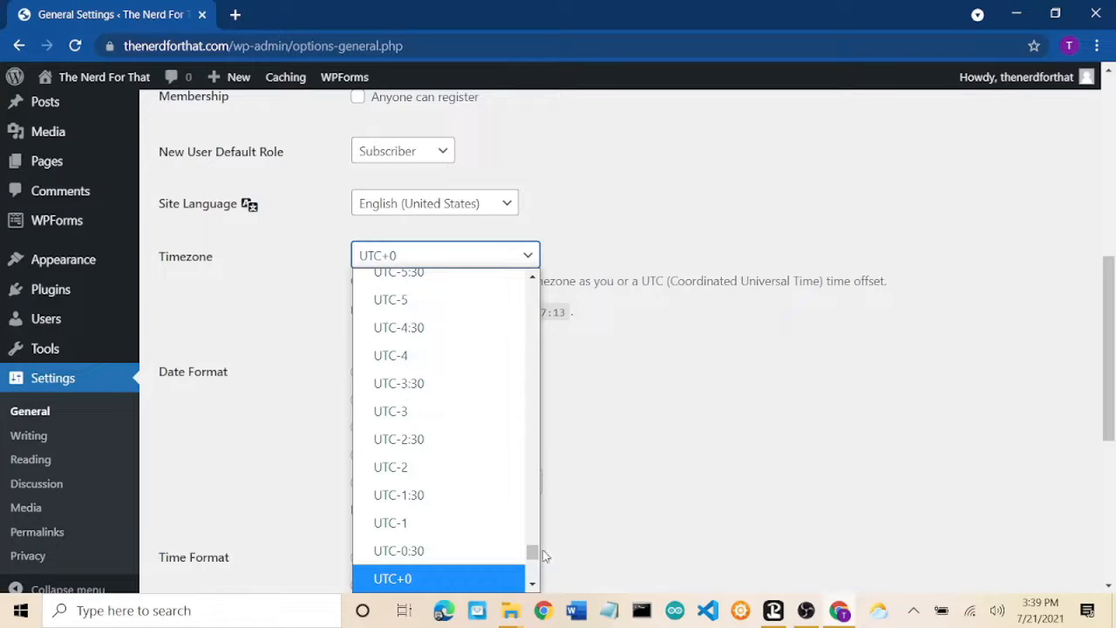
{"action": "left_click_drag", "start_coordinate": [535, 555], "coordinate": [533, 340]}
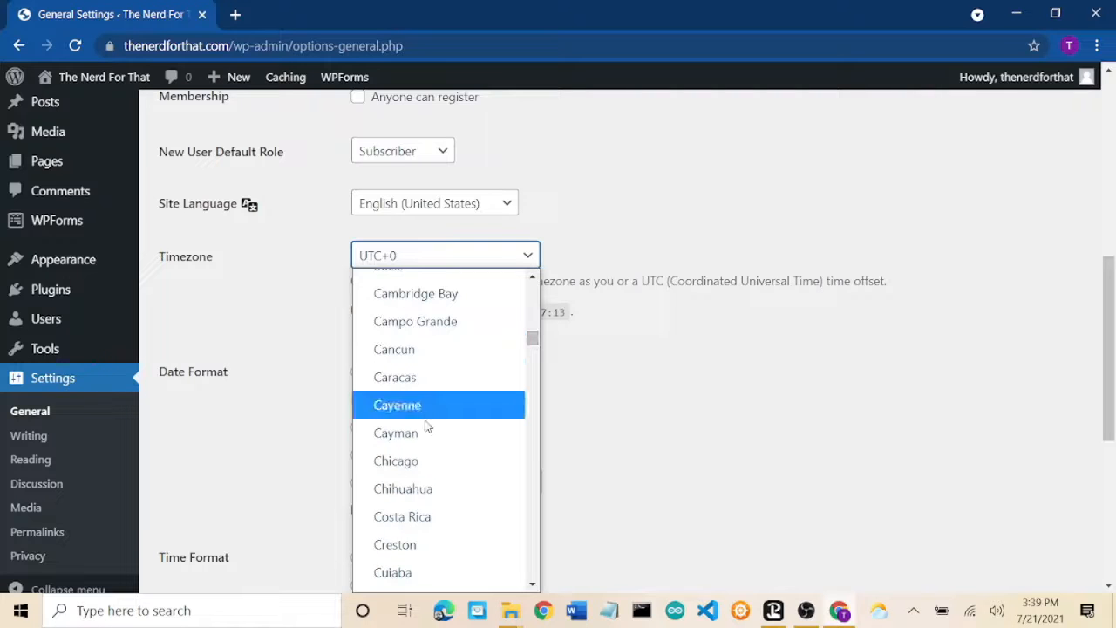
{"action": "left_click", "coordinate": [428, 464]}
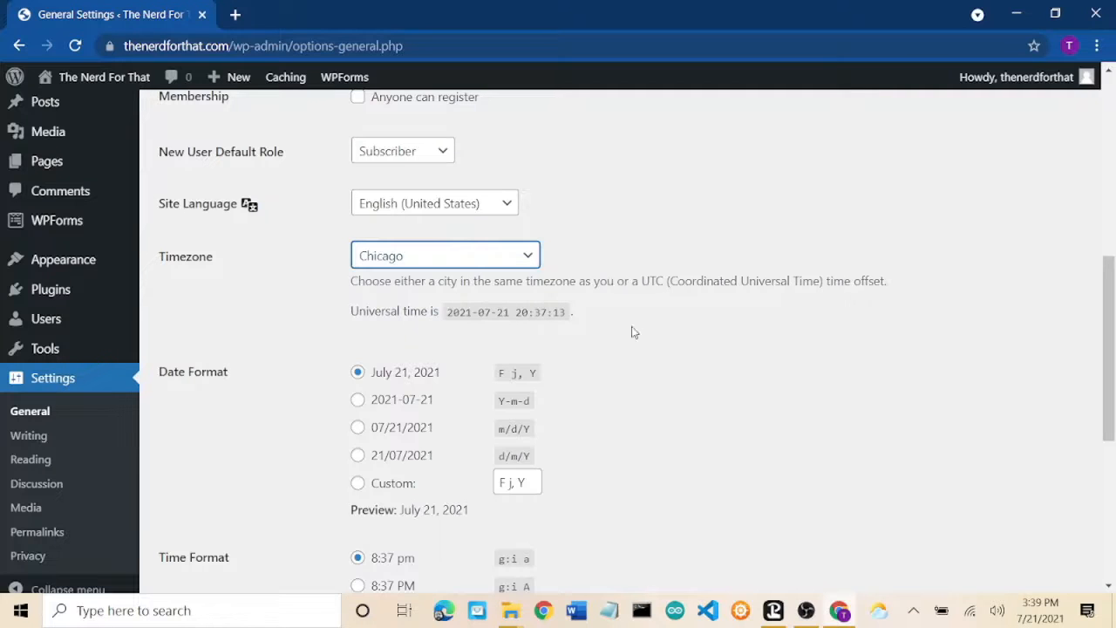
{"action": "left_click", "coordinate": [702, 281]}
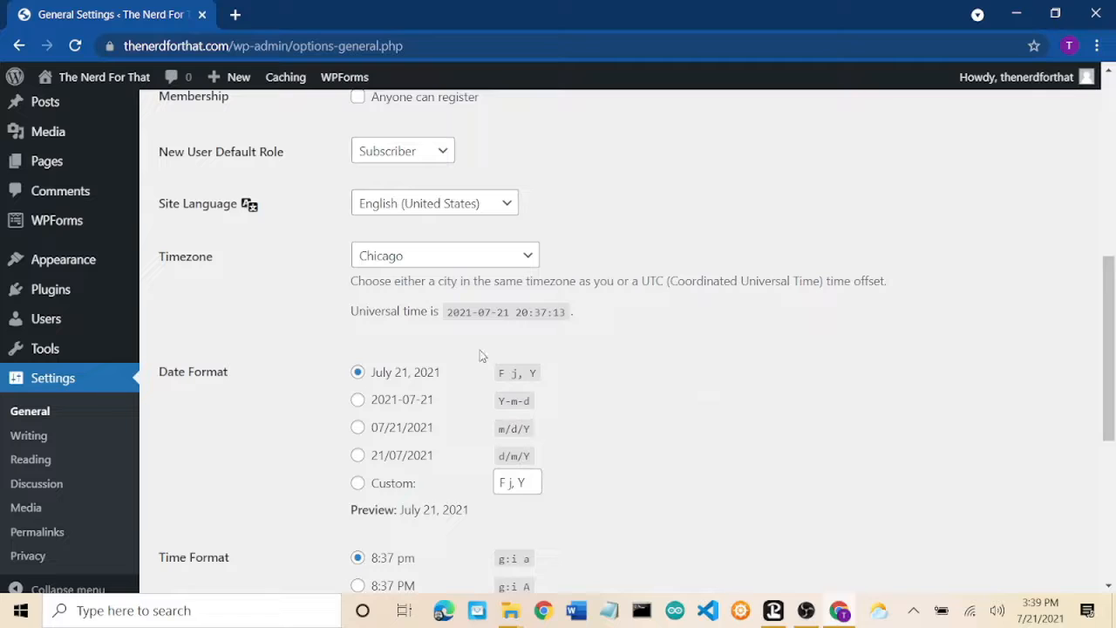
Step: Set the week to start on Sunday and save the general settings
{"action": "scroll", "coordinate": [621, 391], "scroll_direction": "down", "scroll_amount": 3}
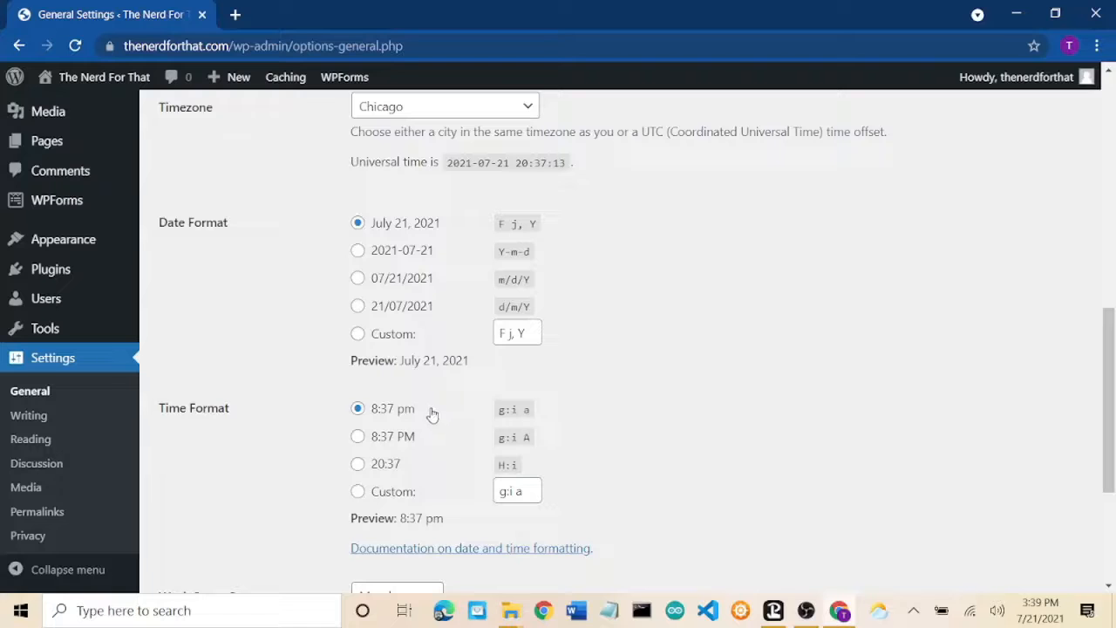
{"action": "scroll", "coordinate": [628, 413], "scroll_direction": "down", "scroll_amount": 5}
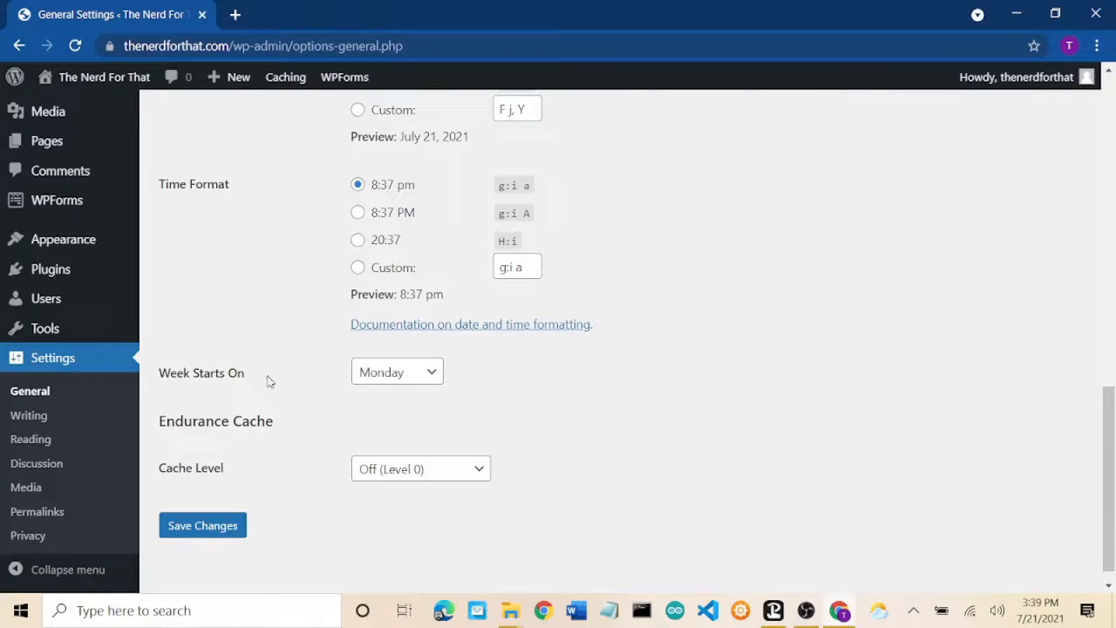
{"action": "left_click", "coordinate": [428, 373]}
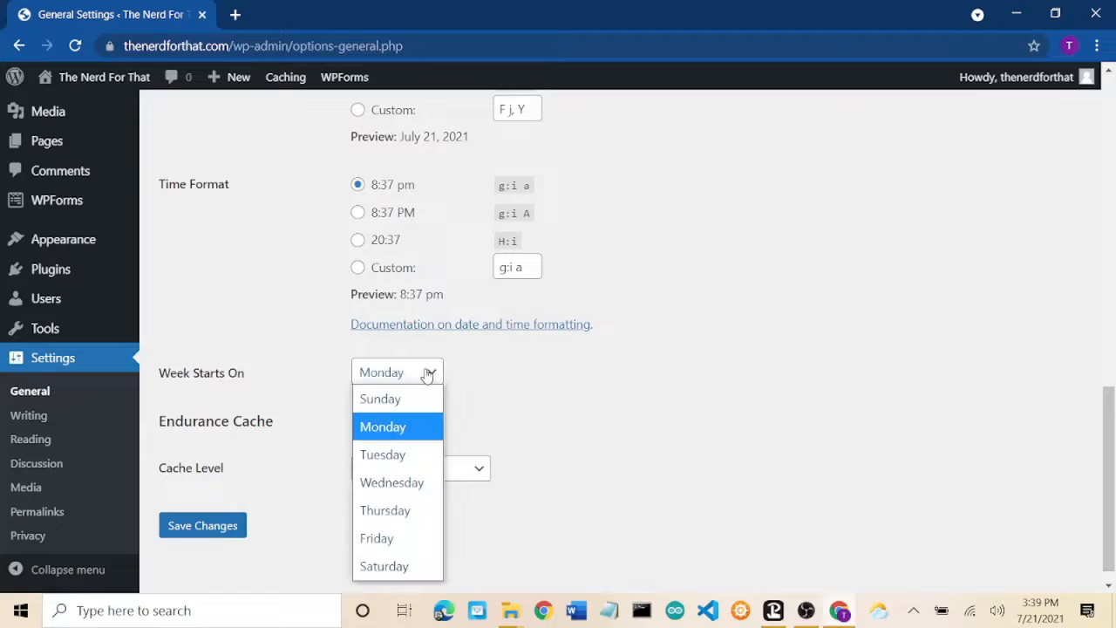
{"action": "left_click", "coordinate": [382, 403]}
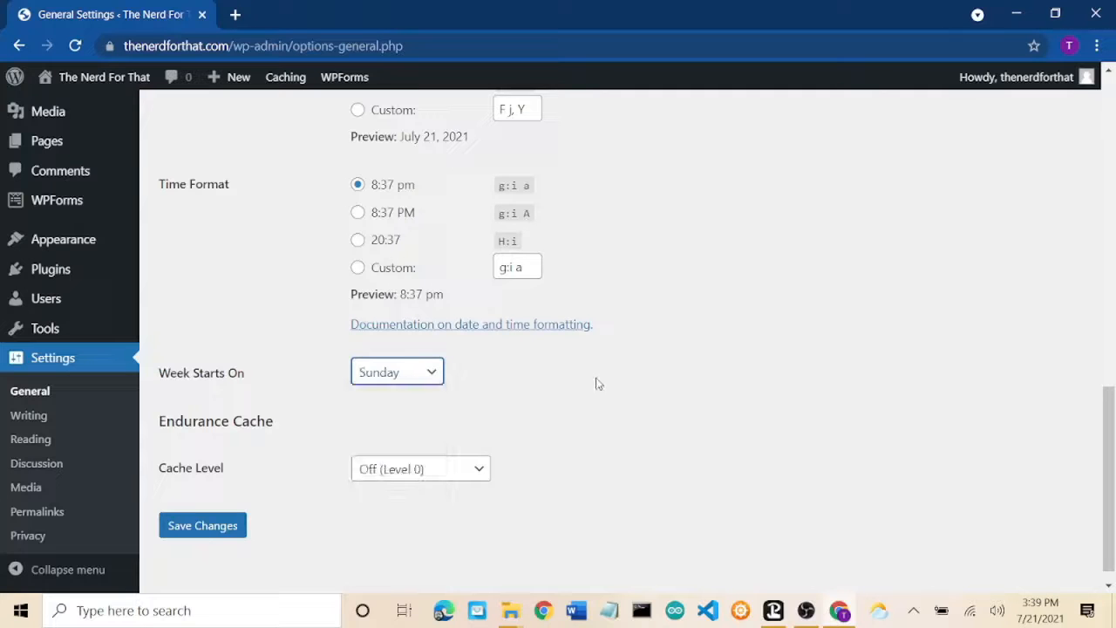
{"action": "scroll", "coordinate": [611, 425], "scroll_direction": "down", "scroll_amount": 1}
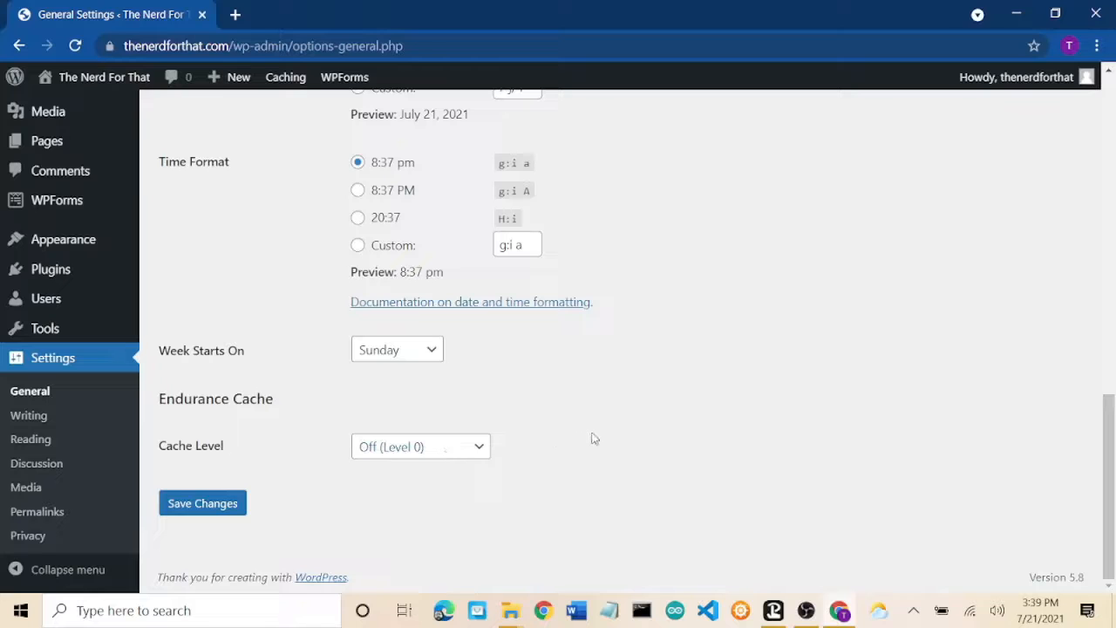
{"action": "left_click", "coordinate": [176, 504]}
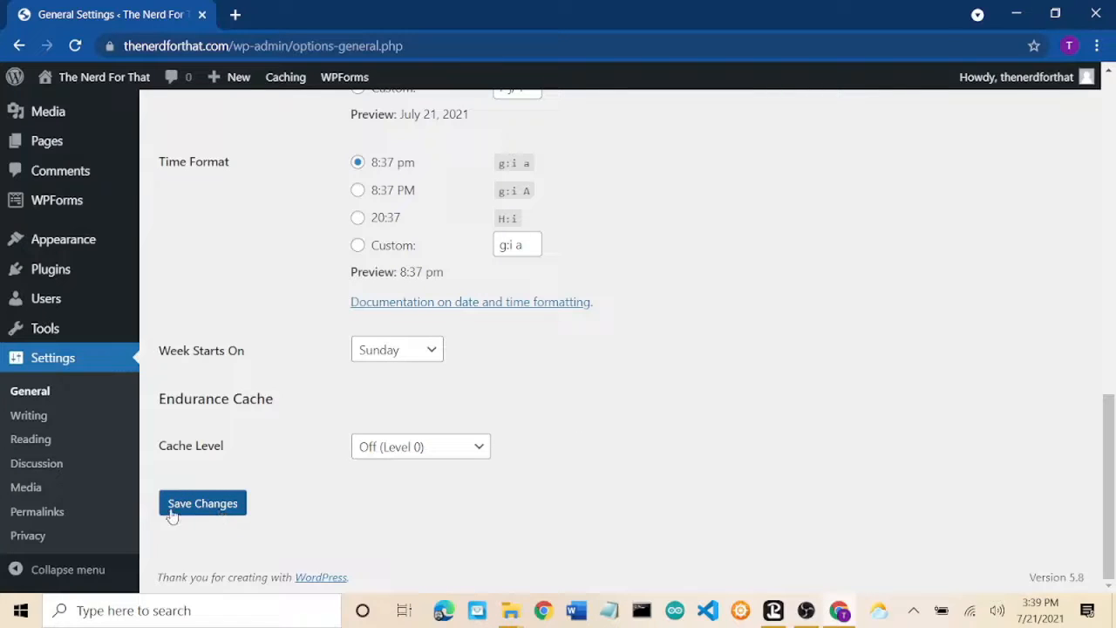
{"action": "left_click", "coordinate": [207, 506]}
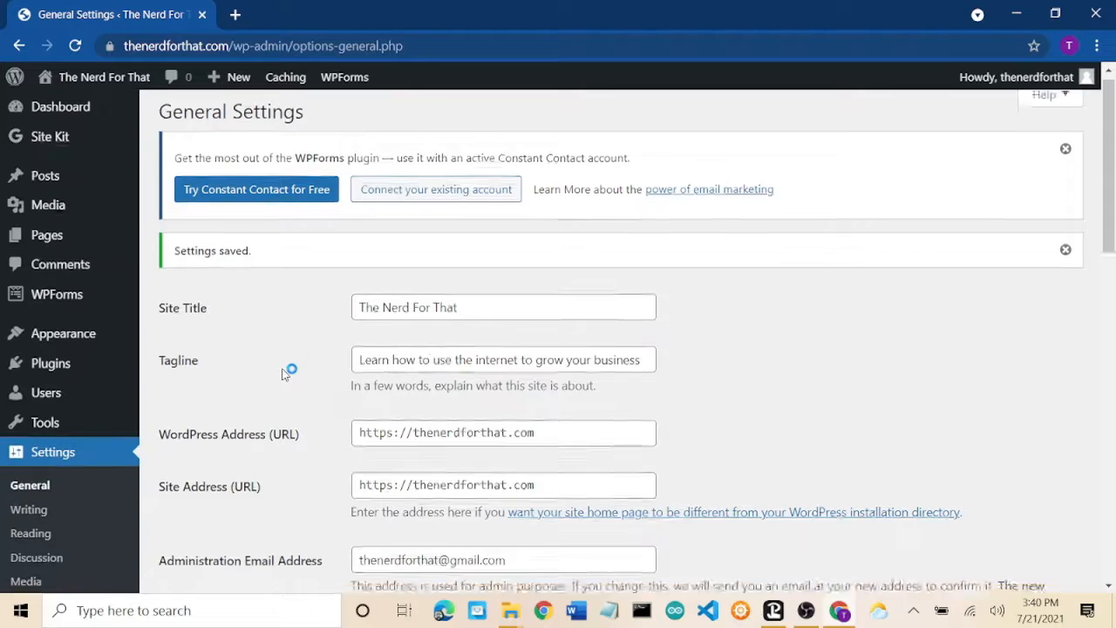
Step: Open the Privacy settings and review the explanatory text and the pages offered as the site's Privacy Policy page
{"action": "scroll", "coordinate": [287, 375], "scroll_direction": "down", "scroll_amount": 3}
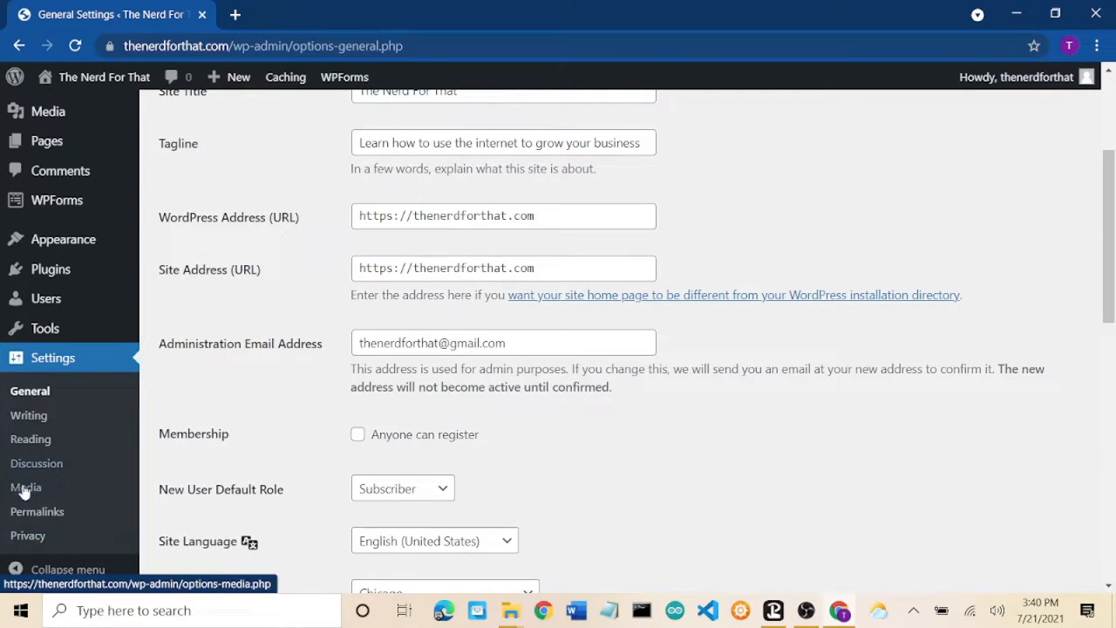
{"action": "left_click", "coordinate": [21, 534]}
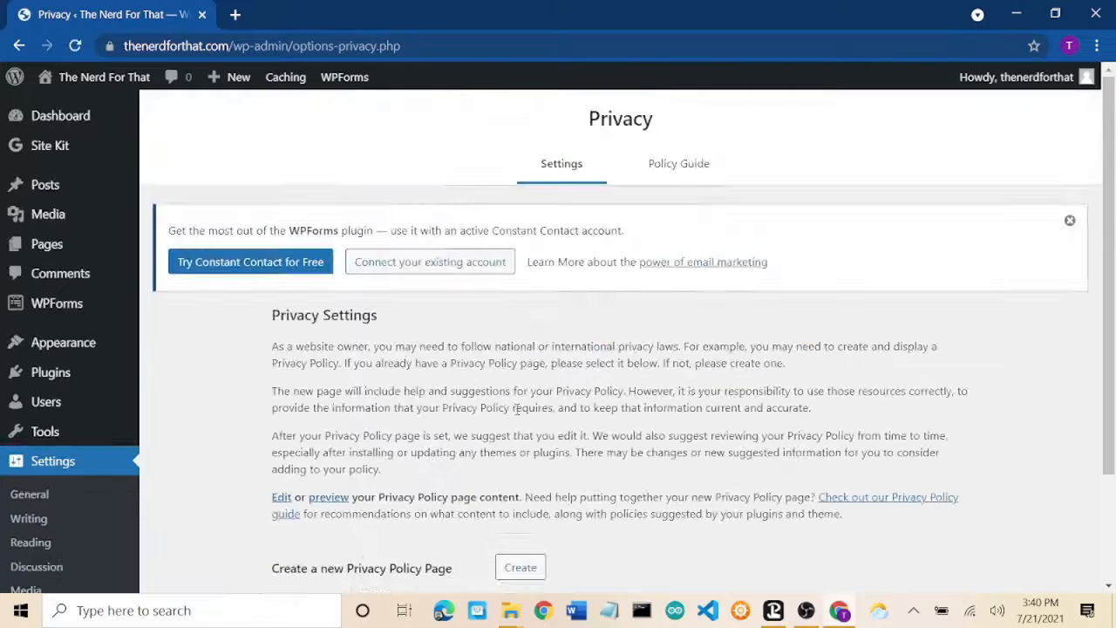
{"action": "scroll", "coordinate": [515, 401], "scroll_direction": "down", "scroll_amount": 2}
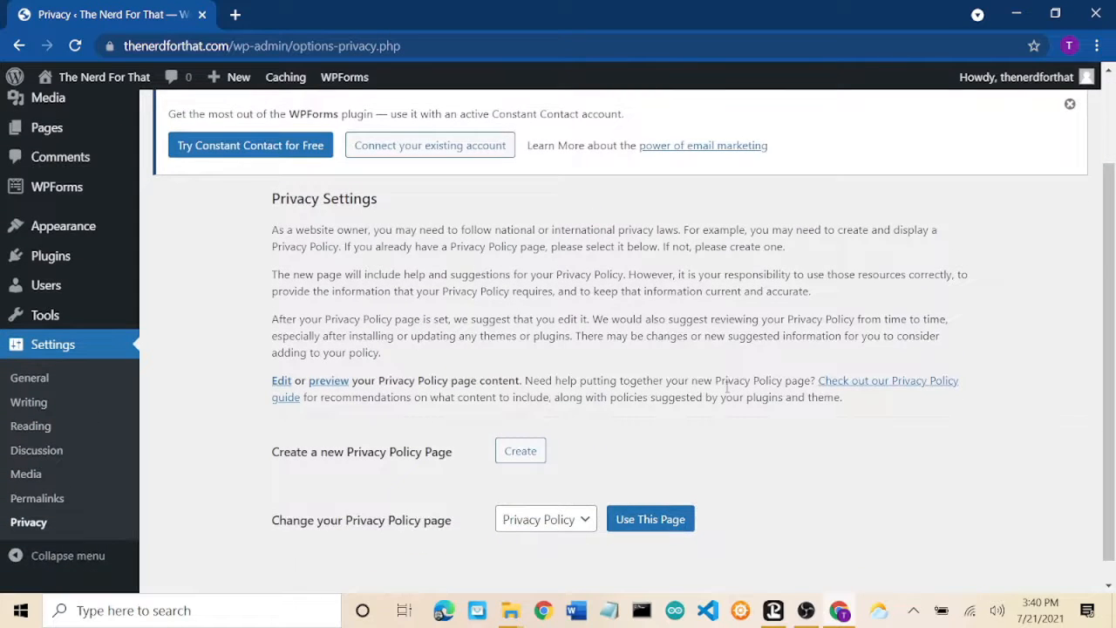
{"action": "scroll", "coordinate": [727, 388], "scroll_direction": "down", "scroll_amount": 1}
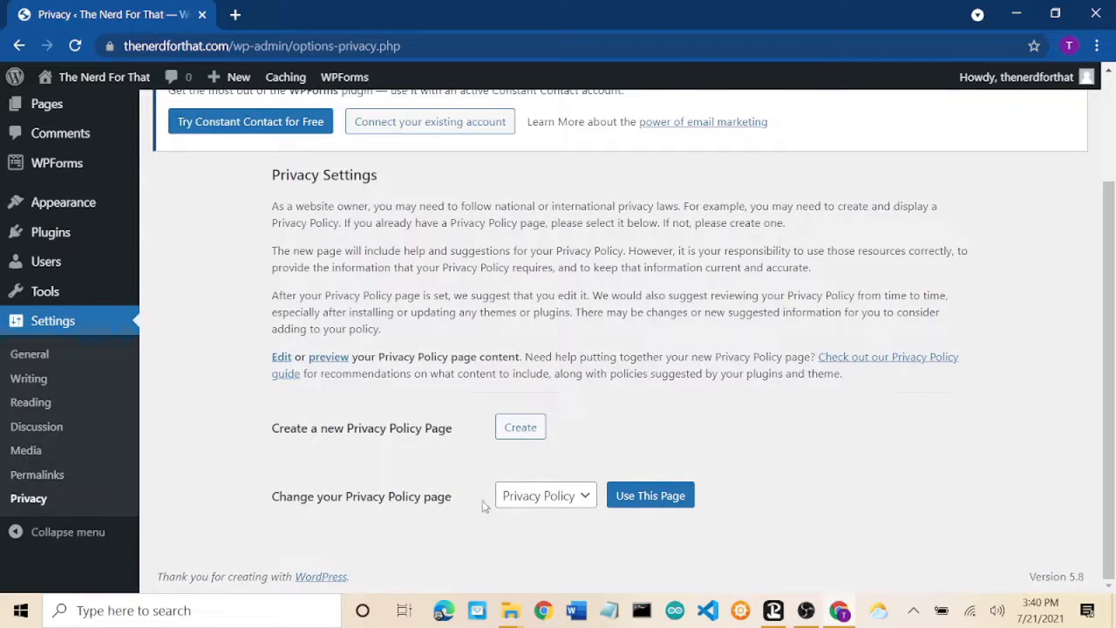
{"action": "left_click", "coordinate": [568, 506]}
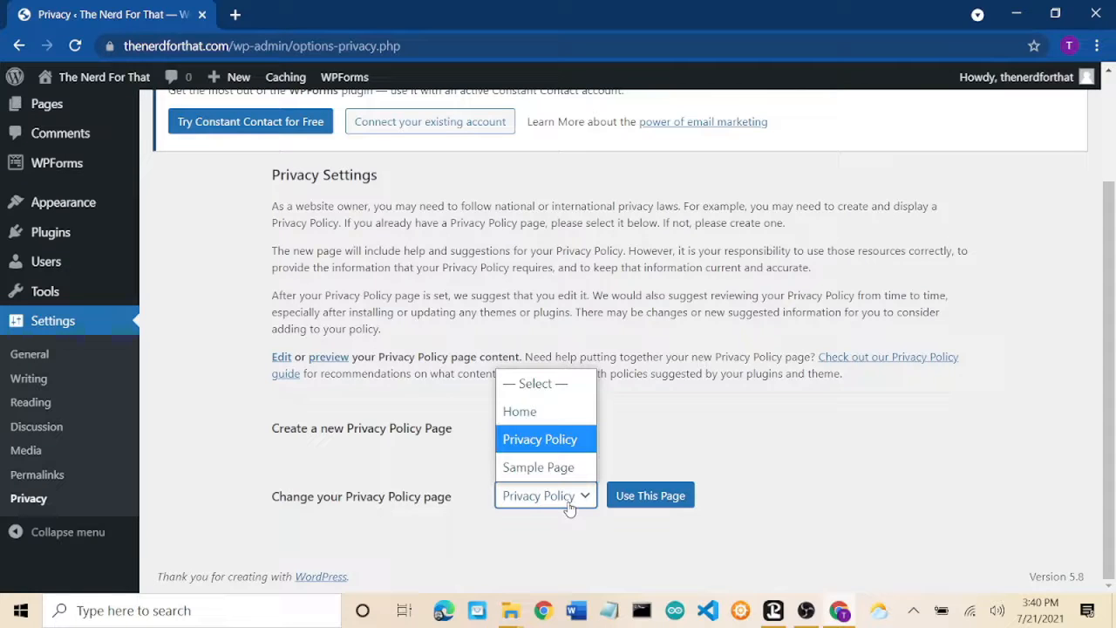
{"action": "left_click", "coordinate": [569, 507]}
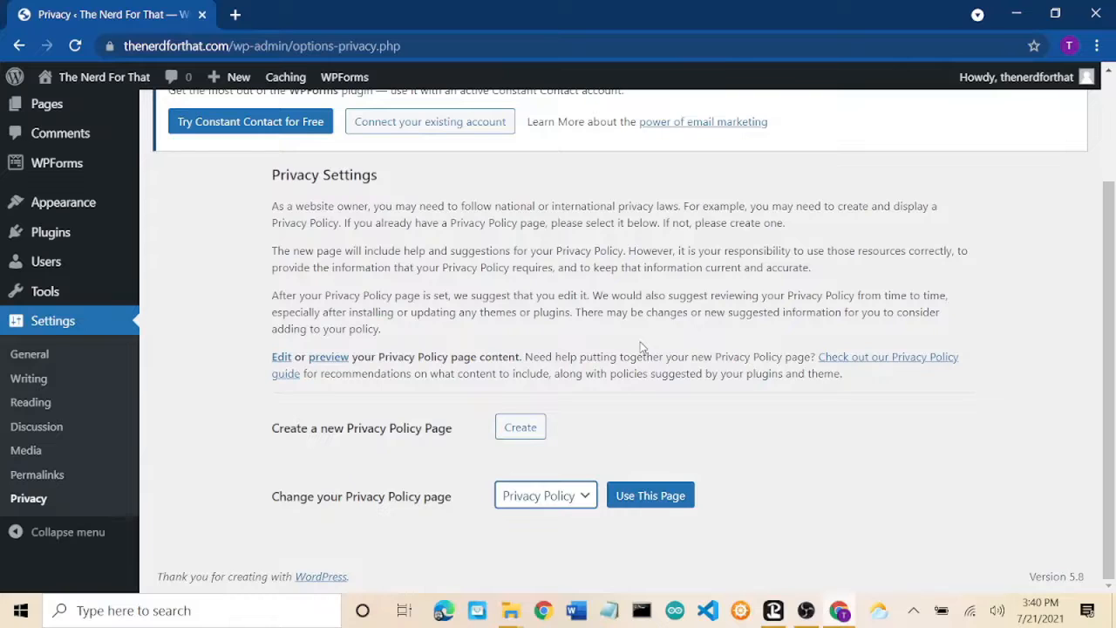
{"action": "scroll", "coordinate": [642, 348], "scroll_direction": "up", "scroll_amount": 1}
{"action": "scroll", "coordinate": [642, 348], "scroll_direction": "up", "scroll_amount": 3}
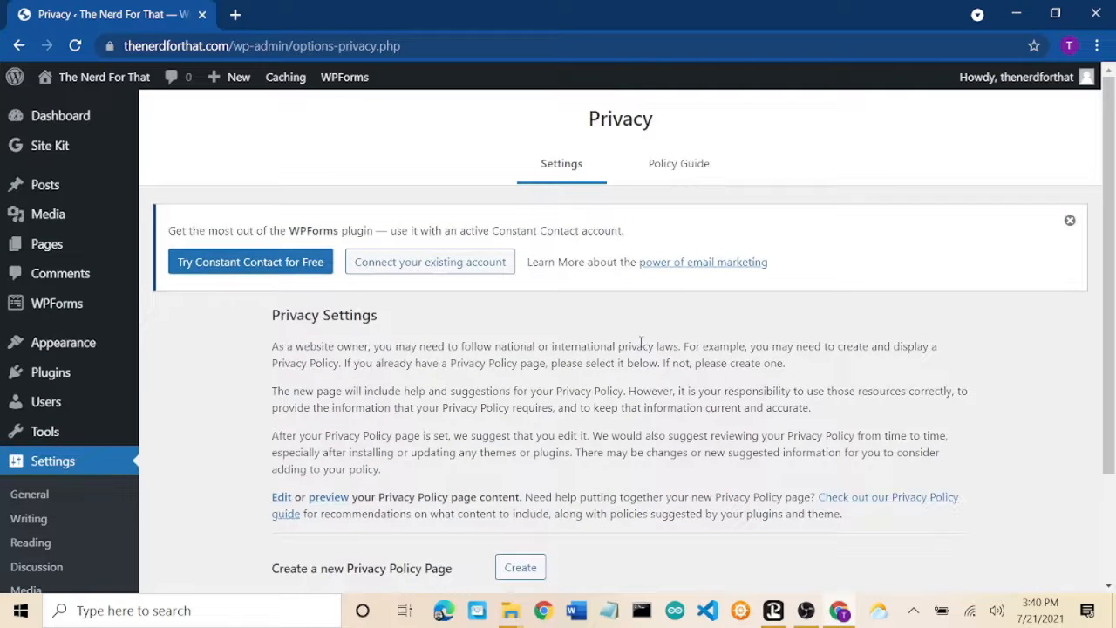
{"action": "scroll", "coordinate": [642, 343], "scroll_direction": "down", "scroll_amount": 3}
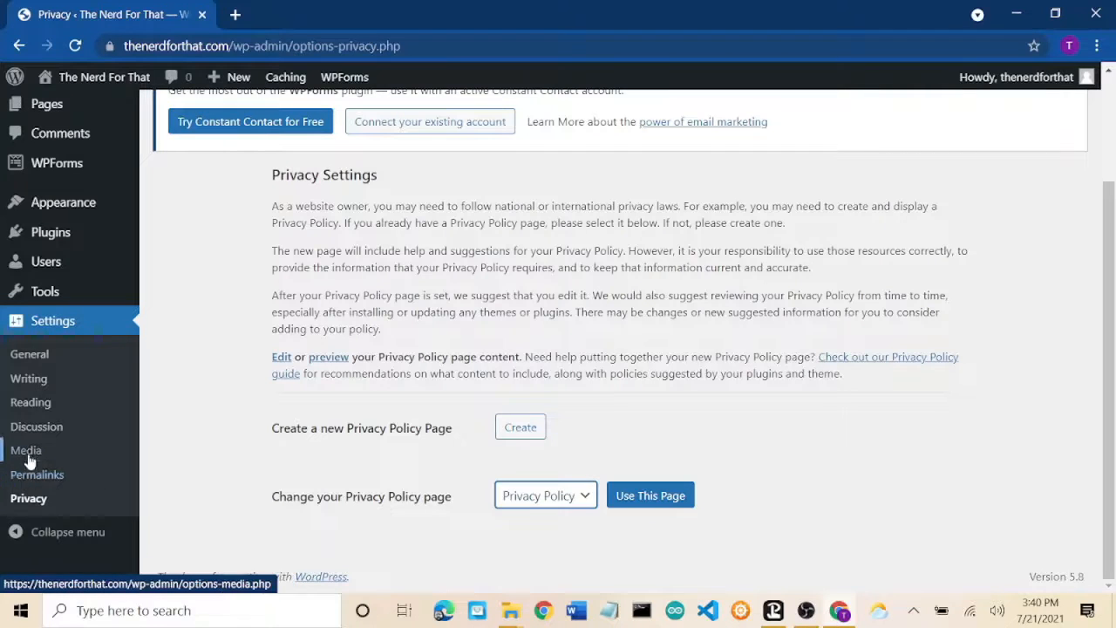
Step: Set the site's permalink structure to Post name and save the permalink settings
{"action": "left_click", "coordinate": [31, 478]}
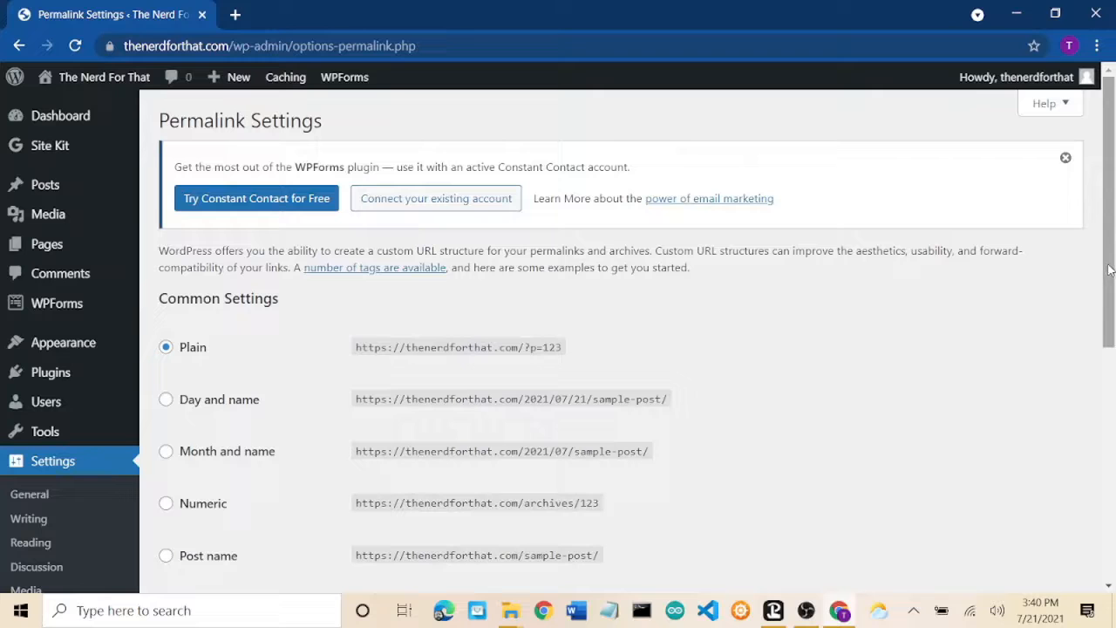
{"action": "left_click_drag", "start_coordinate": [1111, 268], "coordinate": [1115, 351]}
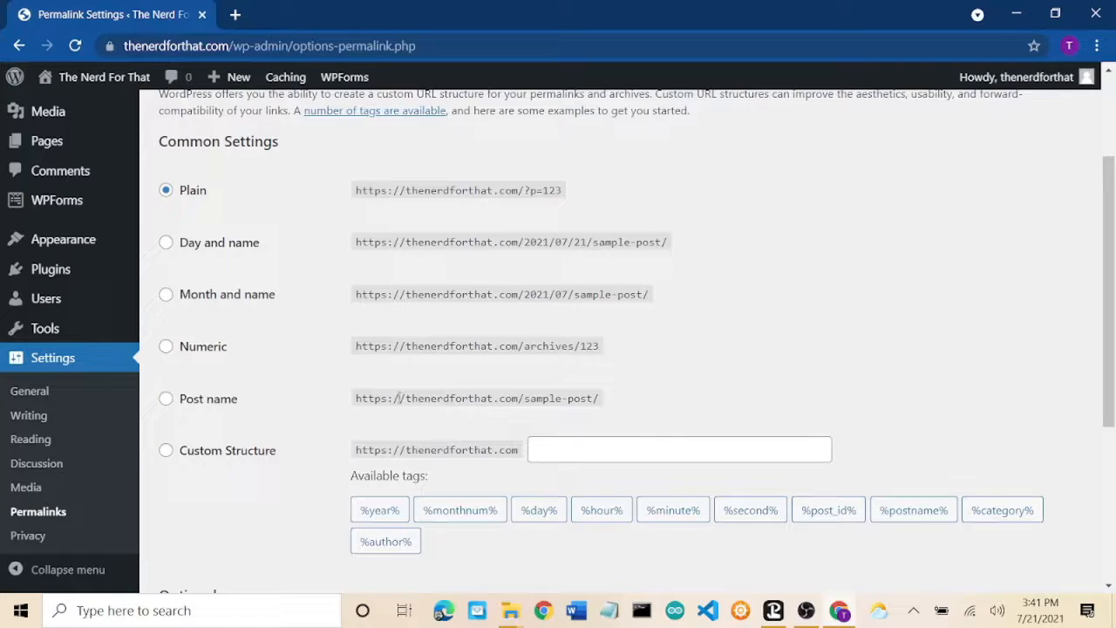
{"action": "left_click", "coordinate": [167, 401]}
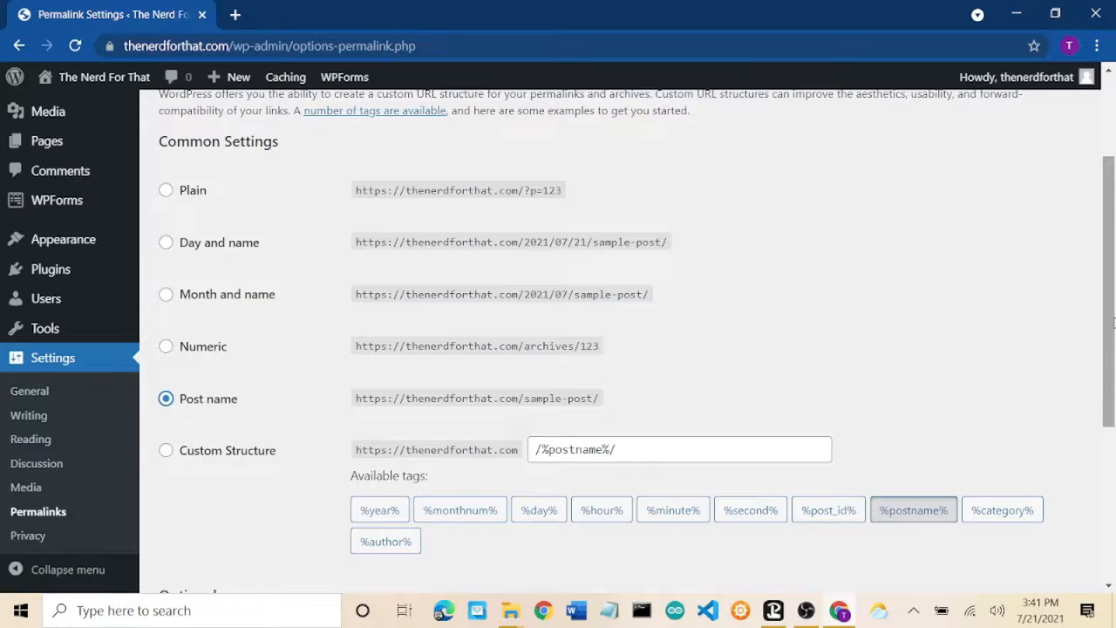
{"action": "left_click_drag", "start_coordinate": [1113, 323], "coordinate": [1113, 438]}
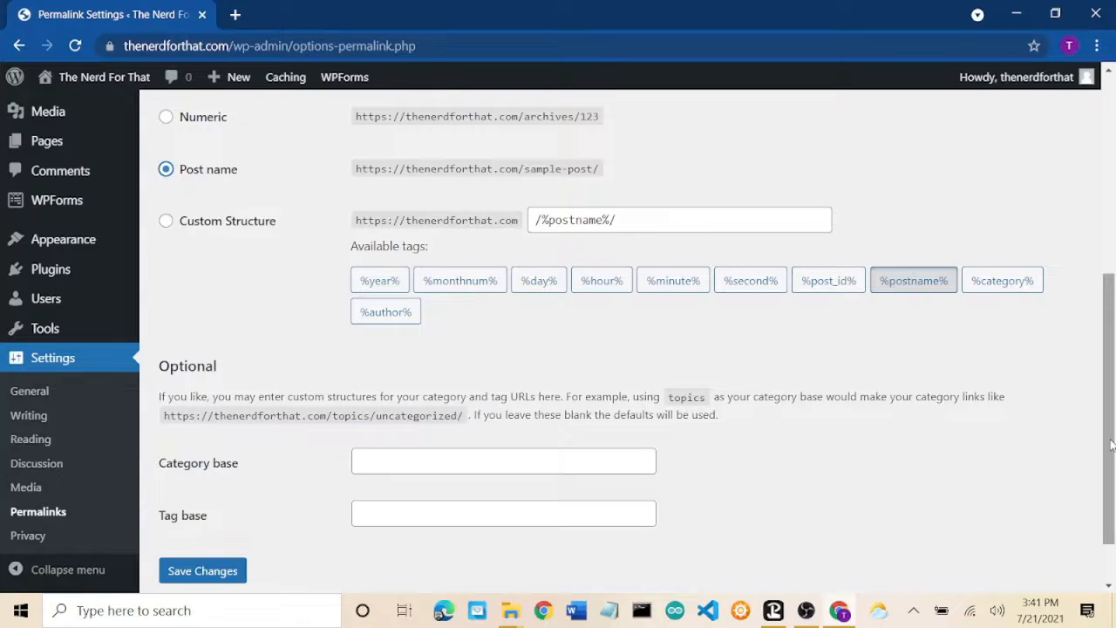
{"action": "scroll", "coordinate": [1111, 445], "scroll_direction": "down", "scroll_amount": 1}
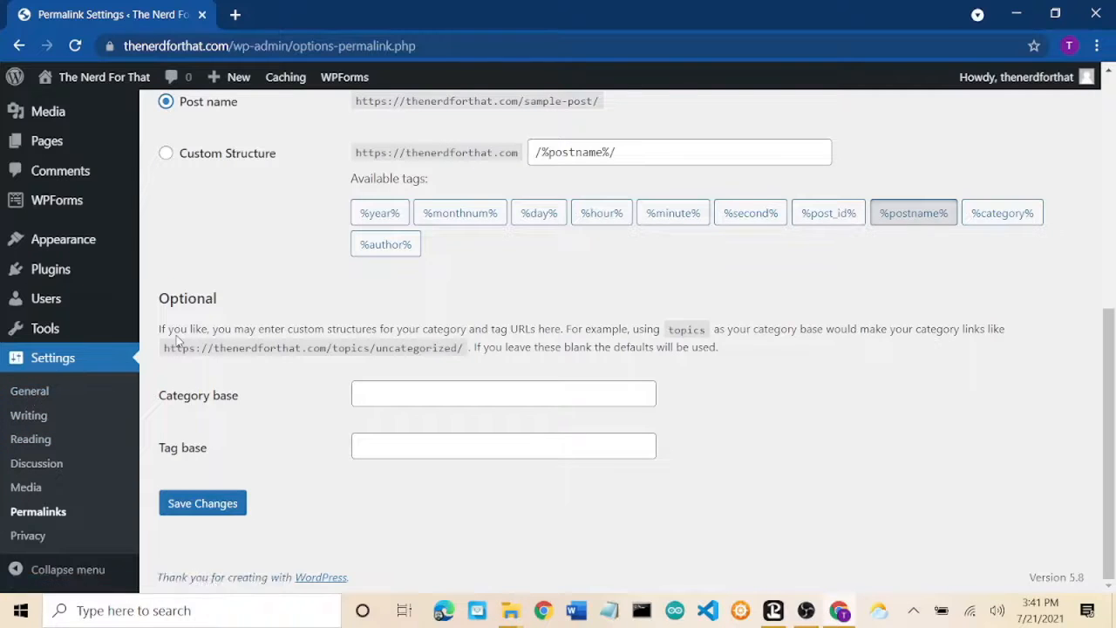
{"action": "scroll", "coordinate": [197, 241], "scroll_direction": "up", "scroll_amount": 3}
{"action": "scroll", "coordinate": [196, 241], "scroll_direction": "up", "scroll_amount": 3}
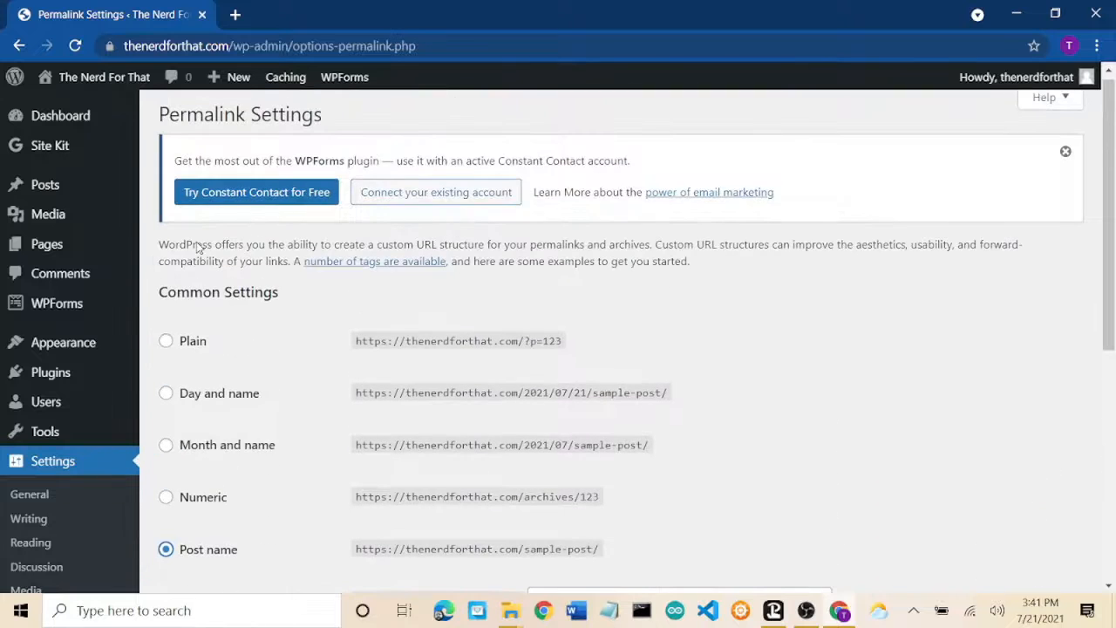
{"action": "scroll", "coordinate": [197, 242], "scroll_direction": "down", "scroll_amount": 7}
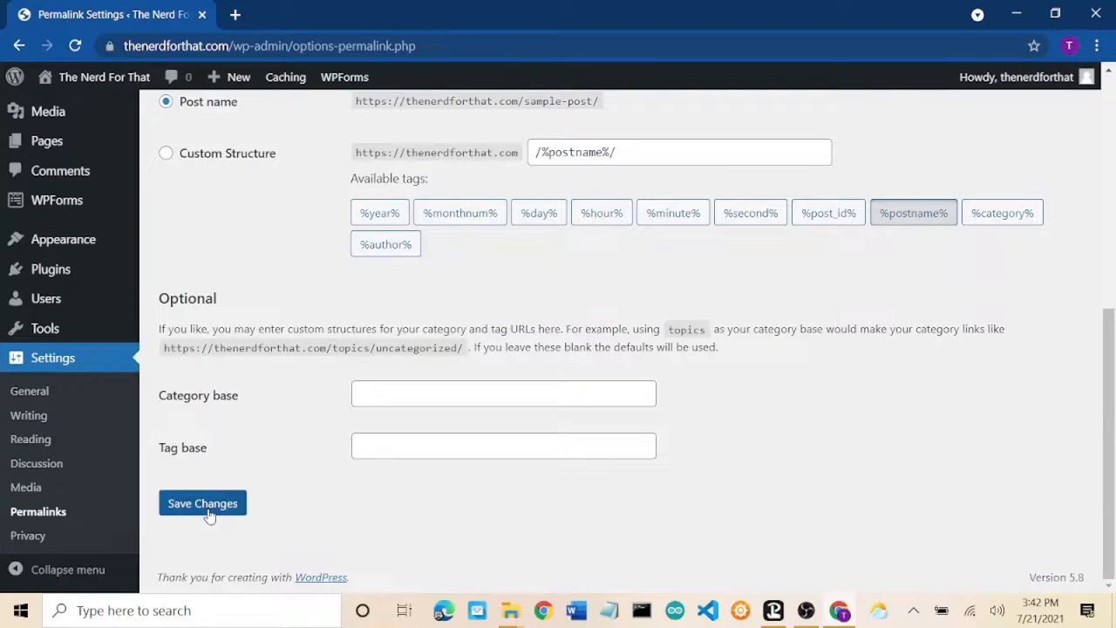
{"action": "left_click", "coordinate": [208, 510]}
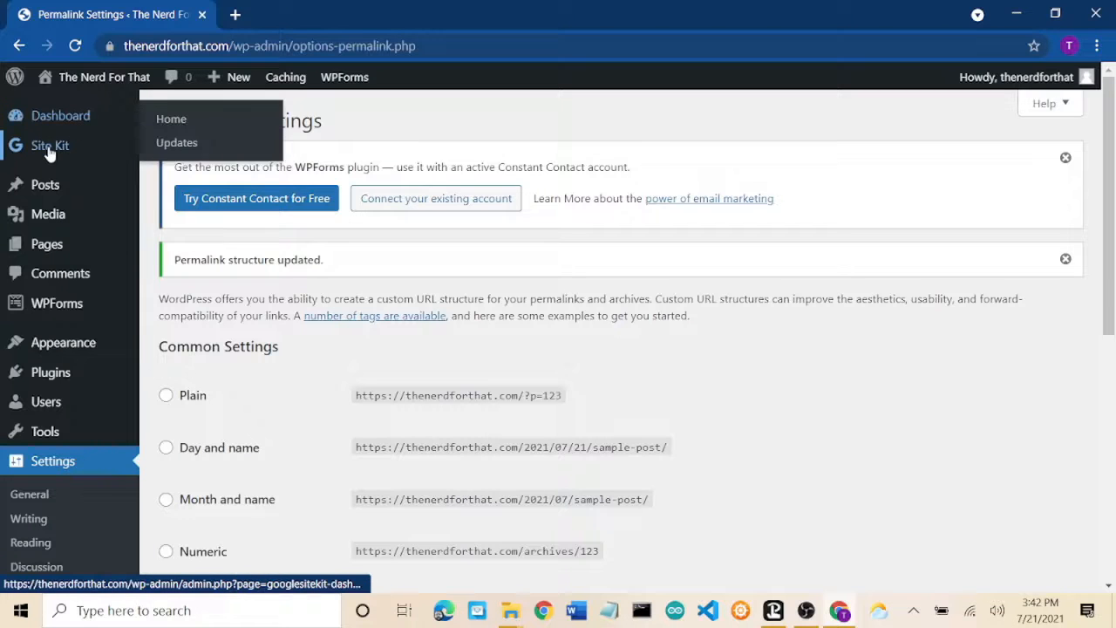
Step: Open the Site Kit dashboard and review the traffic overview, the lab and field page speed data, and the improvement recommendations
{"action": "mouse_move", "coordinate": [50, 153]}
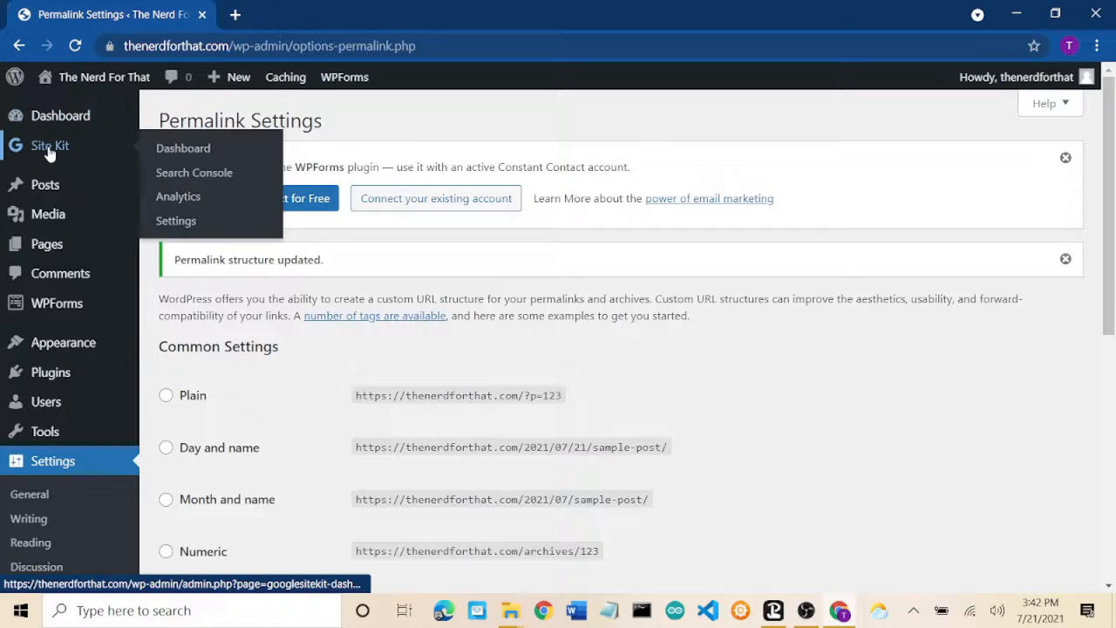
{"action": "left_click", "coordinate": [166, 153]}
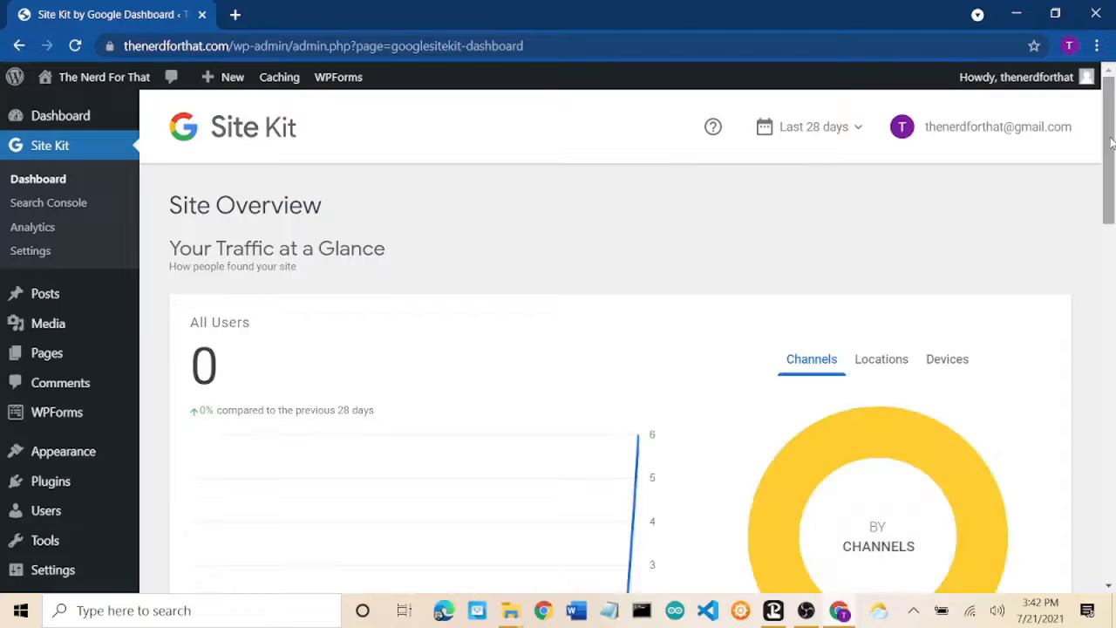
{"action": "left_click_drag", "start_coordinate": [1112, 142], "coordinate": [1106, 550]}
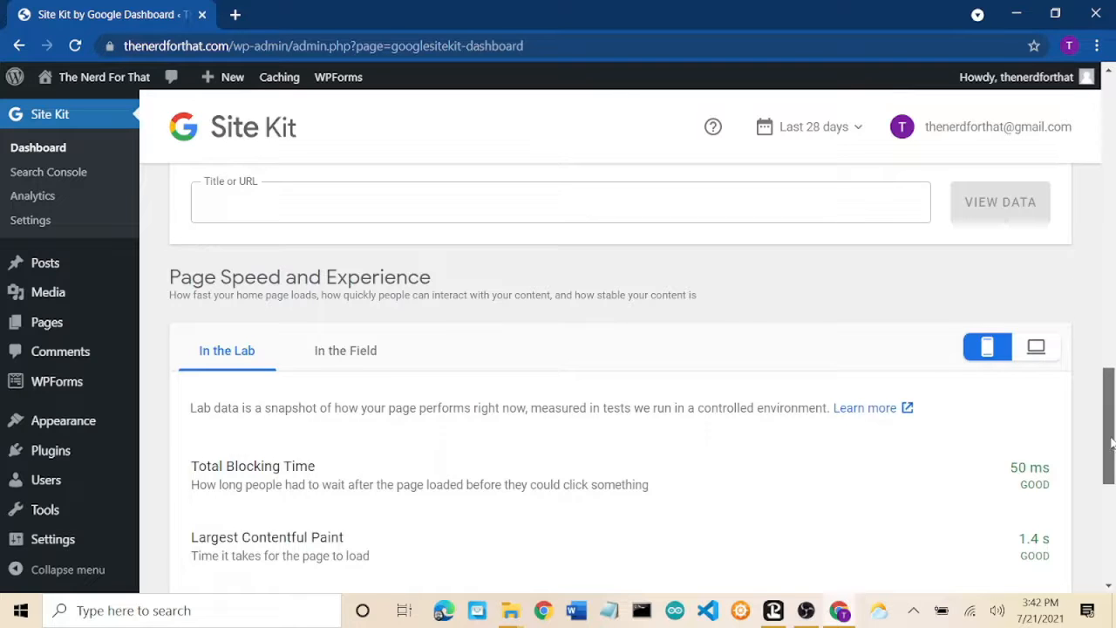
{"action": "mouse_move", "coordinate": [1114, 445]}
{"action": "left_mouse_down"}
{"action": "mouse_move", "coordinate": [1113, 511]}
{"action": "mouse_move", "coordinate": [1114, 461]}
{"action": "left_mouse_up"}
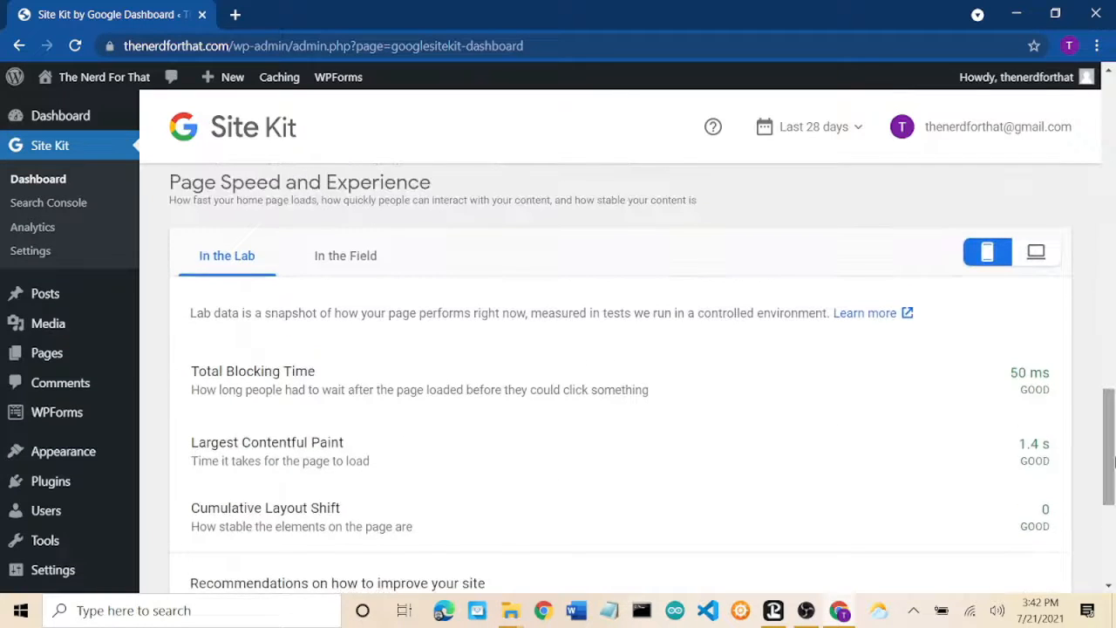
{"action": "left_click", "coordinate": [346, 258]}
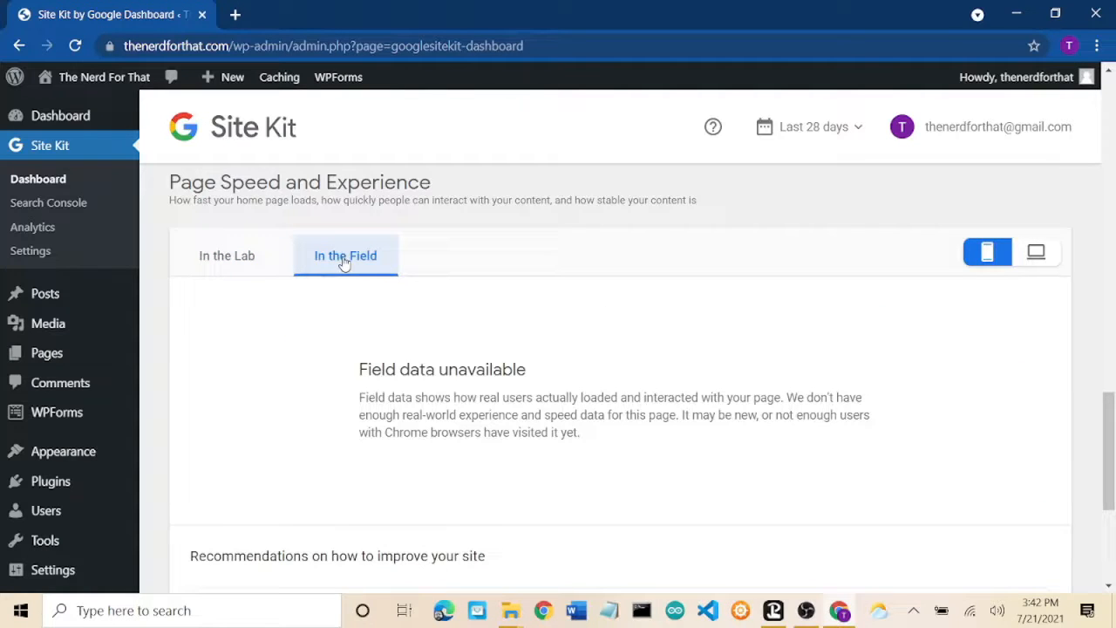
{"action": "left_click", "coordinate": [242, 258]}
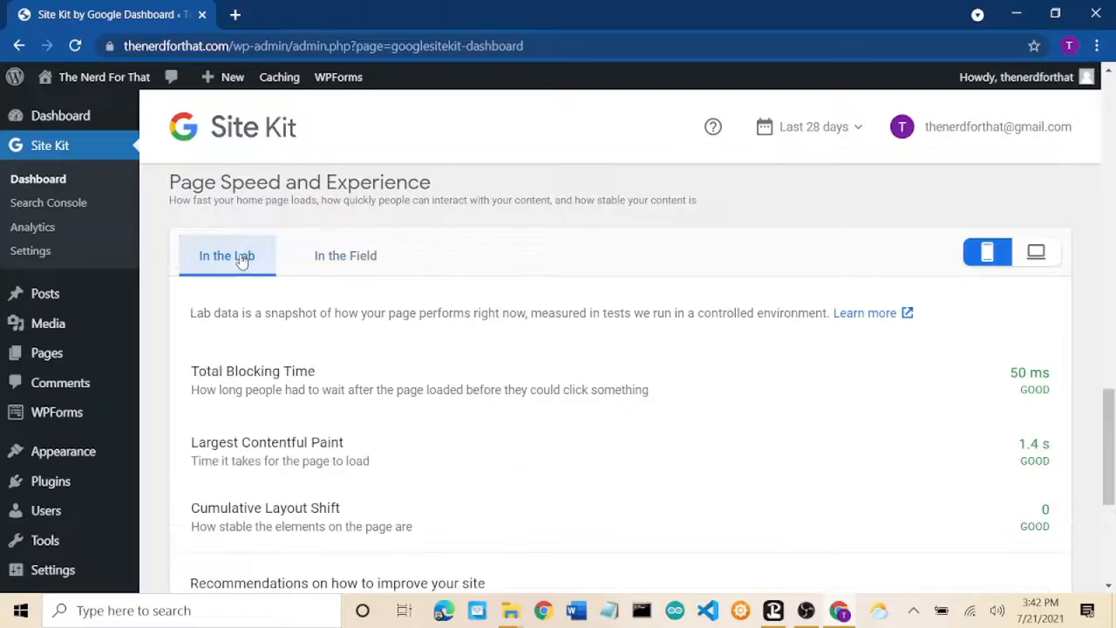
{"action": "scroll", "coordinate": [1013, 338], "scroll_direction": "down", "scroll_amount": 2}
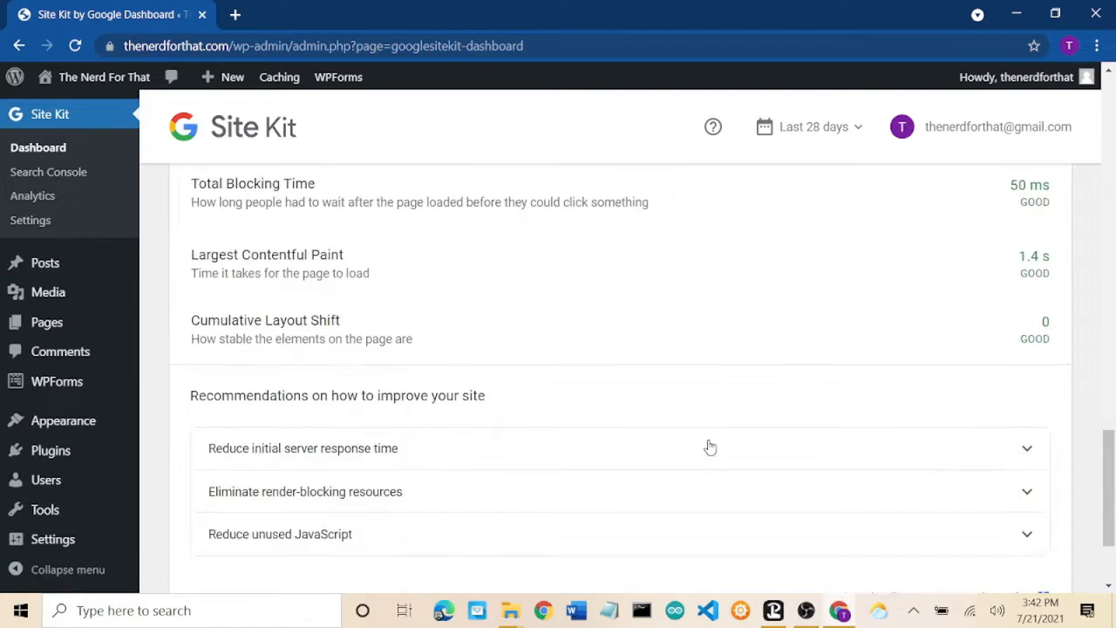
{"action": "scroll", "coordinate": [707, 448], "scroll_direction": "down", "scroll_amount": 2}
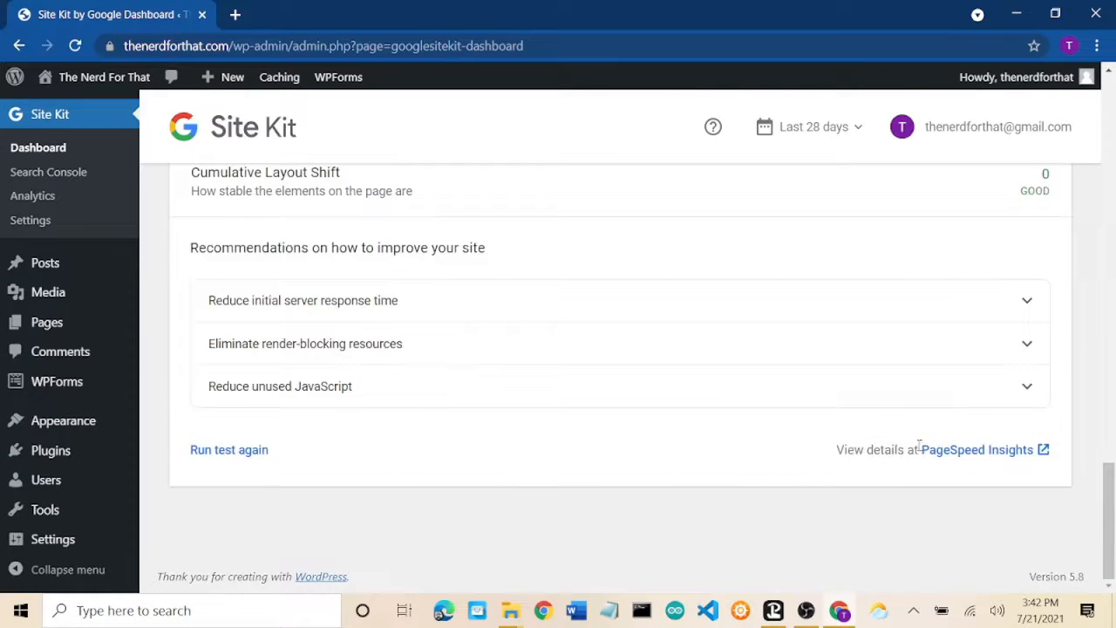
Step: Open the site's detailed PageSpeed Insights report and examine its mobile metrics, opportunities and diagnostics, comparing the mobile and desktop scores
{"action": "left_click", "coordinate": [972, 451]}
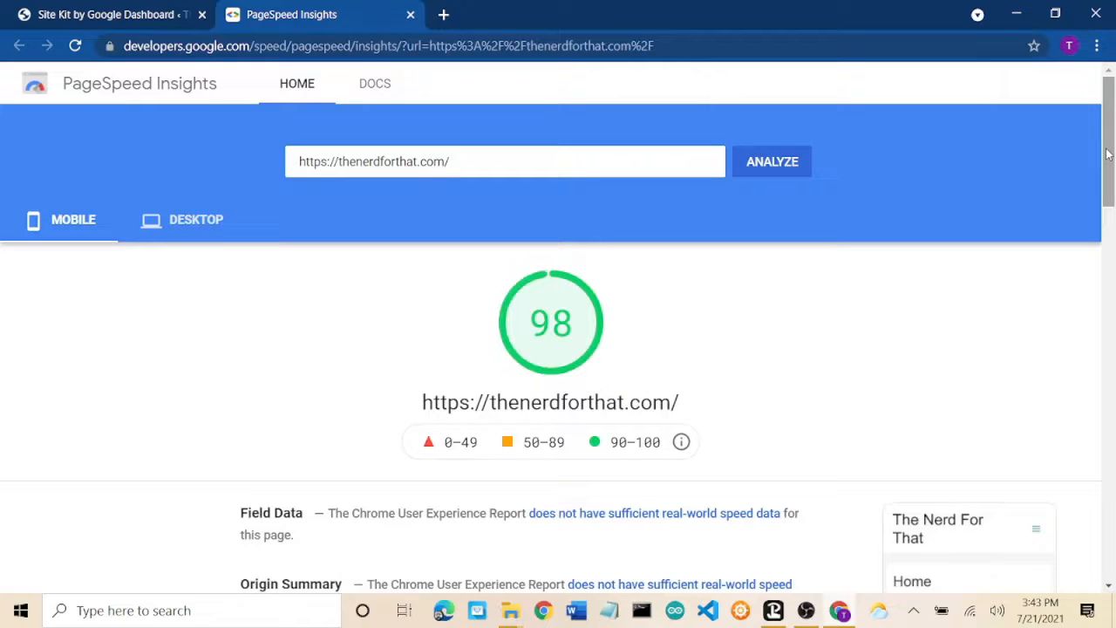
{"action": "left_click_drag", "start_coordinate": [1108, 154], "coordinate": [1114, 299]}
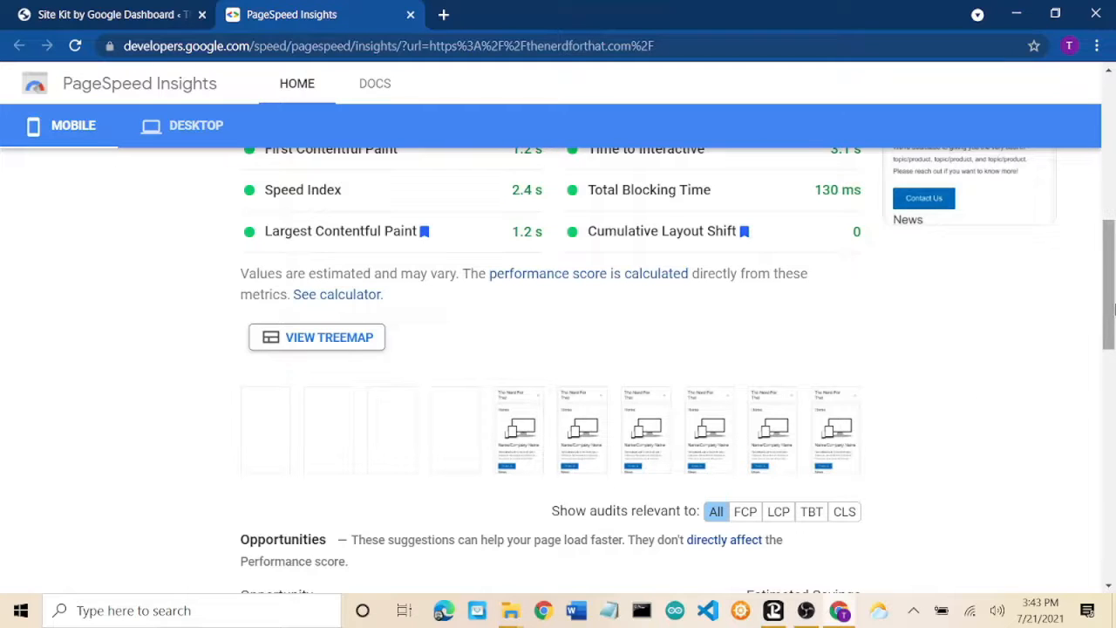
{"action": "left_click_drag", "start_coordinate": [1114, 298], "coordinate": [1114, 377]}
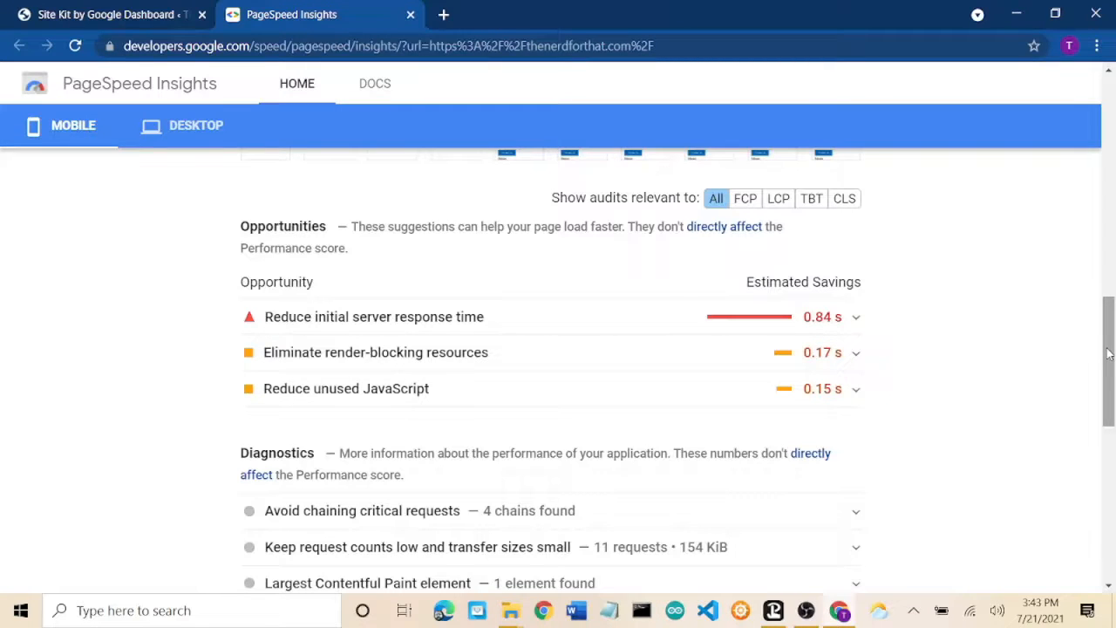
{"action": "left_click_drag", "start_coordinate": [1108, 352], "coordinate": [1114, 103]}
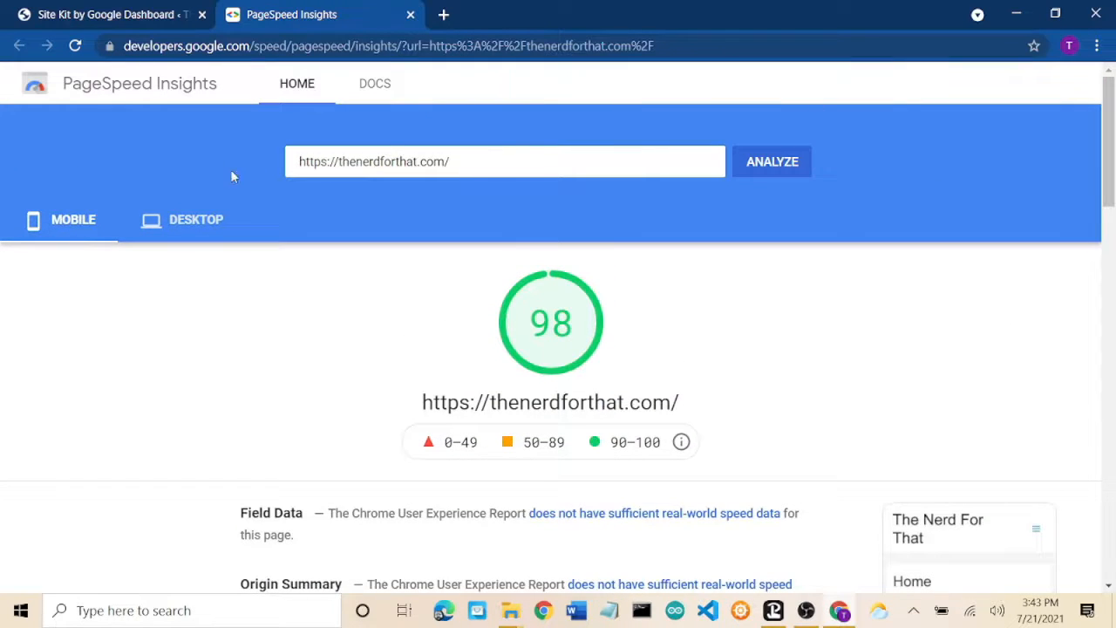
{"action": "left_click", "coordinate": [181, 220]}
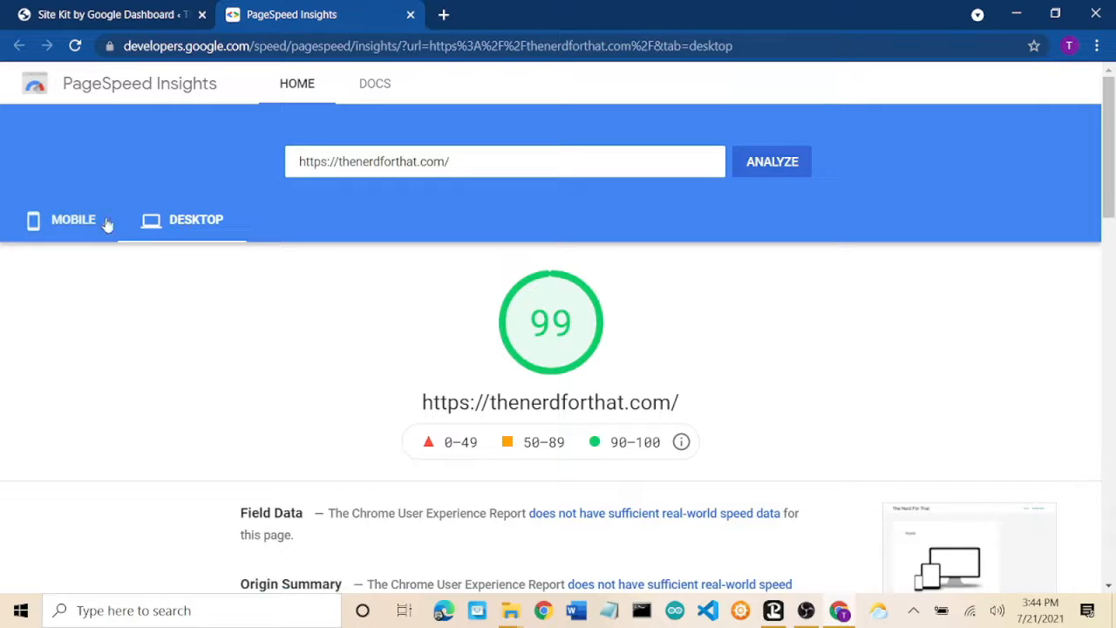
{"action": "left_click", "coordinate": [70, 219]}
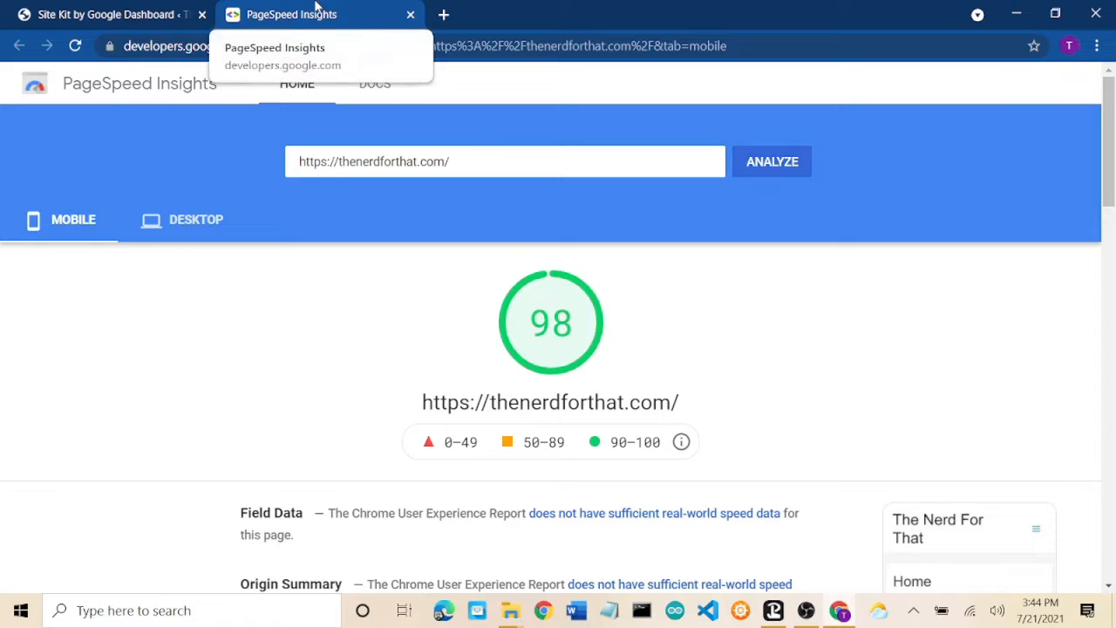
Step: Return to the Site Kit dashboard and review the traffic overview and the Search Funnel section
{"action": "left_click", "coordinate": [107, 15]}
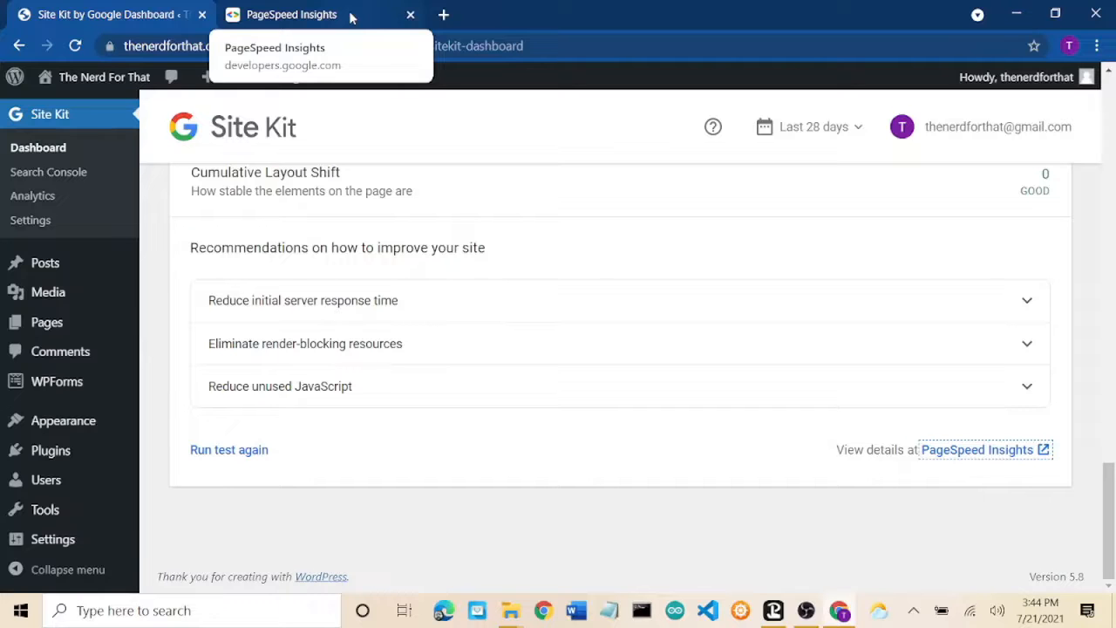
{"action": "scroll", "coordinate": [601, 372], "scroll_direction": "up", "scroll_amount": 10}
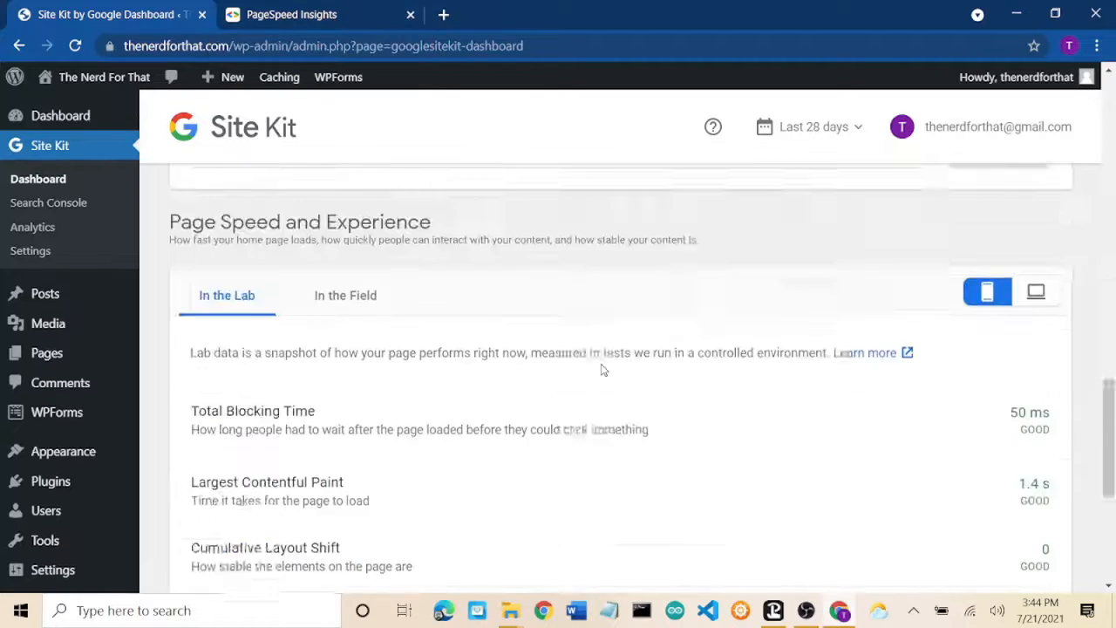
{"action": "scroll", "coordinate": [601, 372], "scroll_direction": "up", "scroll_amount": 10}
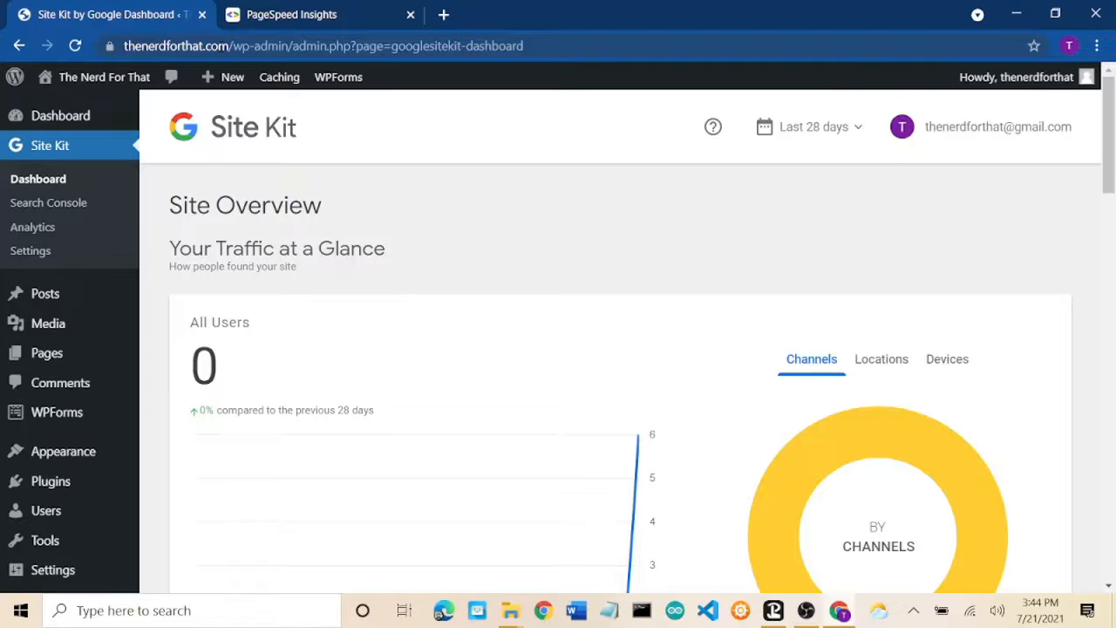
{"action": "scroll", "coordinate": [378, 237], "scroll_direction": "down", "scroll_amount": 4}
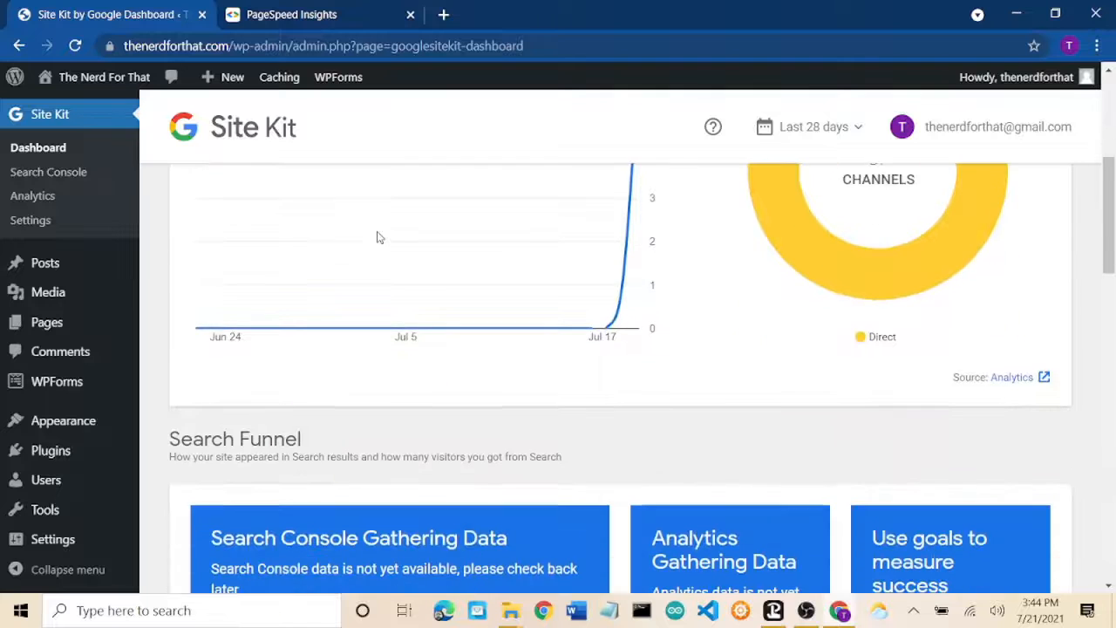
Step: Open the theme customizer and preview the site at mobile size, expanding and collapsing its navigation menu
{"action": "mouse_move", "coordinate": [44, 422]}
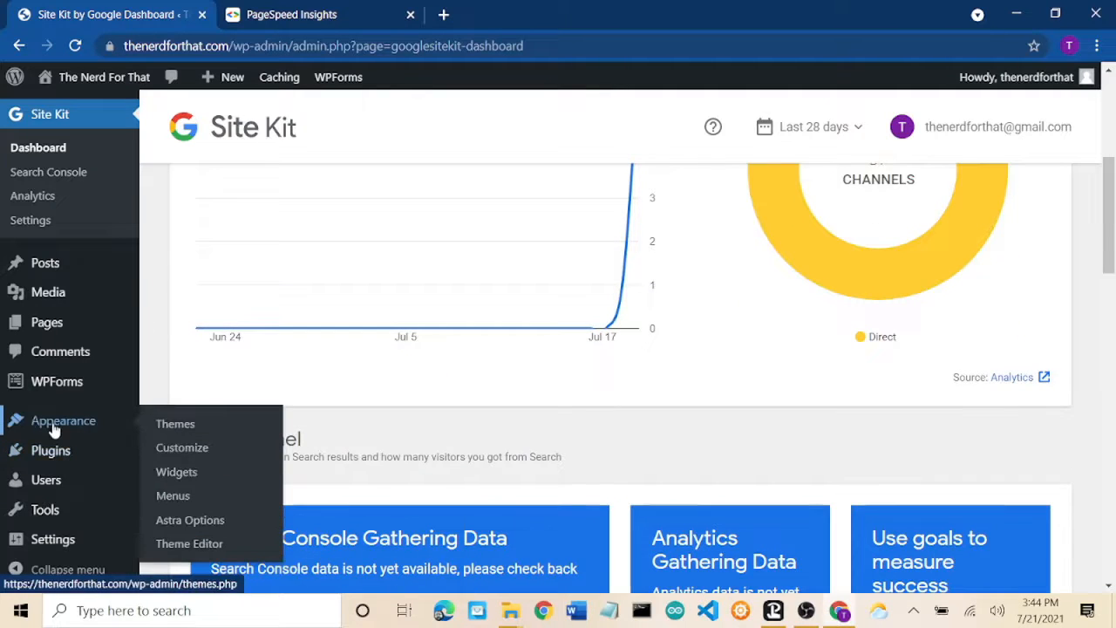
{"action": "left_click", "coordinate": [183, 455]}
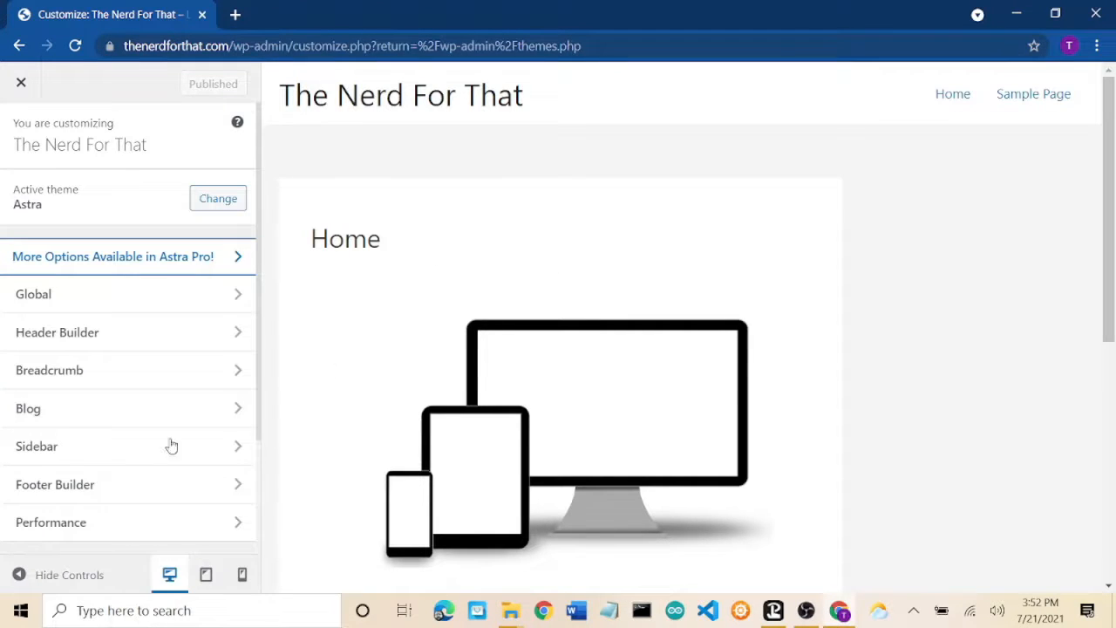
{"action": "left_click", "coordinate": [243, 575]}
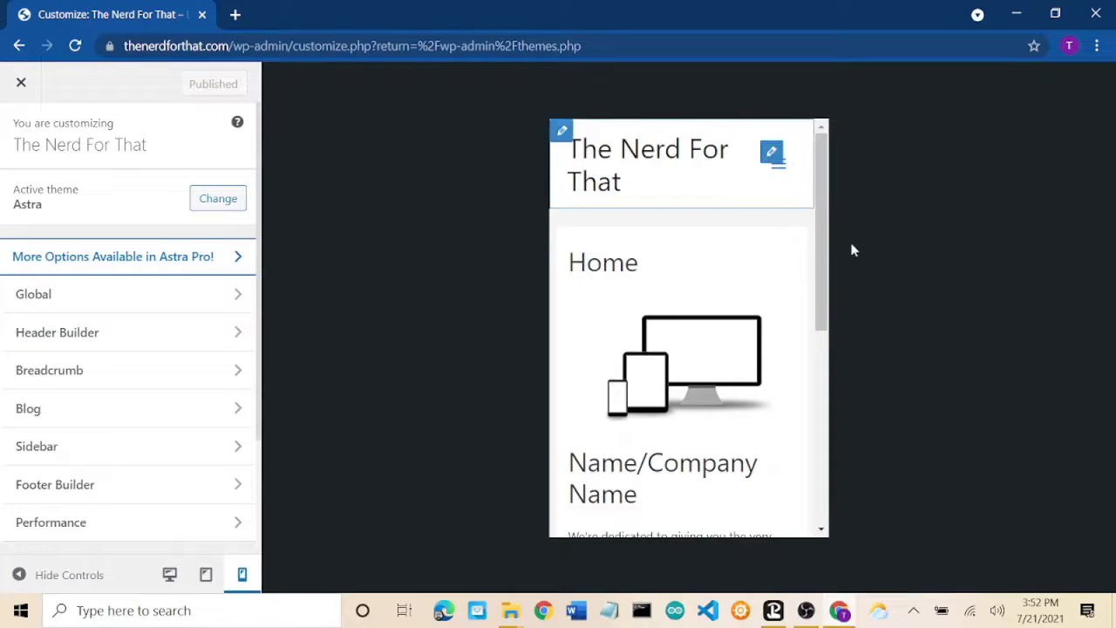
{"action": "left_click_drag", "start_coordinate": [817, 234], "coordinate": [840, 219]}
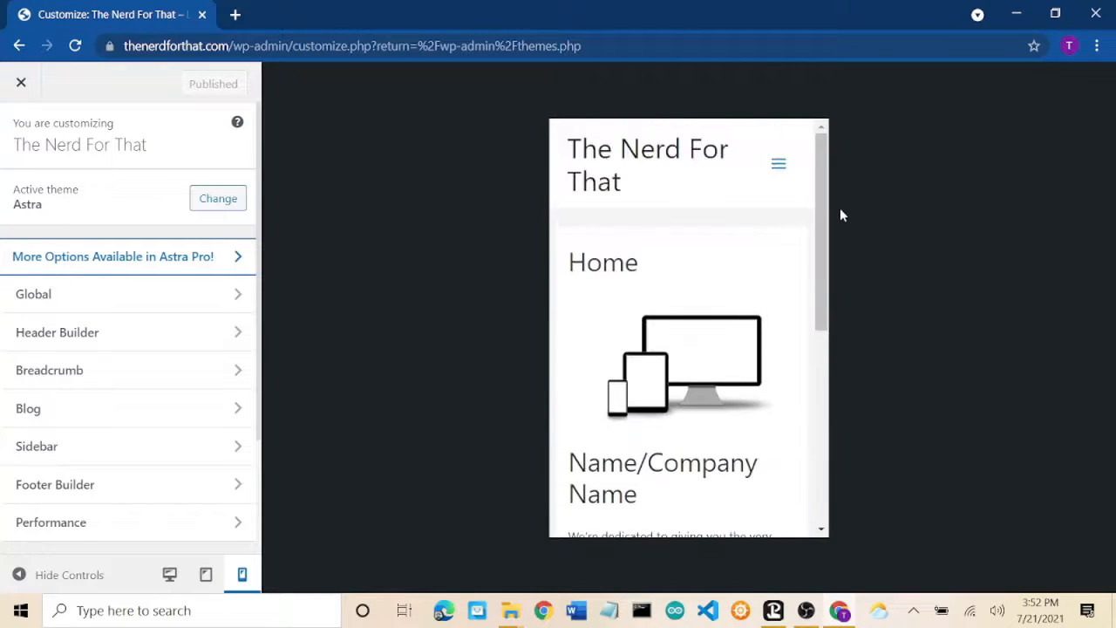
{"action": "left_click", "coordinate": [779, 166]}
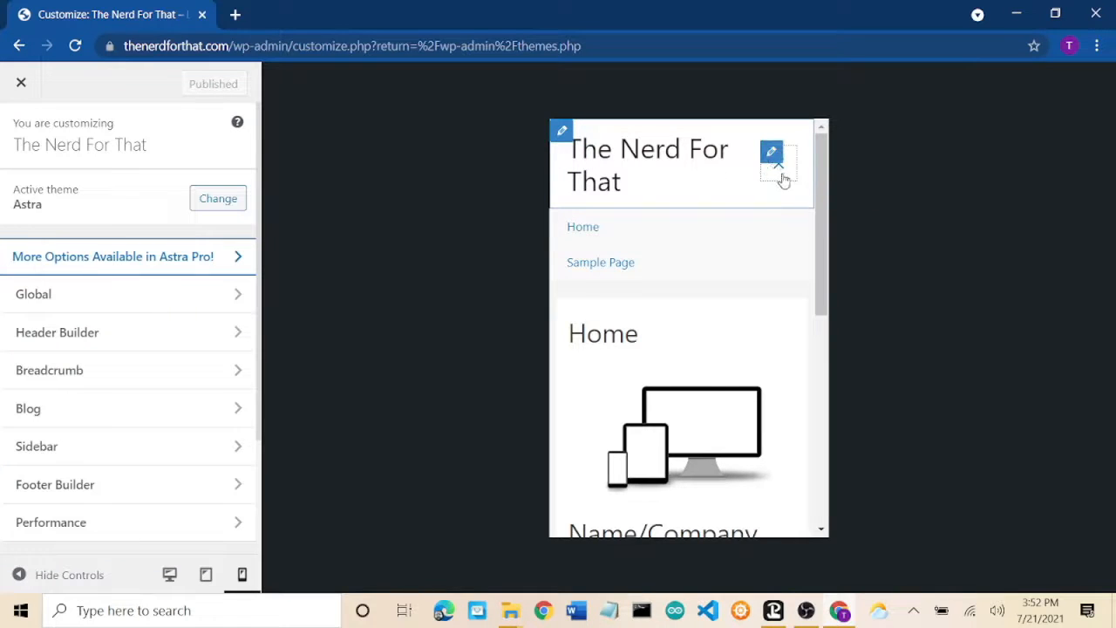
{"action": "left_click", "coordinate": [784, 180]}
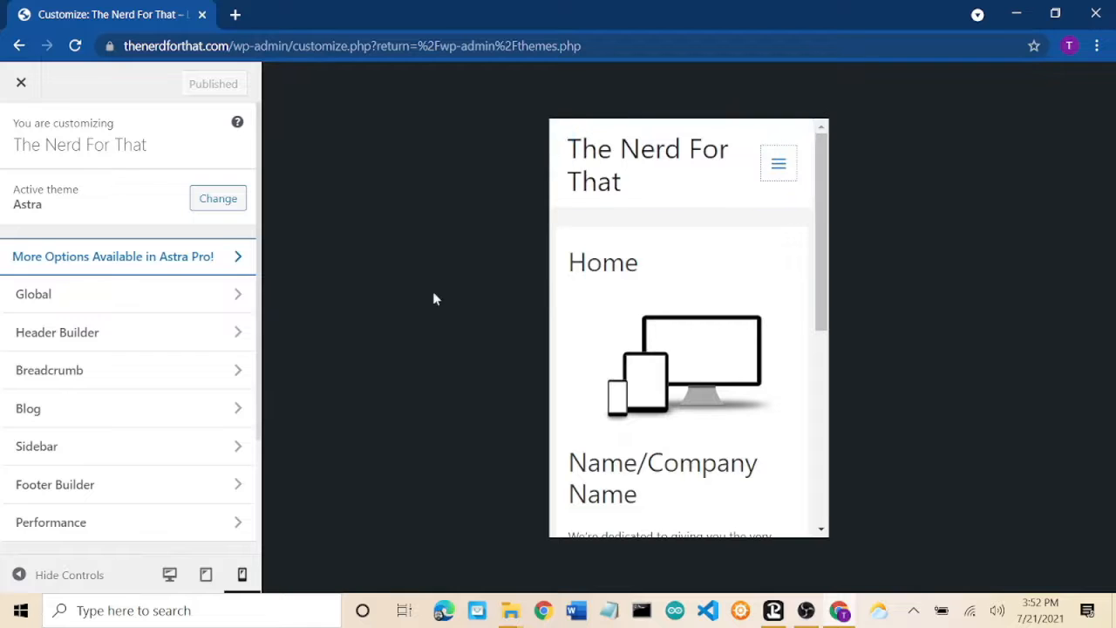
Step: Preview the site at tablet size and use its navigation menu to view the Sample Page down to the footer
{"action": "left_click", "coordinate": [206, 573]}
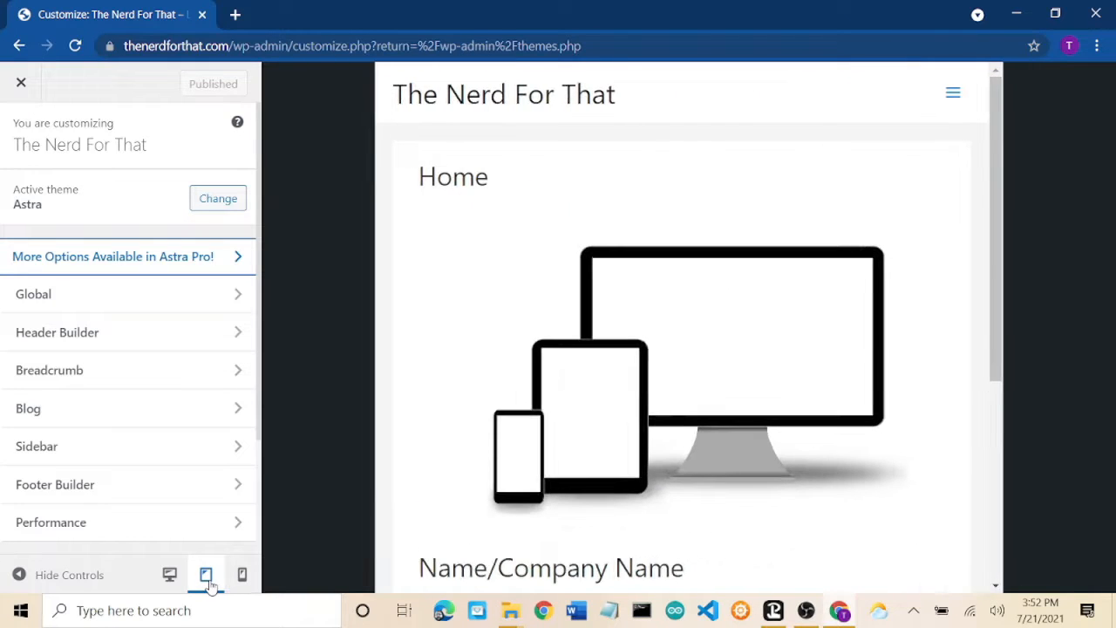
{"action": "left_click_drag", "start_coordinate": [999, 258], "coordinate": [993, 159]}
{"action": "left_click", "coordinate": [953, 109]}
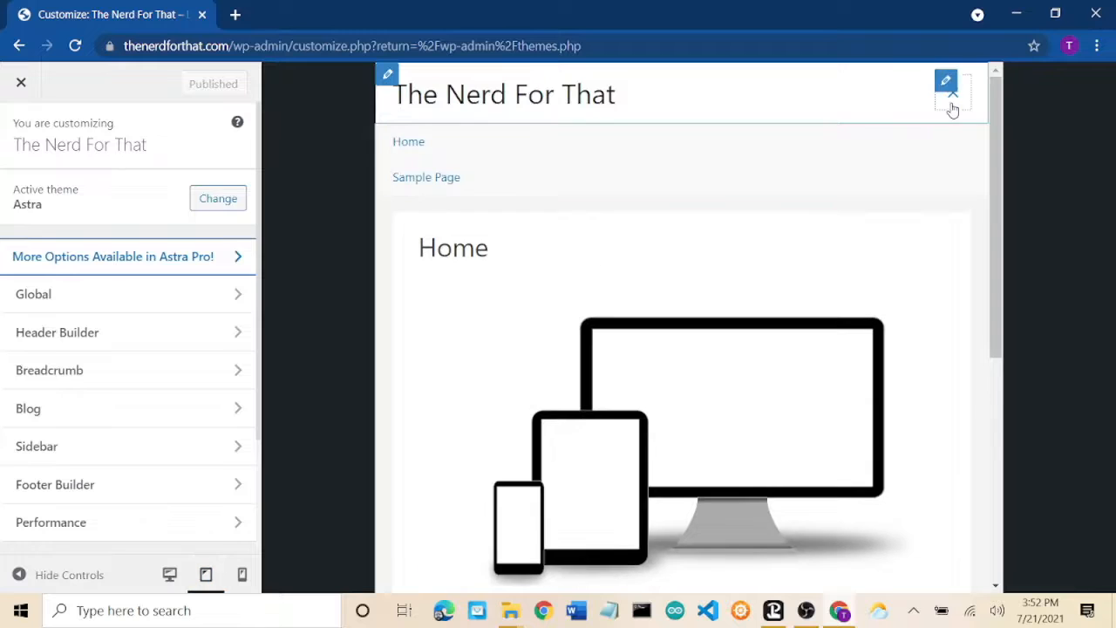
{"action": "left_click", "coordinate": [440, 181]}
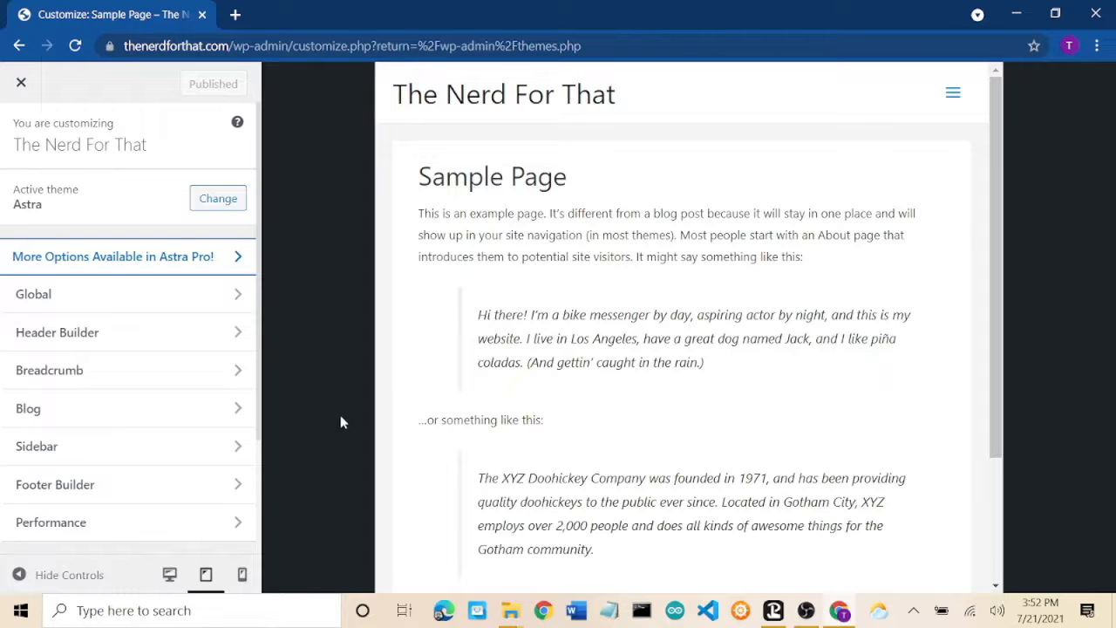
{"action": "scroll", "coordinate": [687, 444], "scroll_direction": "down", "scroll_amount": 2}
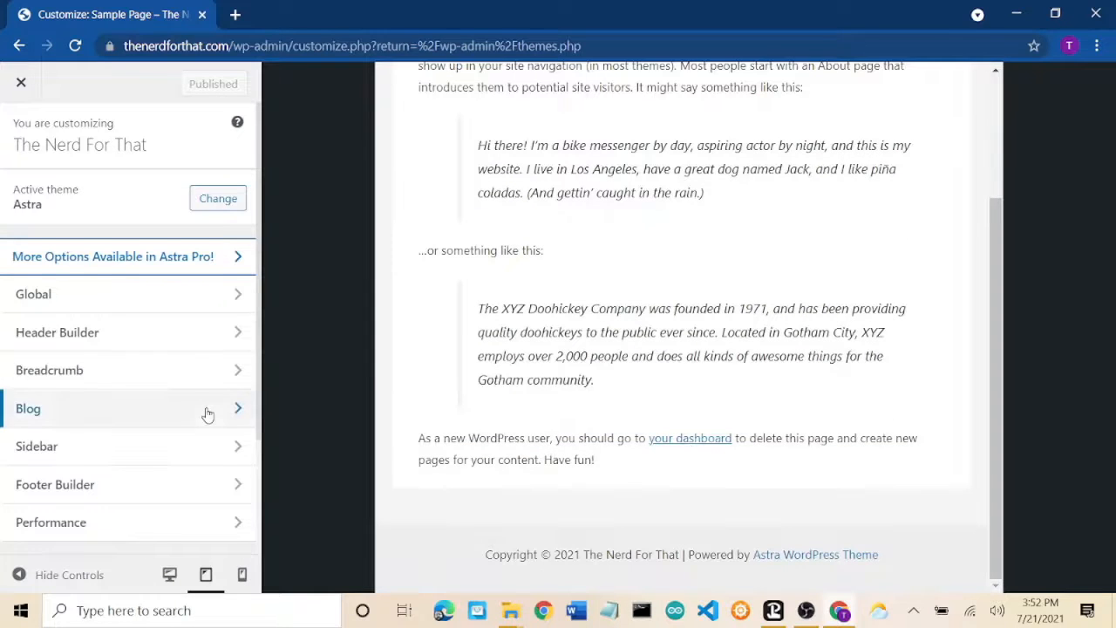
Step: Restore the desktop preview, look at the Header Builder options, and close the customizer
{"action": "scroll", "coordinate": [207, 410], "scroll_direction": "down", "scroll_amount": 2}
{"action": "left_click", "coordinate": [167, 584]}
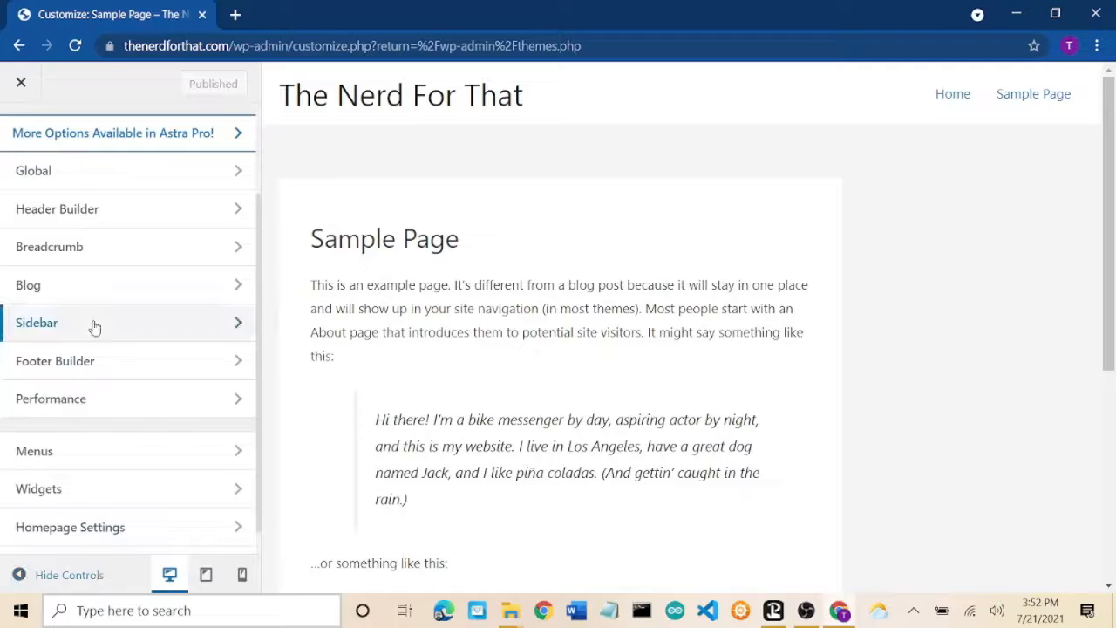
{"action": "left_click", "coordinate": [117, 214]}
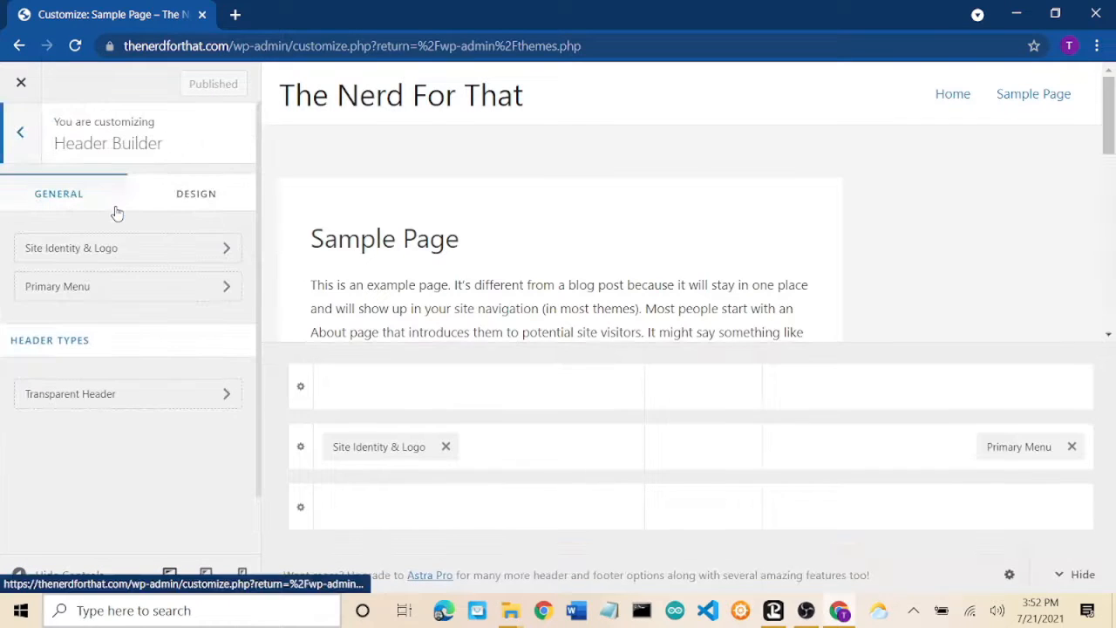
{"action": "left_click", "coordinate": [21, 85]}
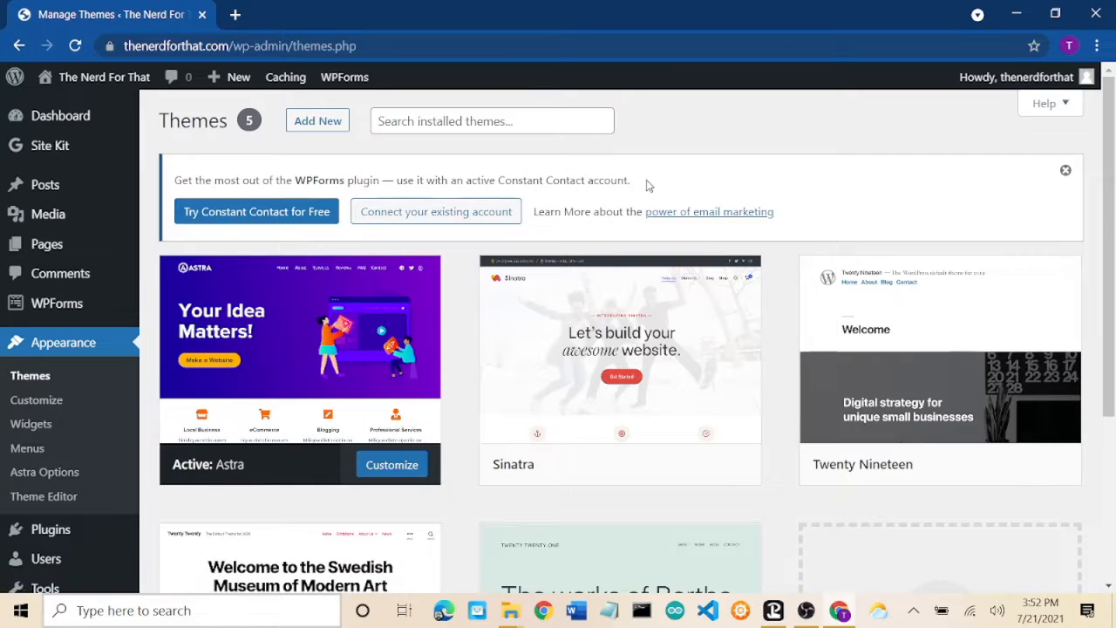
Step: Open the list of all pages and move the Sample Page to the trash
{"action": "mouse_move", "coordinate": [62, 128]}
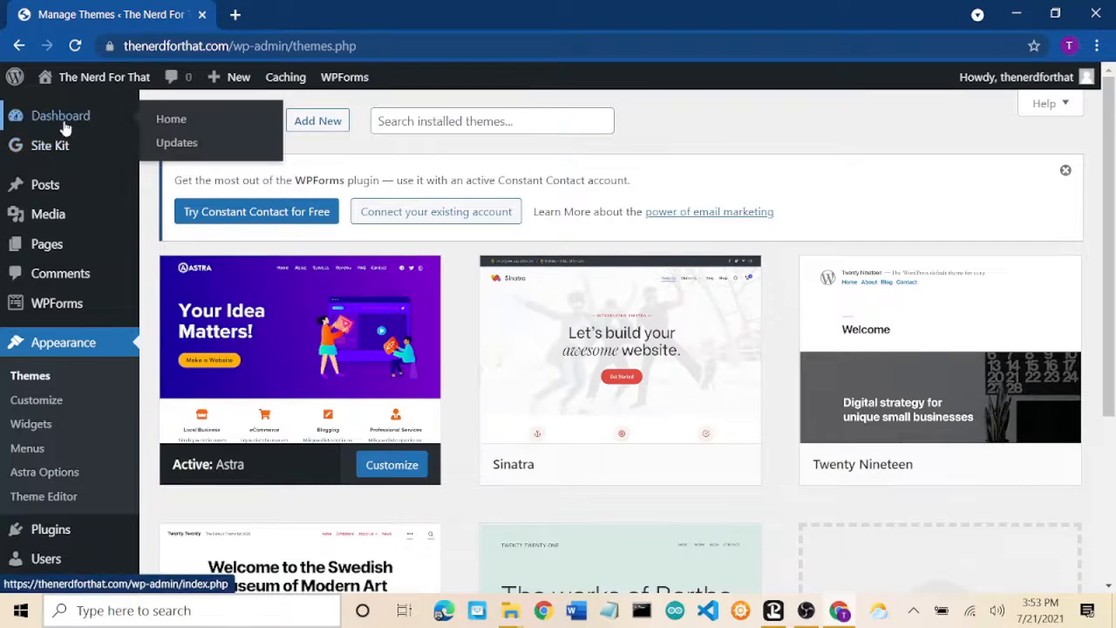
{"action": "mouse_move", "coordinate": [52, 202]}
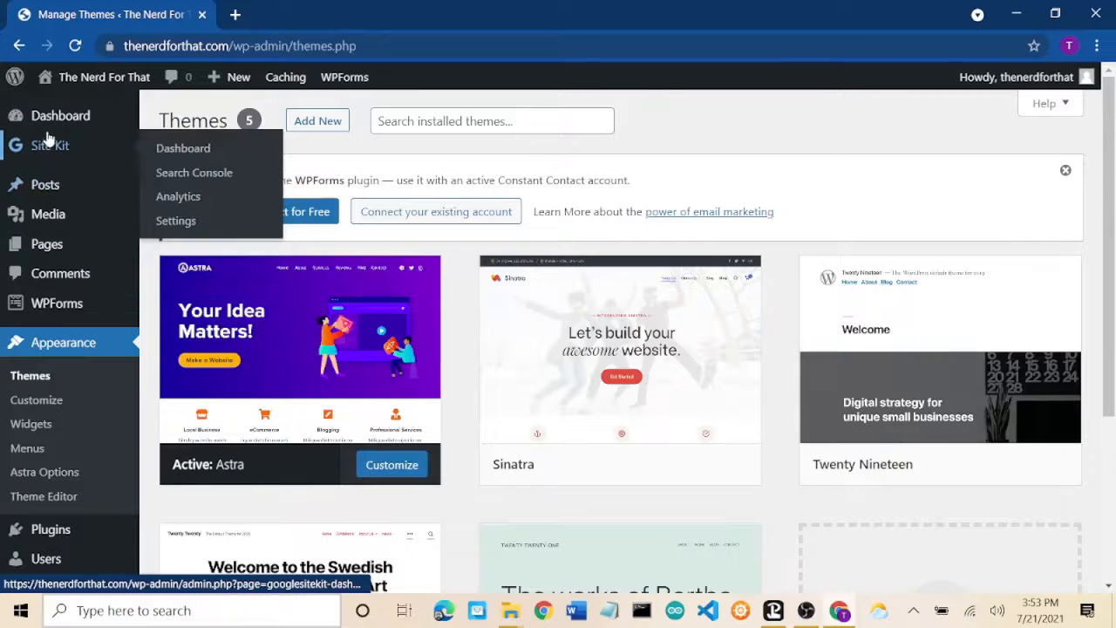
{"action": "mouse_move", "coordinate": [53, 300]}
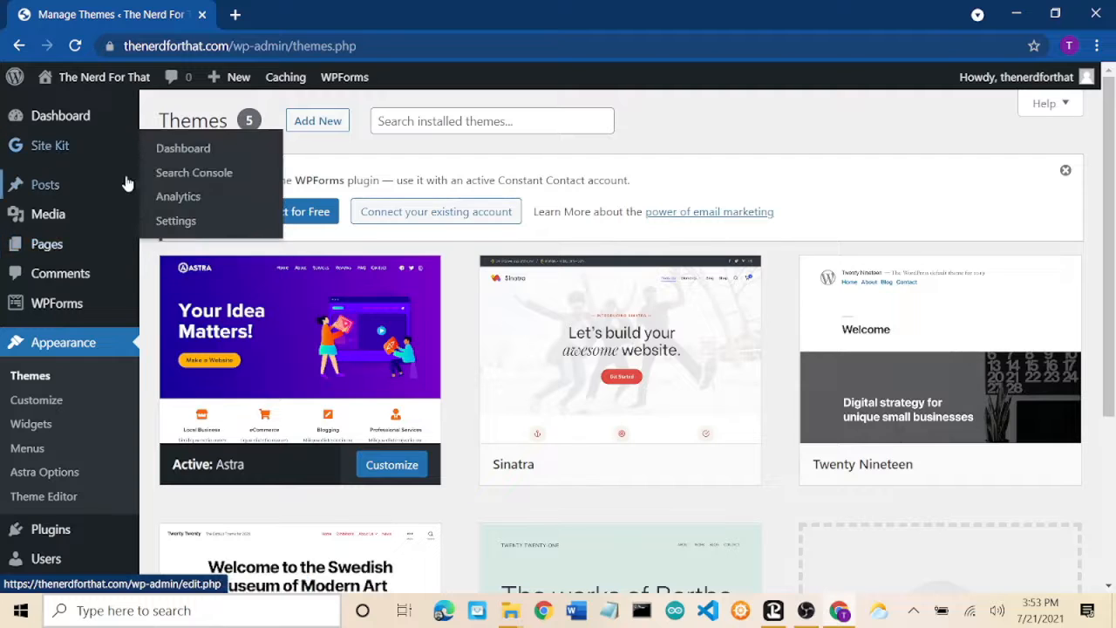
{"action": "mouse_move", "coordinate": [42, 248]}
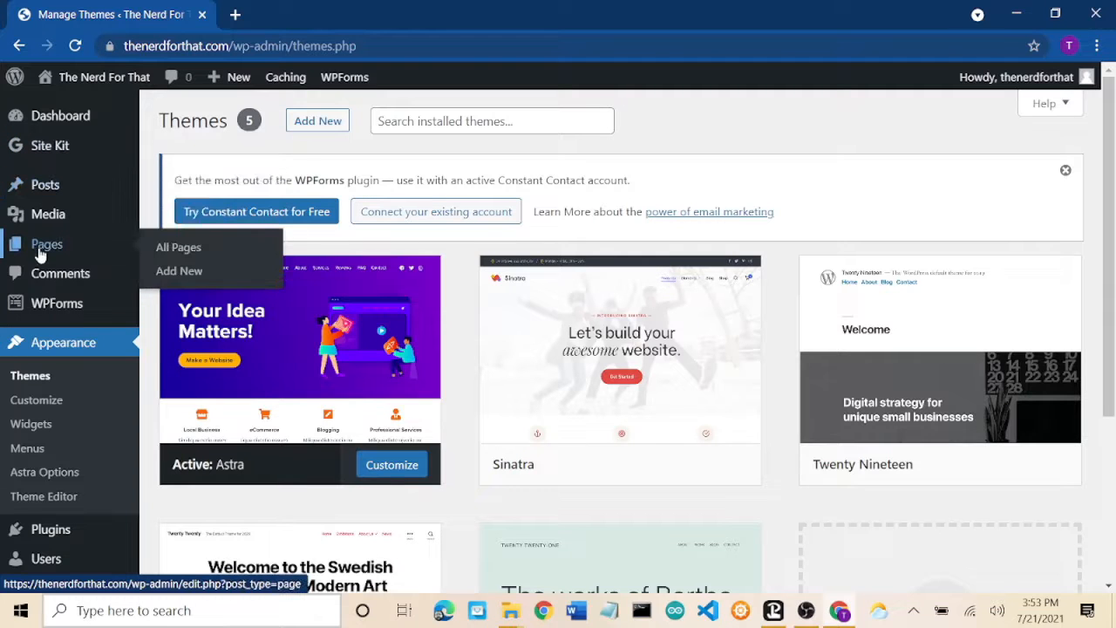
{"action": "left_click", "coordinate": [164, 252]}
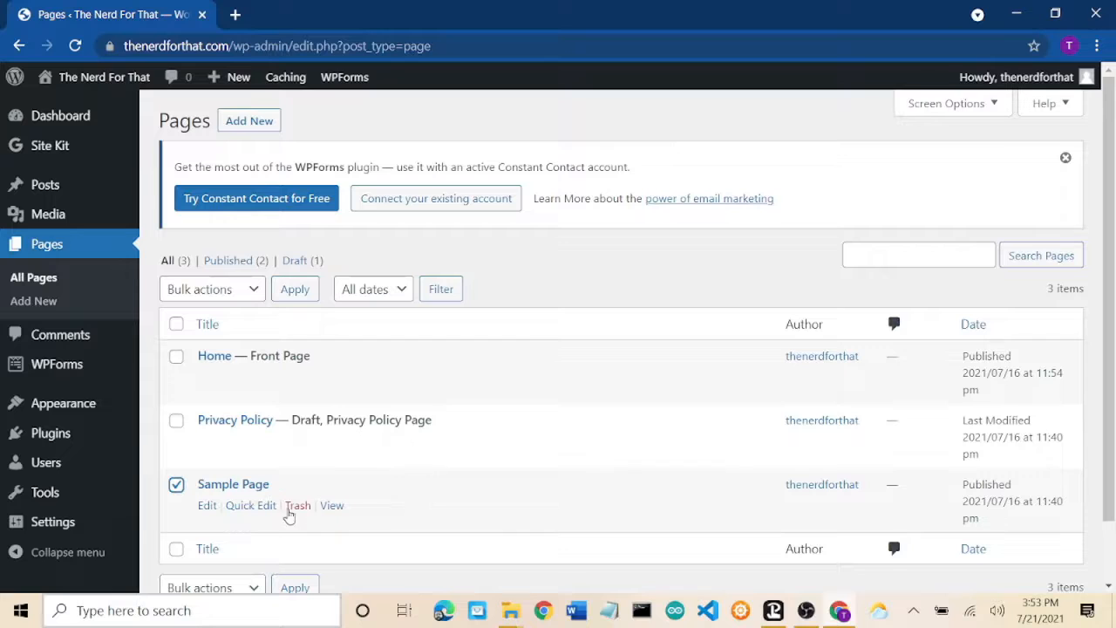
{"action": "left_click", "coordinate": [299, 507]}
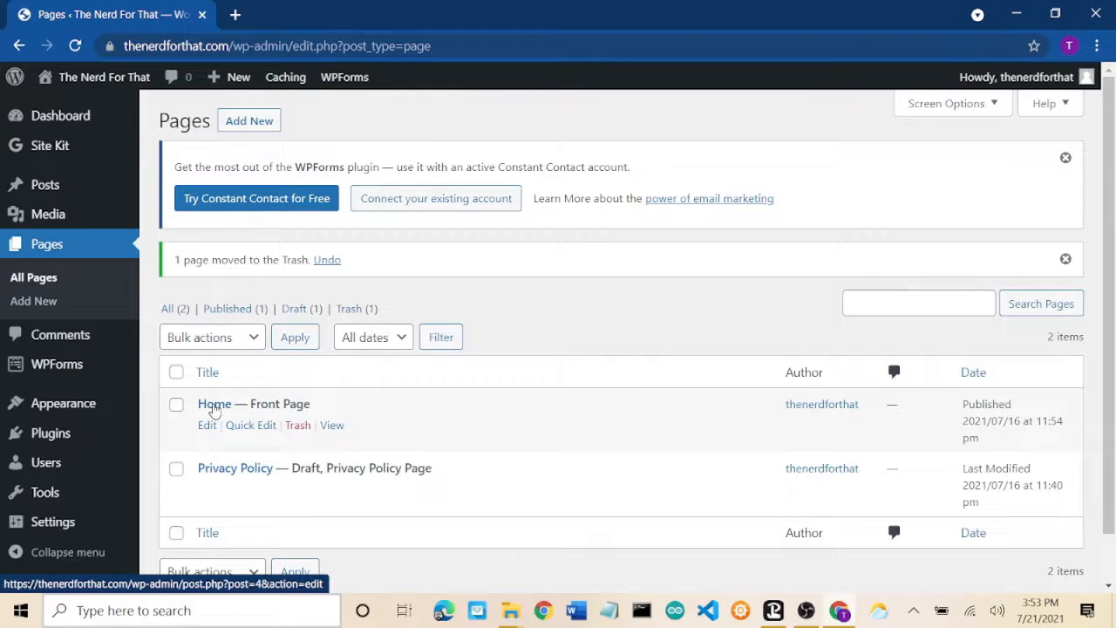
Step: Open the Home page for editing and go through the block editor's welcome guide to the end
{"action": "left_click", "coordinate": [206, 426]}
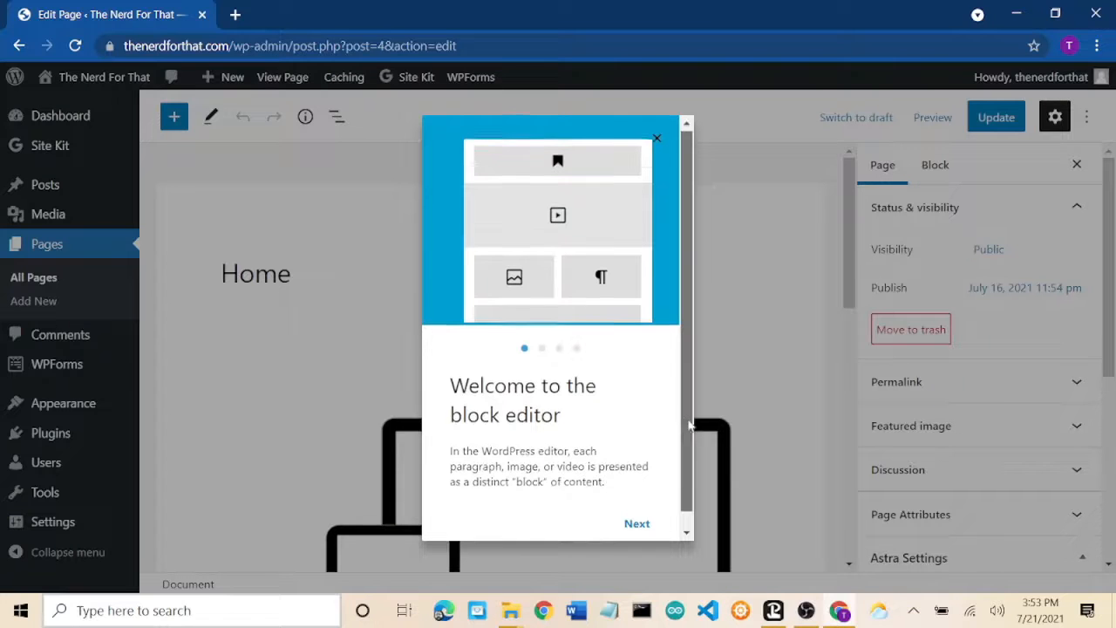
{"action": "left_click_drag", "start_coordinate": [684, 423], "coordinate": [688, 442]}
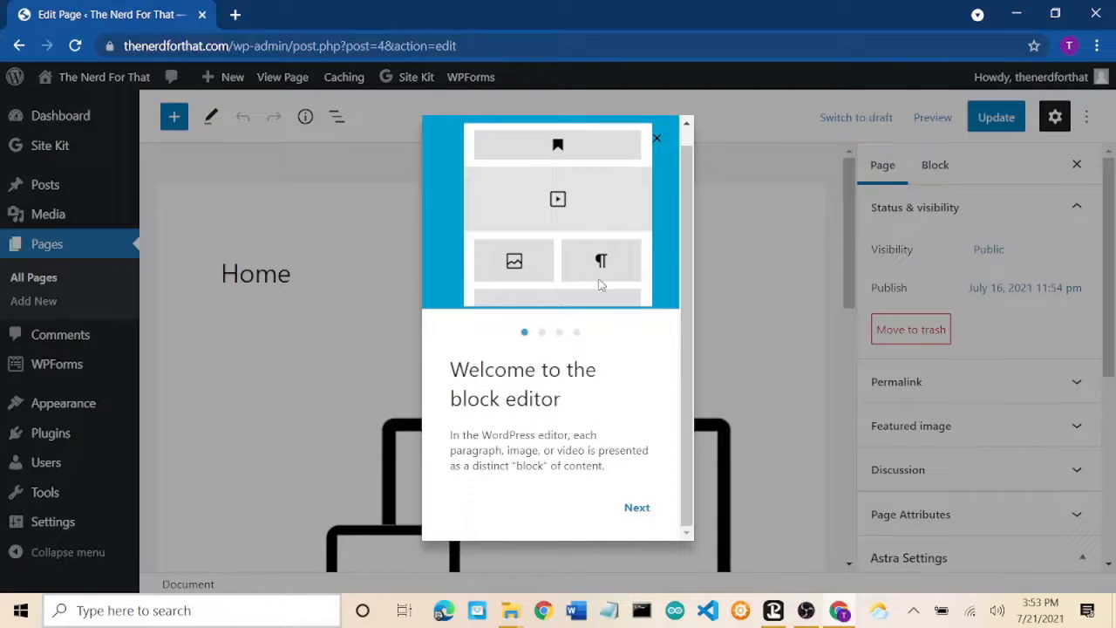
{"action": "left_click", "coordinate": [631, 508]}
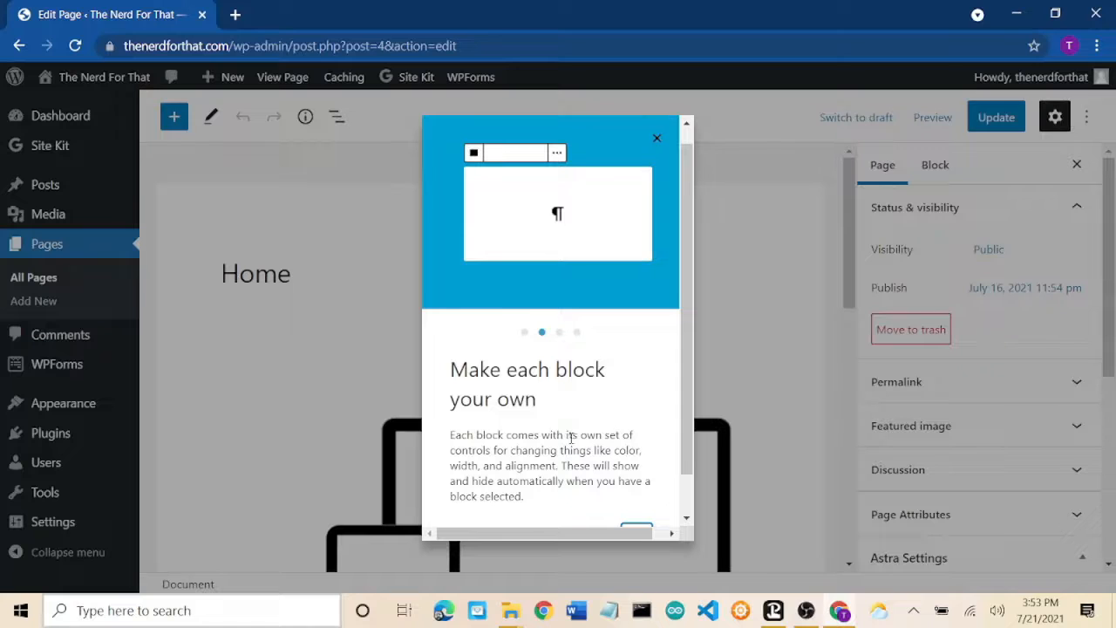
{"action": "scroll", "coordinate": [572, 438], "scroll_direction": "down", "scroll_amount": 1}
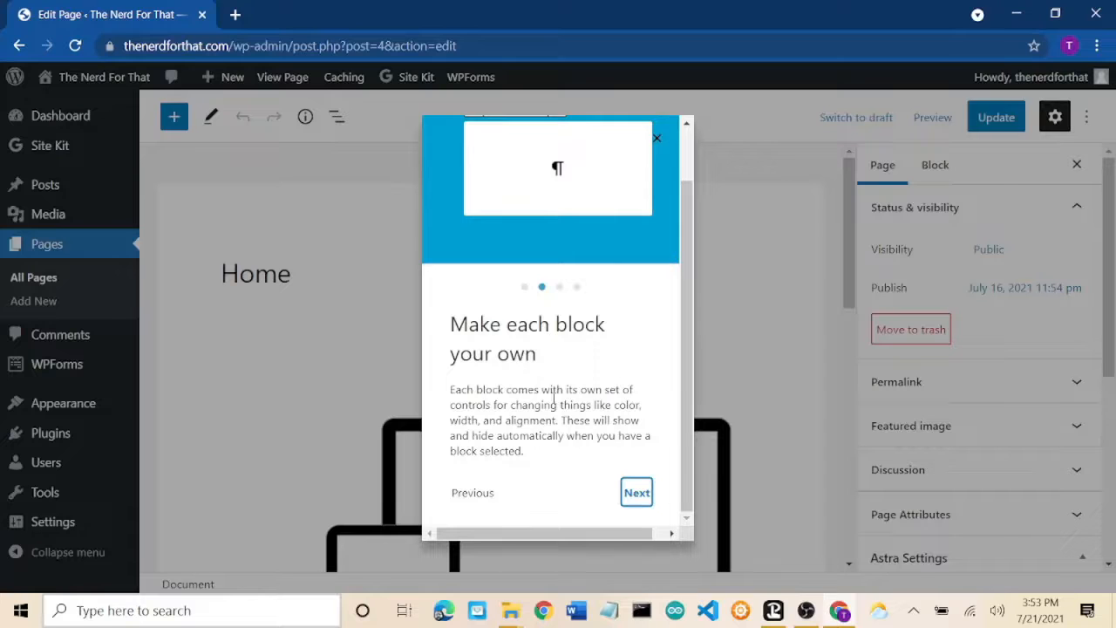
{"action": "left_click", "coordinate": [636, 492]}
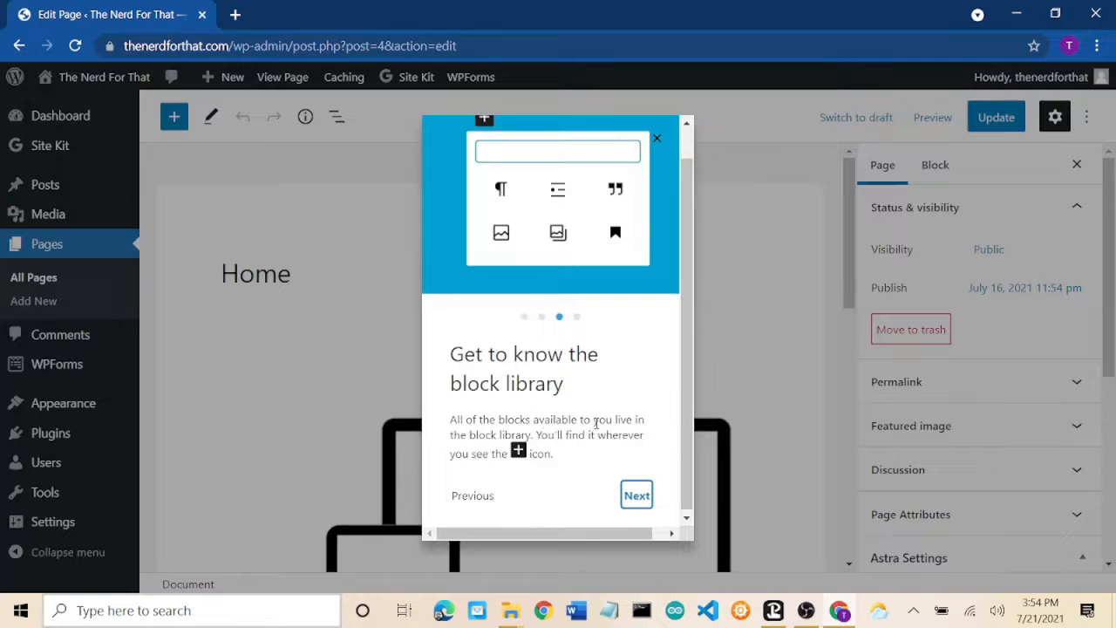
{"action": "left_click", "coordinate": [636, 496]}
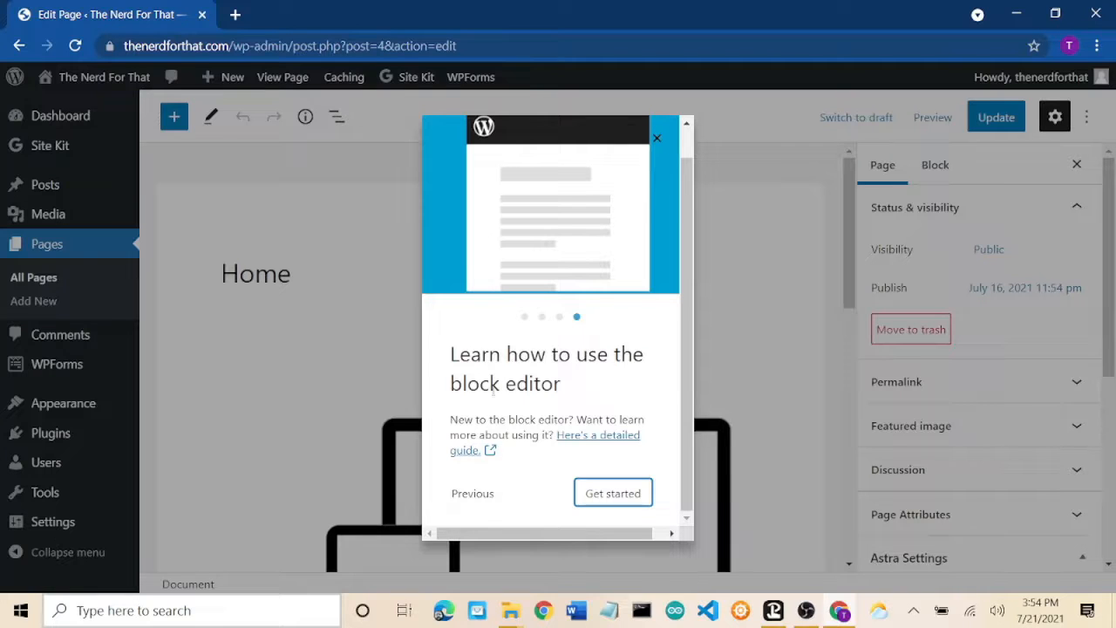
{"action": "left_click", "coordinate": [613, 494]}
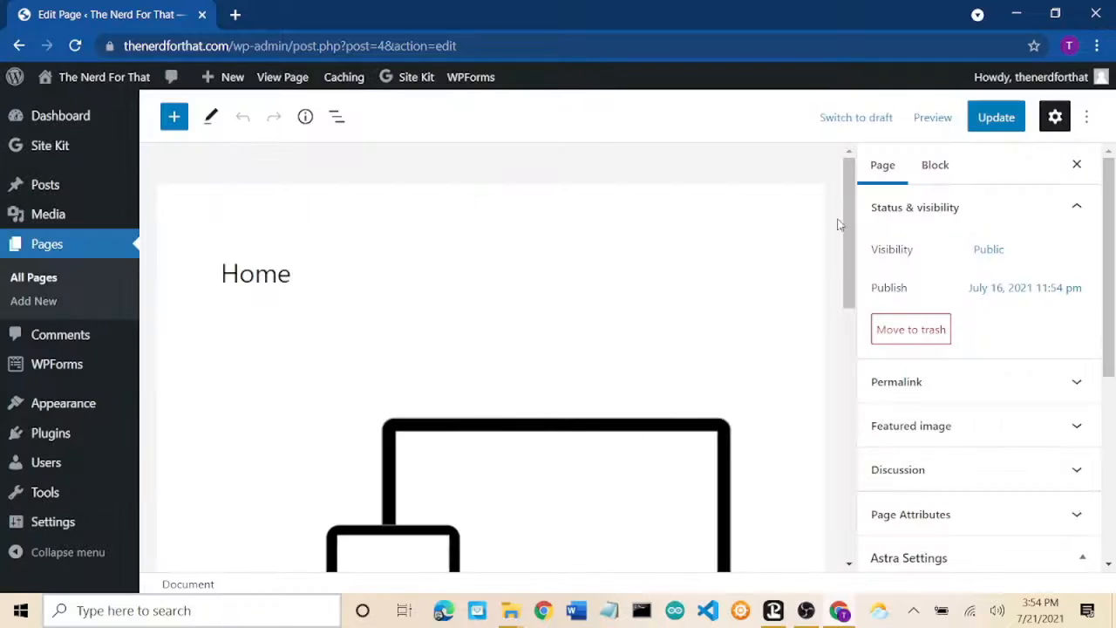
Step: Remove the Latest Posts block beneath the News heading on the Home page
{"action": "left_click_drag", "start_coordinate": [849, 214], "coordinate": [859, 471]}
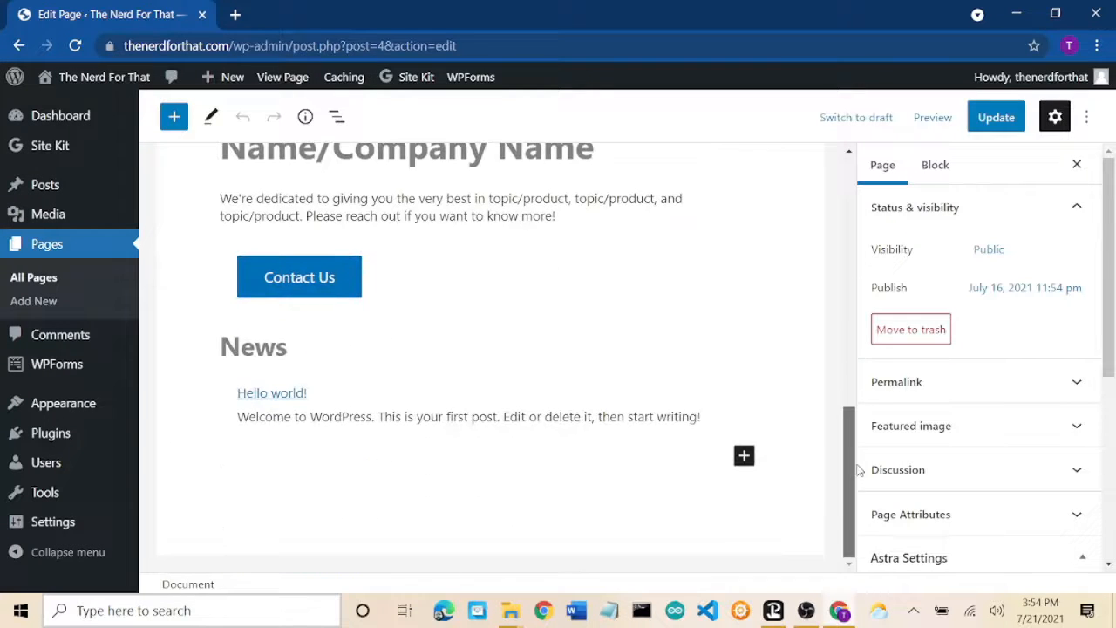
{"action": "mouse_move", "coordinate": [861, 513]}
{"action": "left_mouse_down"}
{"action": "mouse_move", "coordinate": [862, 430]}
{"action": "mouse_move", "coordinate": [859, 497]}
{"action": "left_mouse_up"}
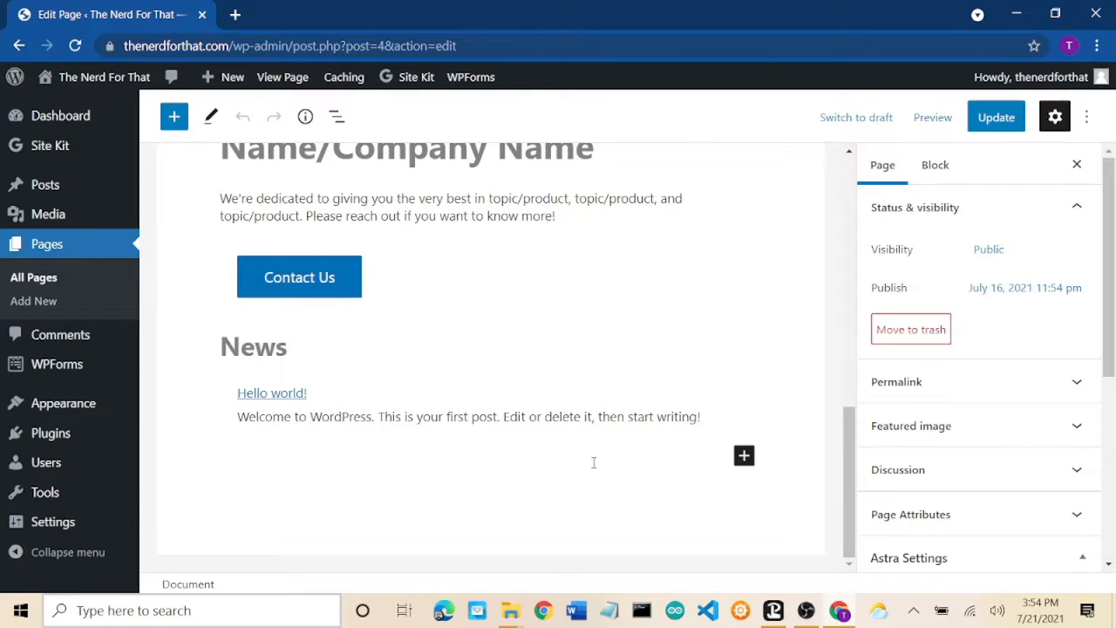
{"action": "left_click", "coordinate": [648, 413]}
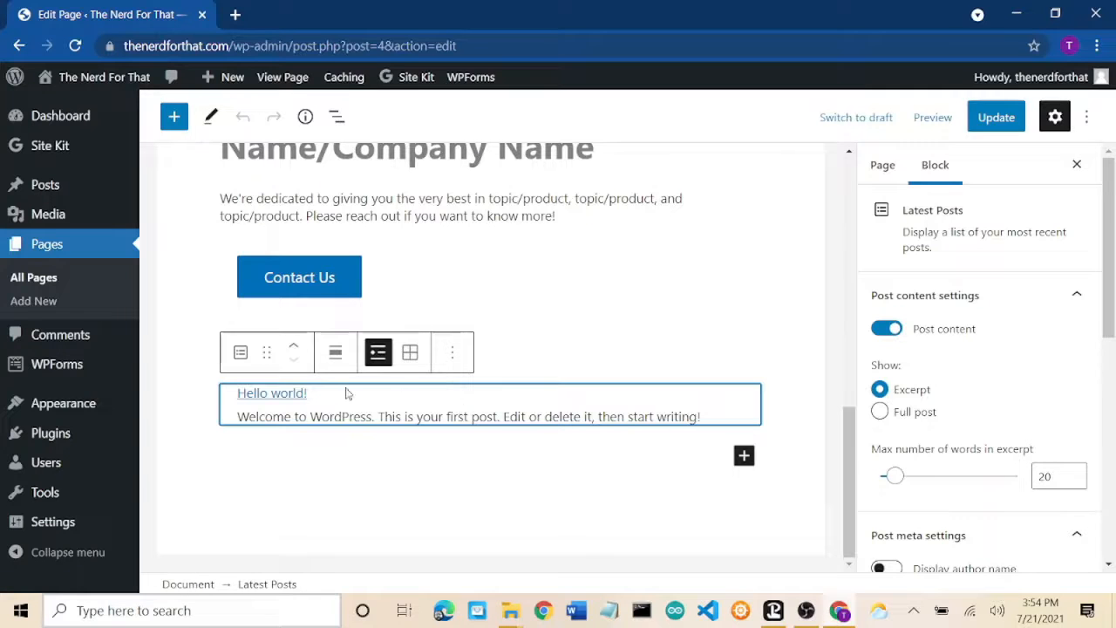
{"action": "left_click", "coordinate": [451, 355]}
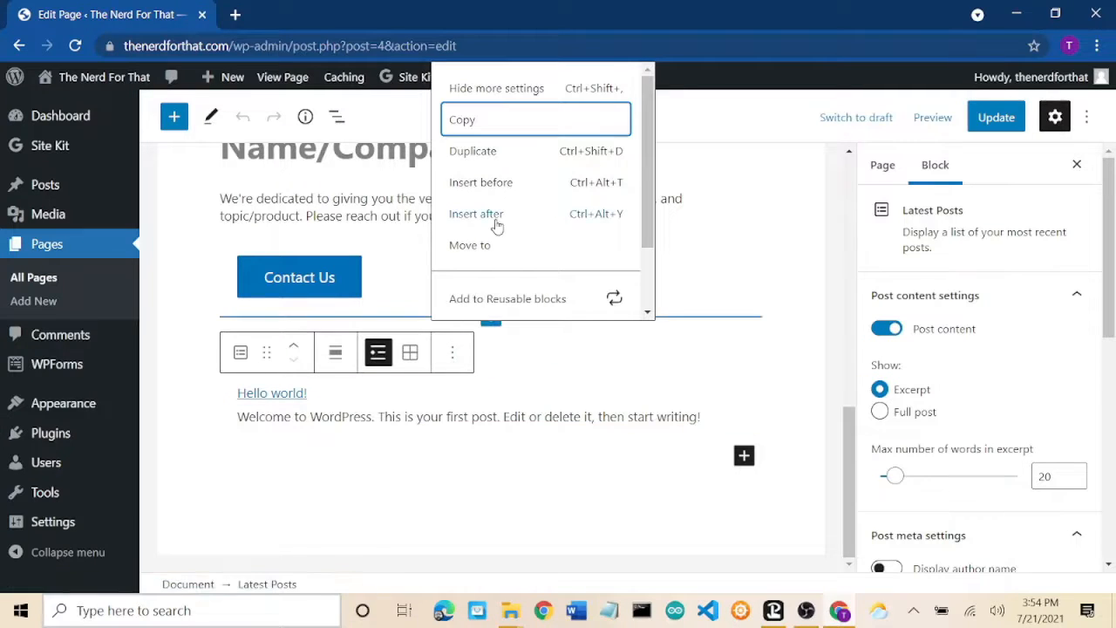
{"action": "left_click_drag", "start_coordinate": [648, 234], "coordinate": [661, 305]}
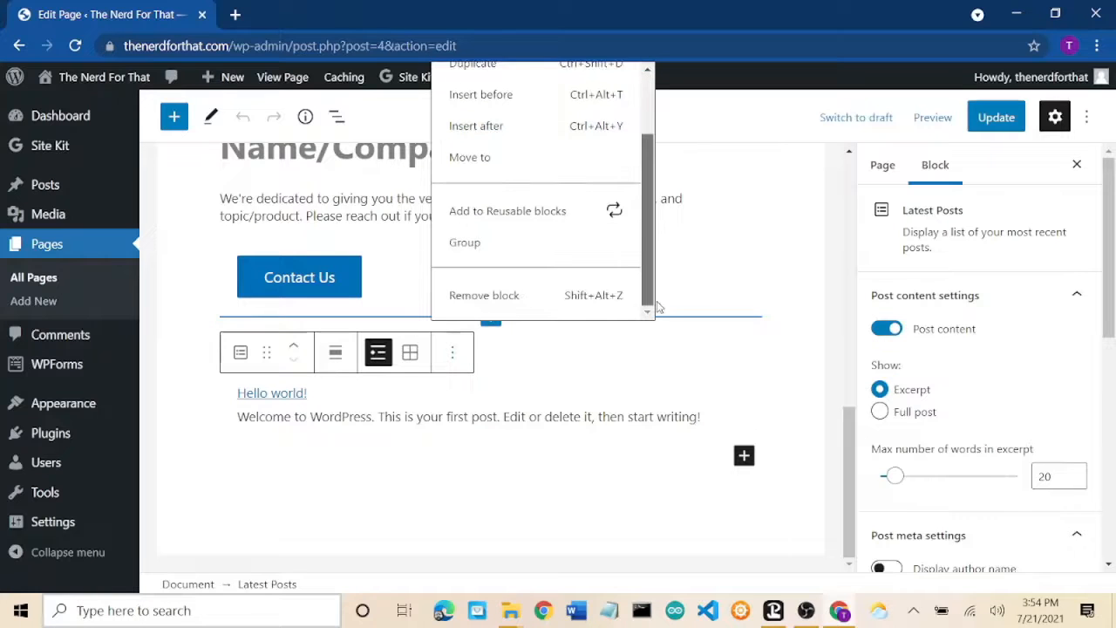
{"action": "left_click", "coordinate": [538, 305]}
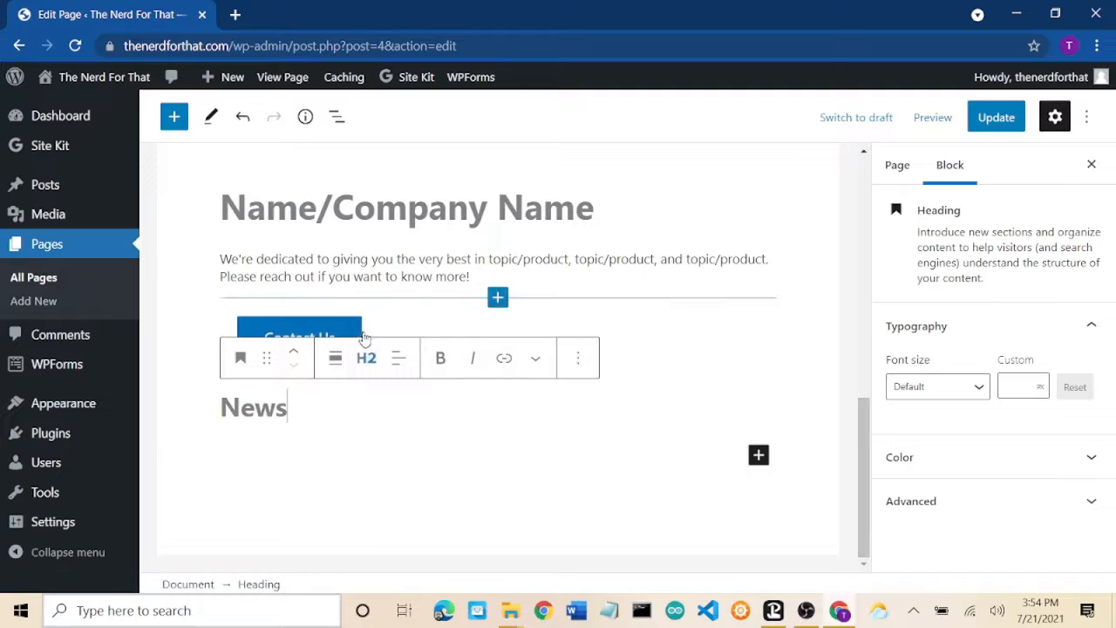
Step: Remove the Contact Us buttons block and the News heading block from the Home page
{"action": "left_click", "coordinate": [441, 334]}
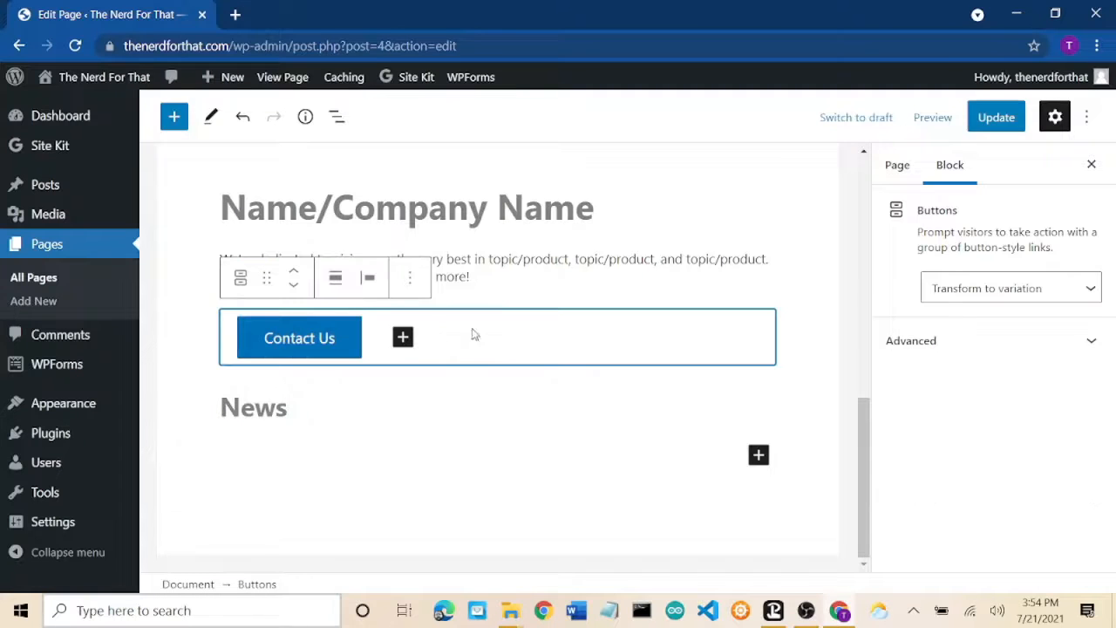
{"action": "left_click", "coordinate": [410, 283]}
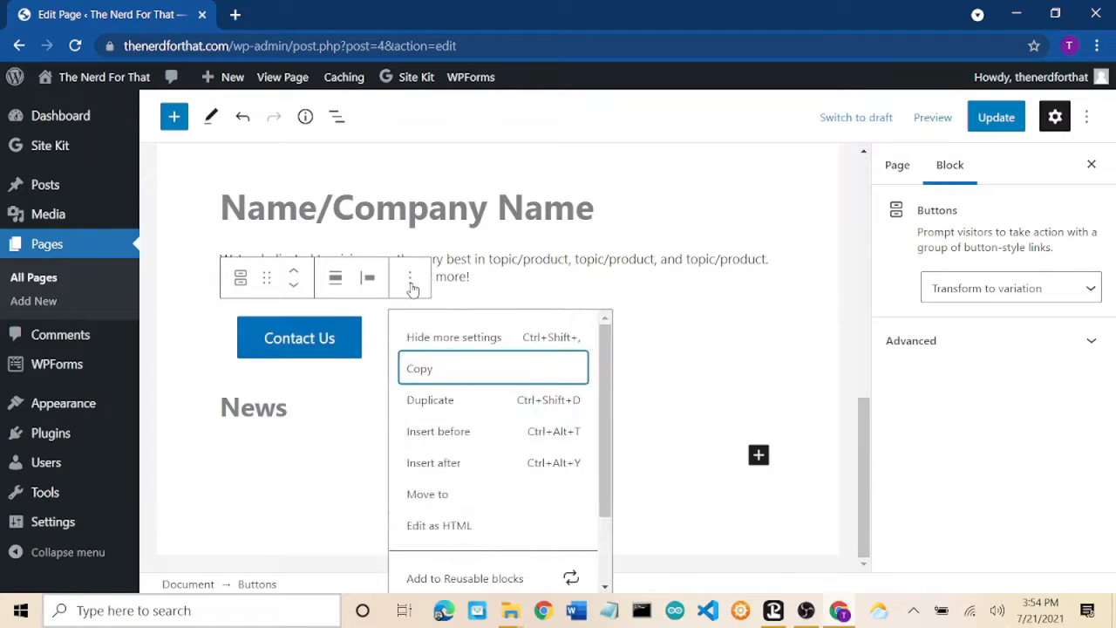
{"action": "scroll", "coordinate": [493, 499], "scroll_direction": "down", "scroll_amount": 2}
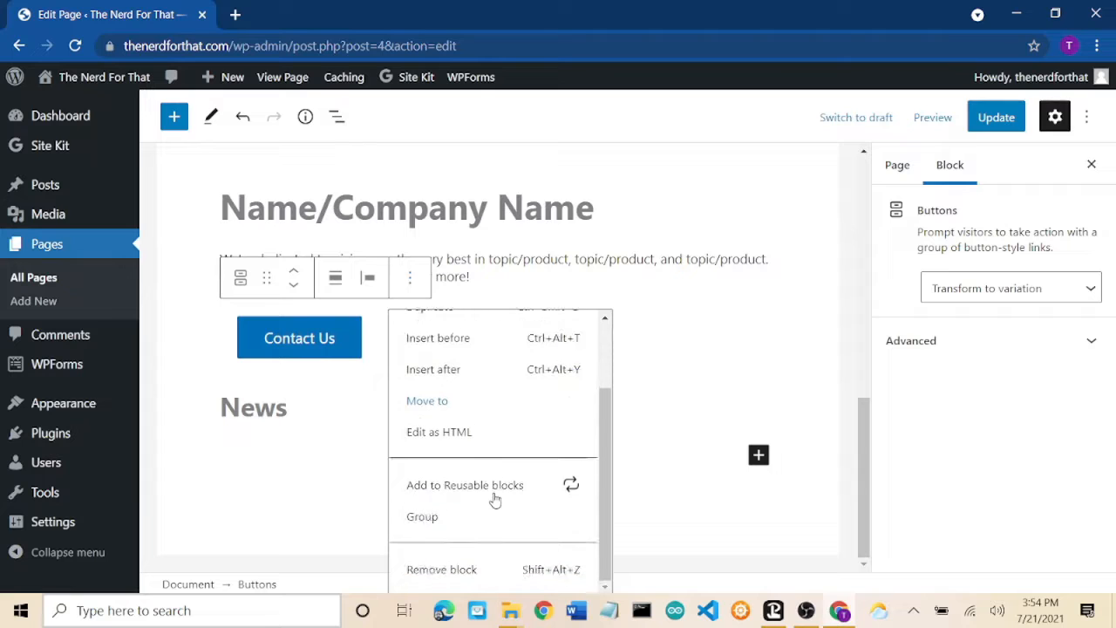
{"action": "left_click", "coordinate": [475, 570]}
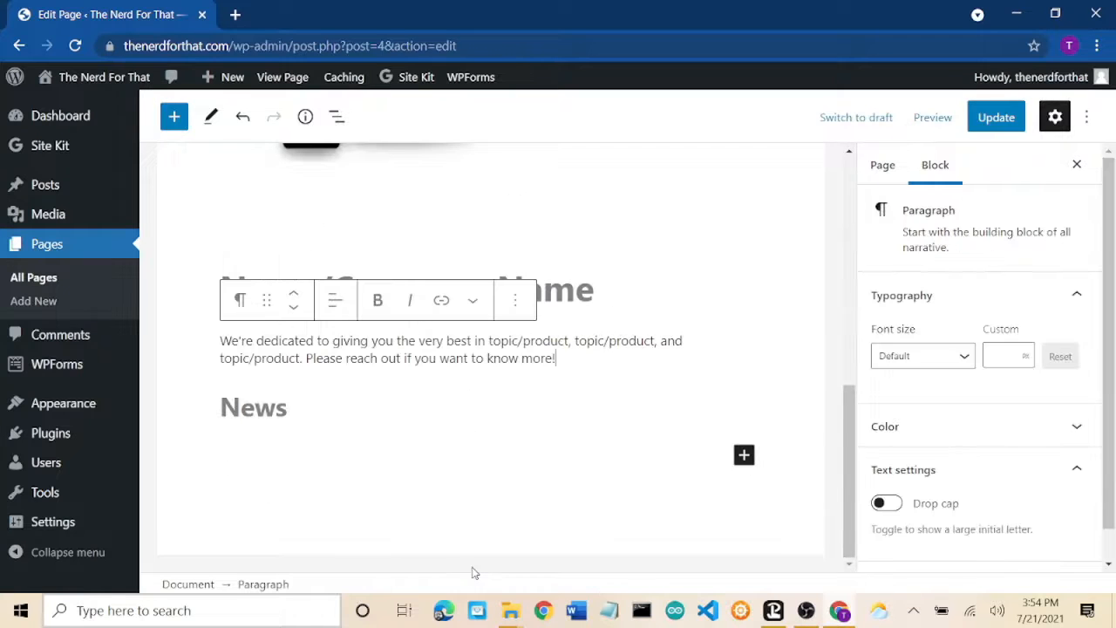
{"action": "left_click", "coordinate": [309, 404]}
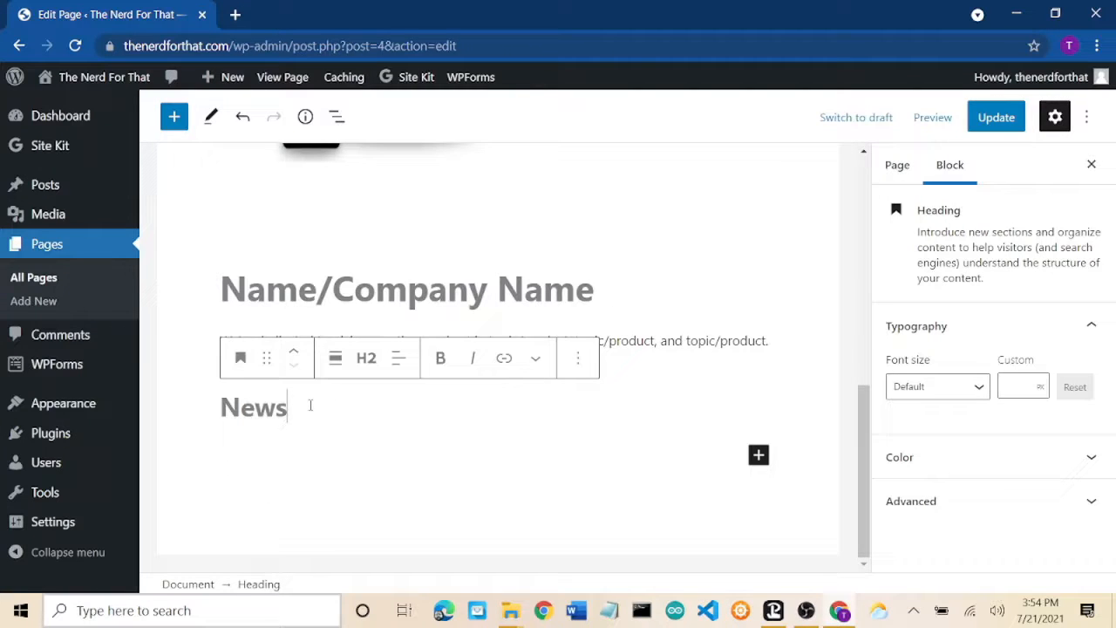
{"action": "left_click", "coordinate": [577, 361]}
{"action": "scroll", "coordinate": [607, 243], "scroll_direction": "down", "scroll_amount": 2}
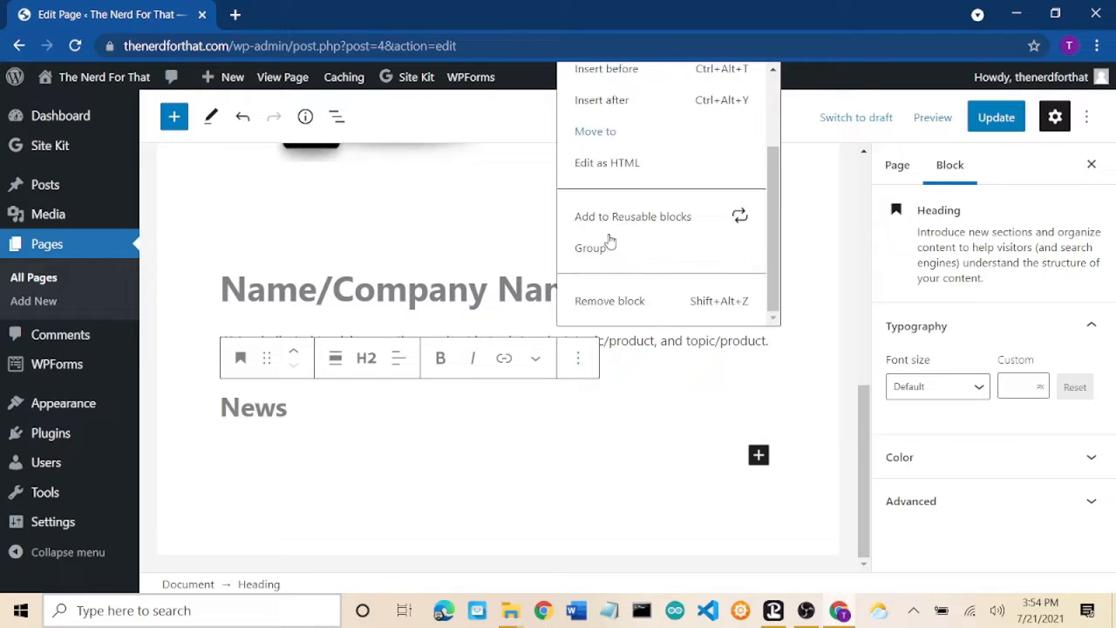
{"action": "left_click", "coordinate": [614, 307]}
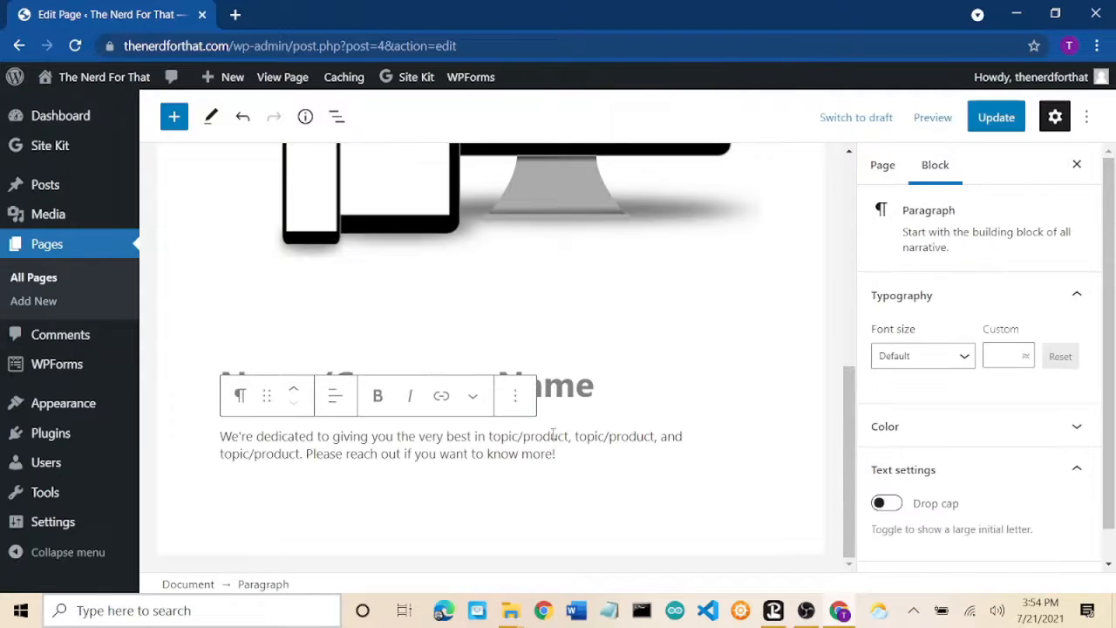
Step: Remove the introductory paragraph and the Name/Company Name heading above it from the page
{"action": "left_click", "coordinate": [514, 397]}
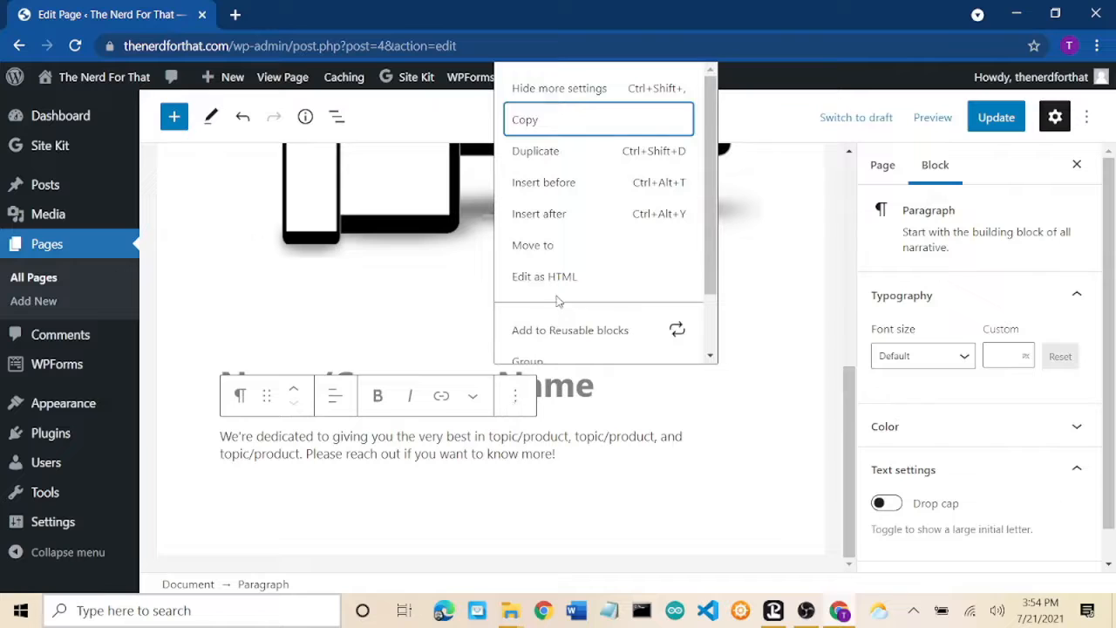
{"action": "scroll", "coordinate": [558, 301], "scroll_direction": "down", "scroll_amount": 2}
{"action": "left_click", "coordinate": [564, 340]}
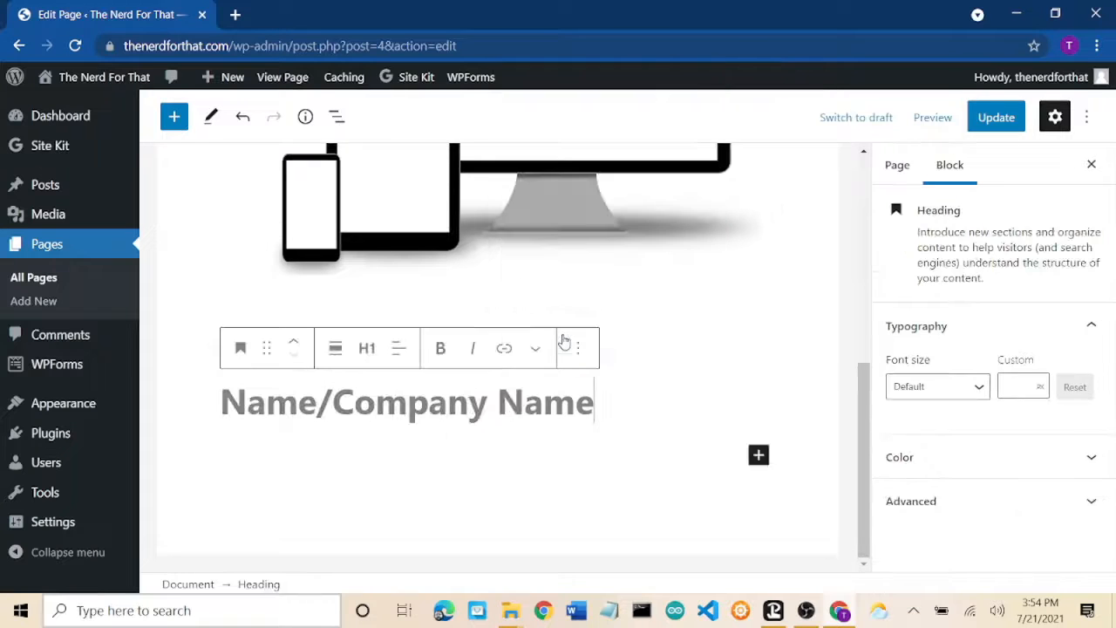
{"action": "triple_click", "coordinate": [548, 403]}
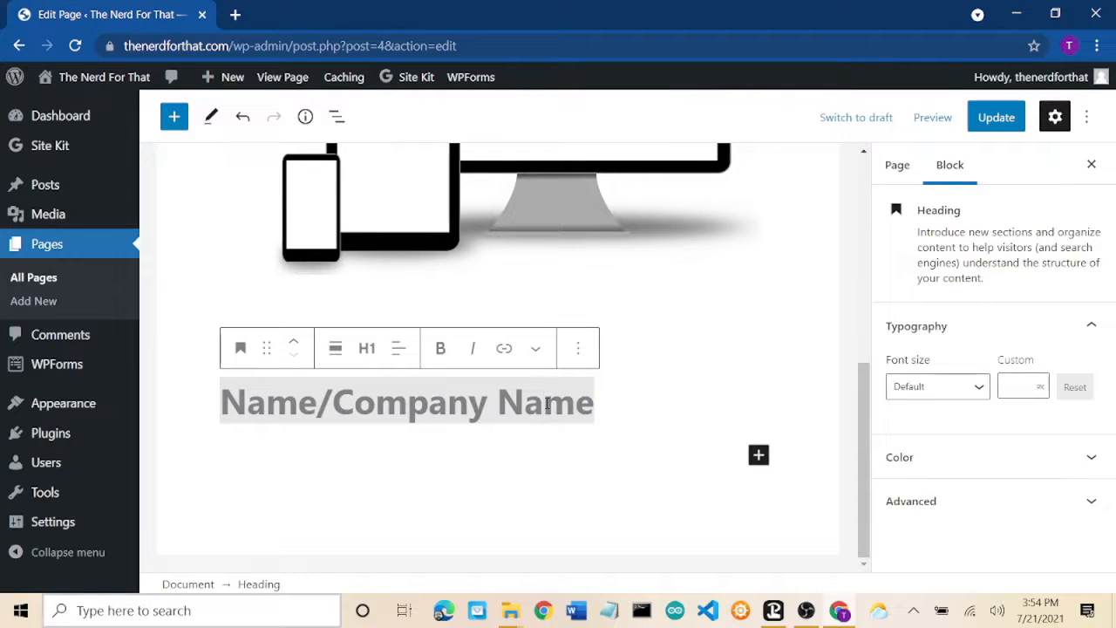
{"action": "left_click", "coordinate": [576, 351]}
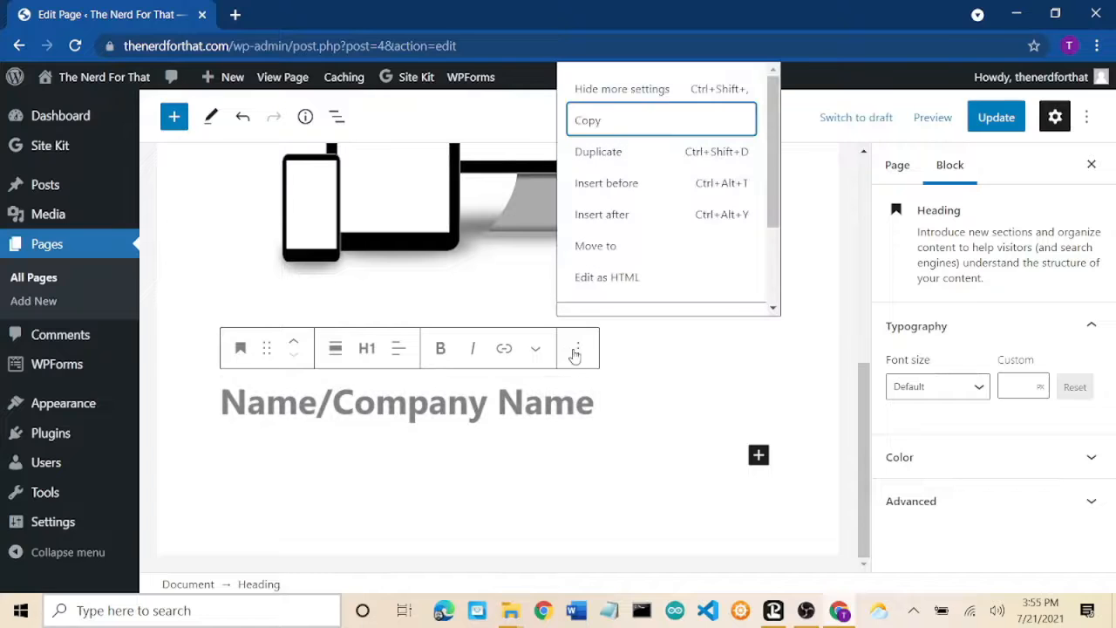
{"action": "scroll", "coordinate": [611, 253], "scroll_direction": "down", "scroll_amount": 2}
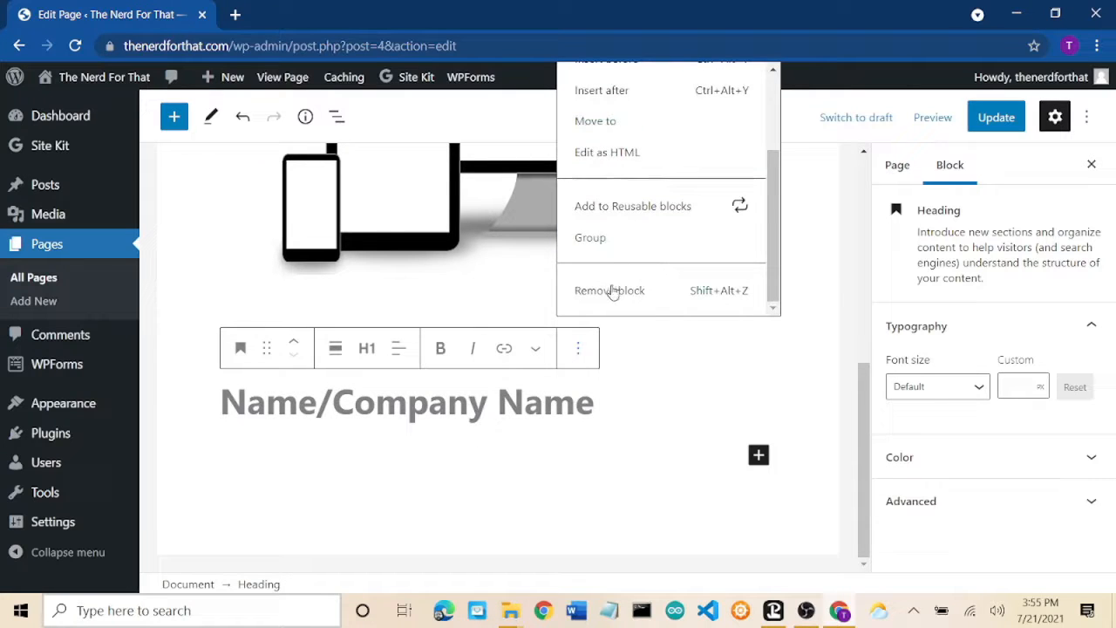
{"action": "left_click", "coordinate": [613, 292]}
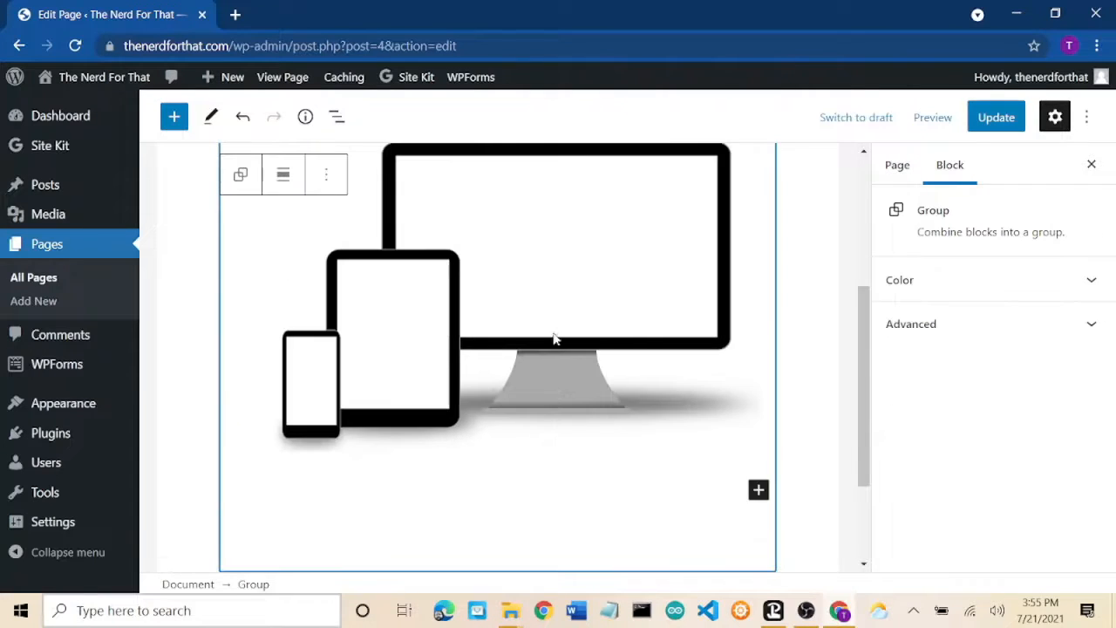
Step: Remove the remaining Group block with the device mockup picture beneath the page title
{"action": "scroll", "coordinate": [658, 372], "scroll_direction": "up", "scroll_amount": 3}
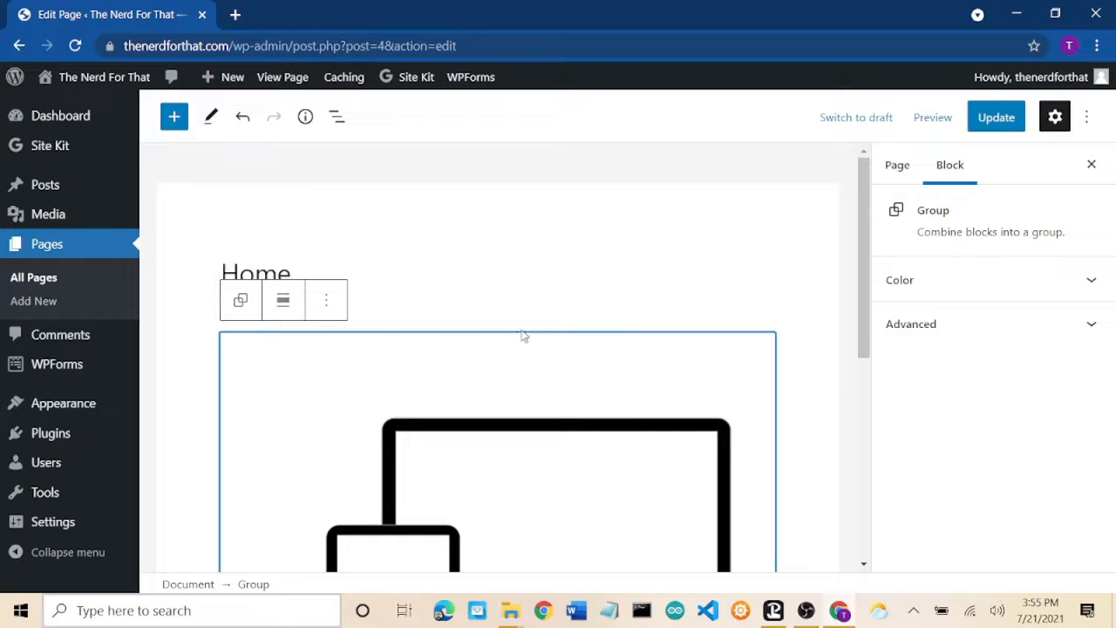
{"action": "left_click", "coordinate": [326, 300]}
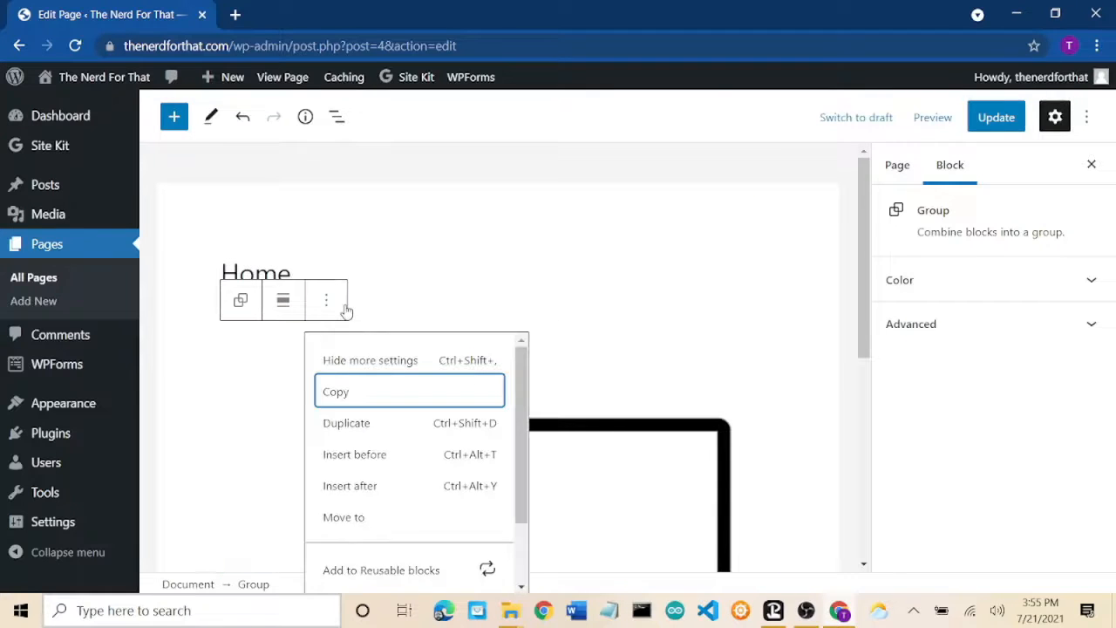
{"action": "scroll", "coordinate": [382, 524], "scroll_direction": "down", "scroll_amount": 2}
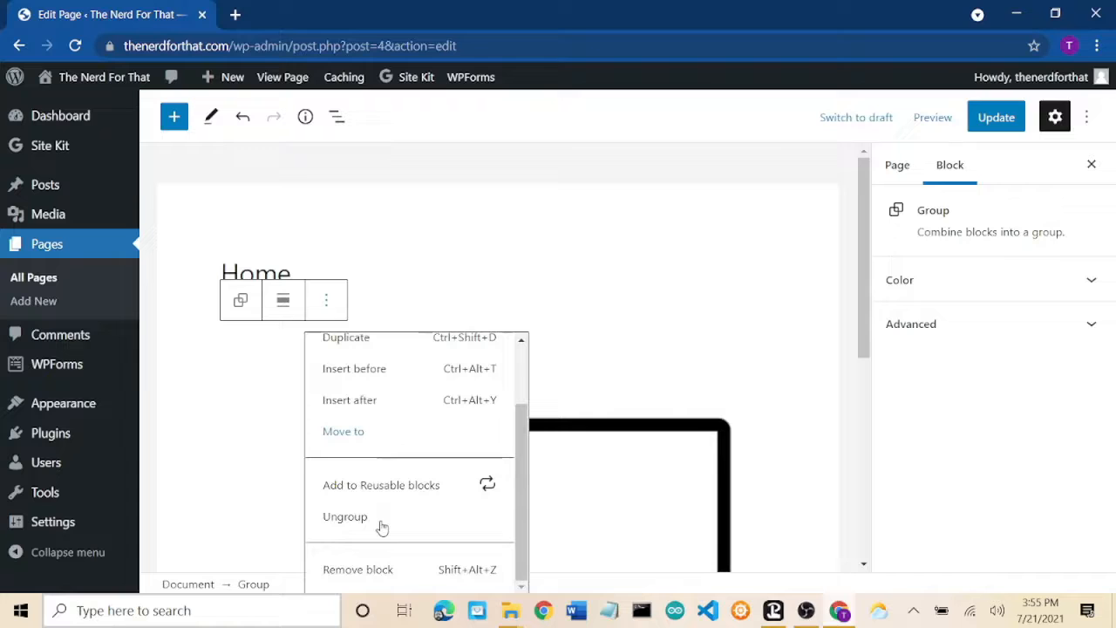
{"action": "left_click", "coordinate": [375, 569]}
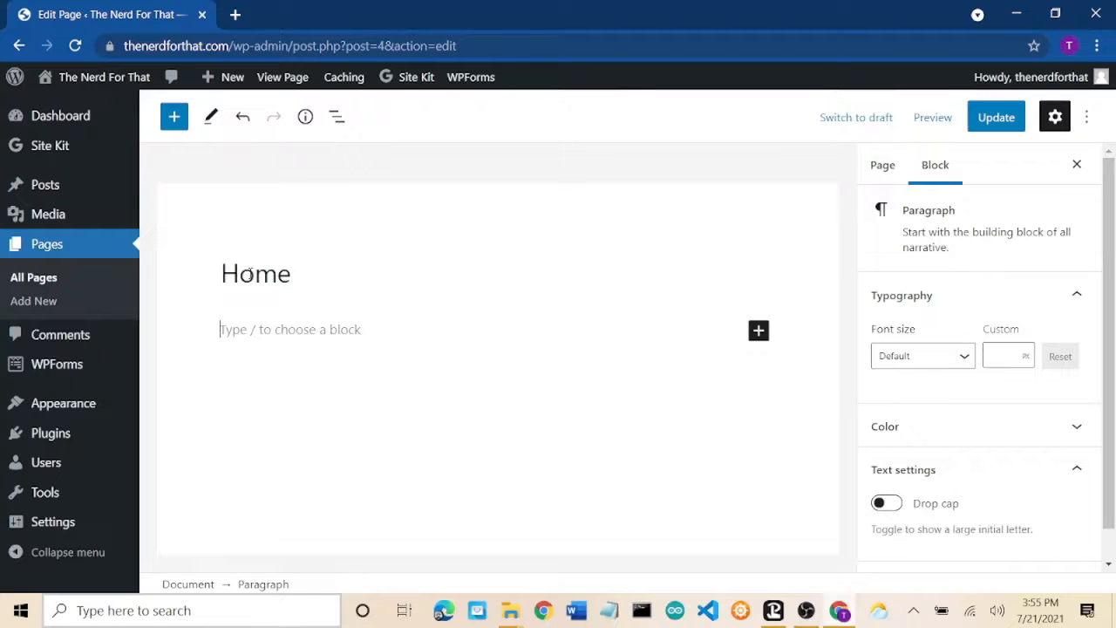
Step: Change the page title from Home to "Getting started building websites that rank"
{"action": "left_click", "coordinate": [251, 273]}
{"action": "left_click", "coordinate": [298, 273]}
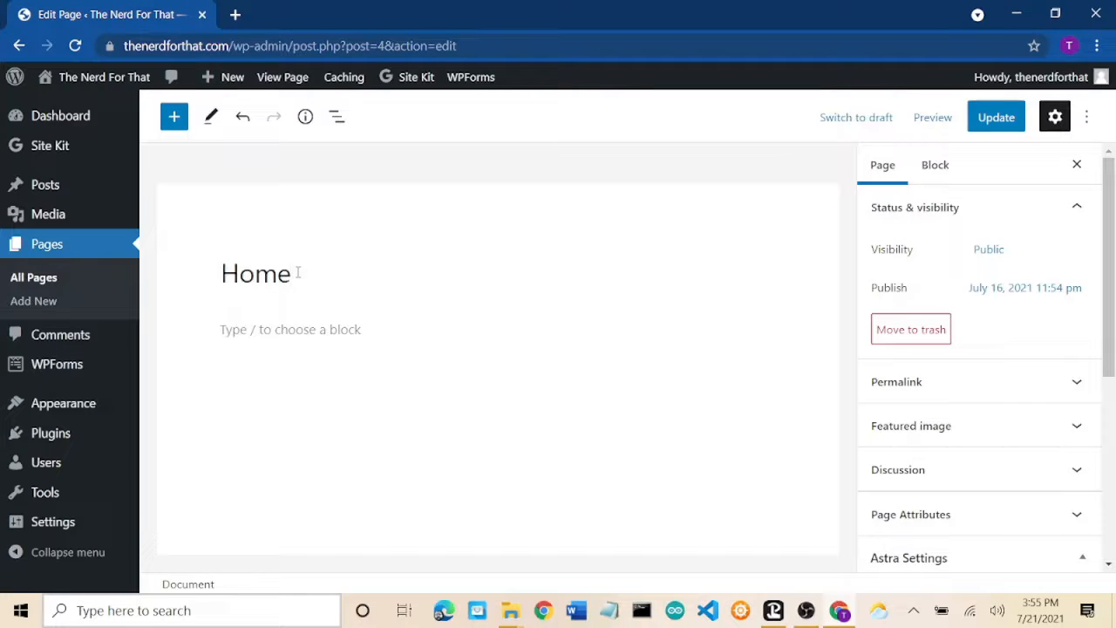
{"action": "left_click", "coordinate": [298, 327]}
{"action": "left_click", "coordinate": [334, 291]}
{"action": "double_click", "coordinate": [258, 277]}
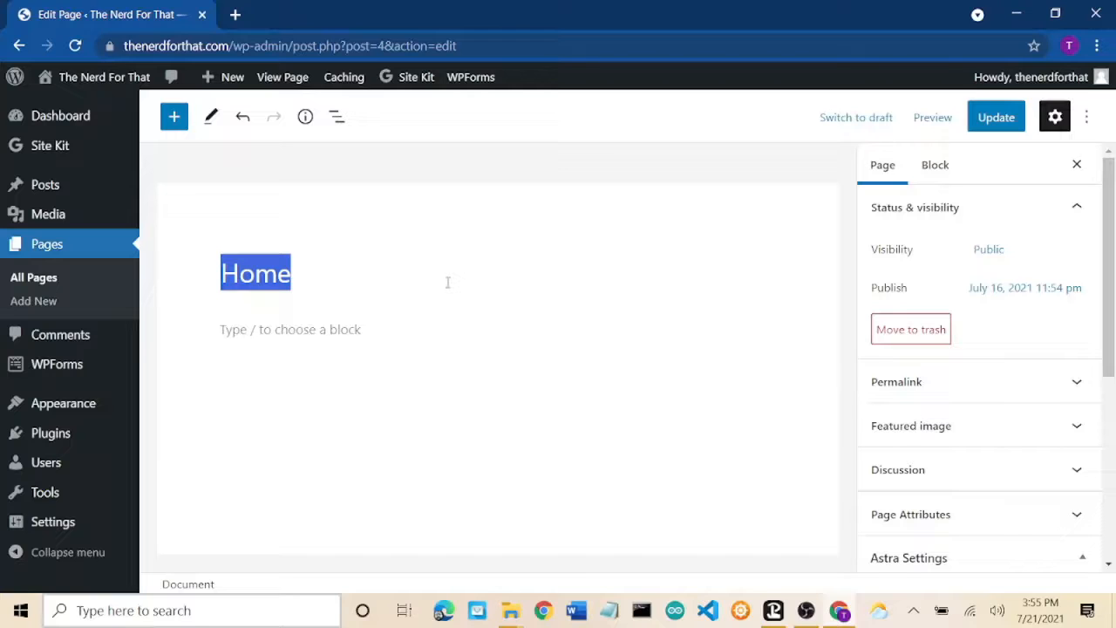
{"action": "type", "text": "Gwt"}
{"action": "key", "text": "BackSpace"}
{"action": "key", "text": "BackSpace"}
{"action": "type", "text": "e"}
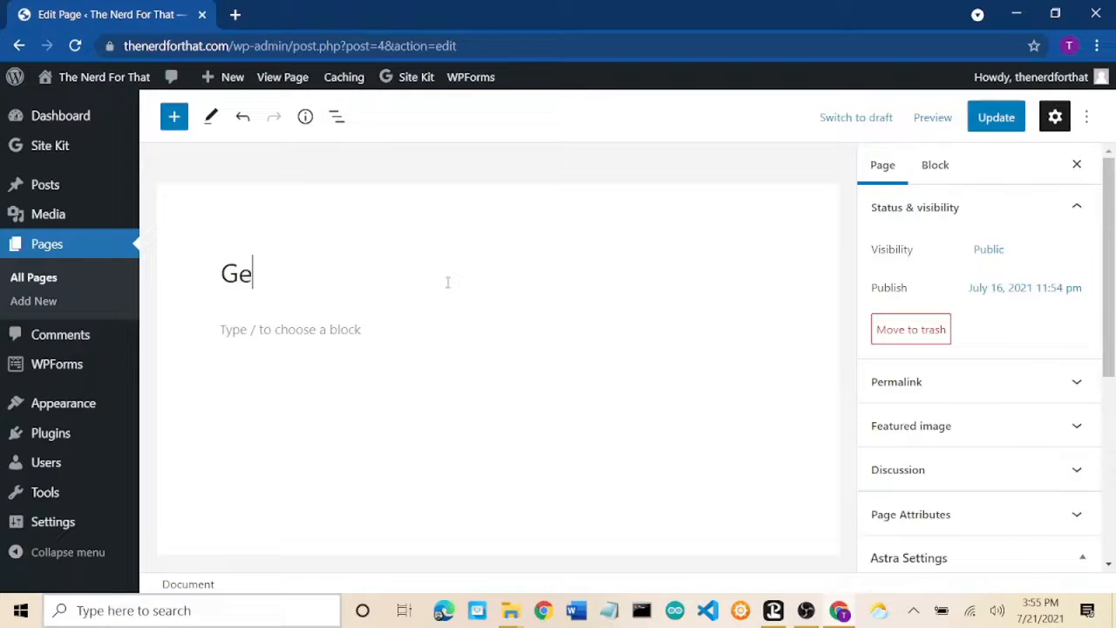
{"action": "type", "text": "tting "}
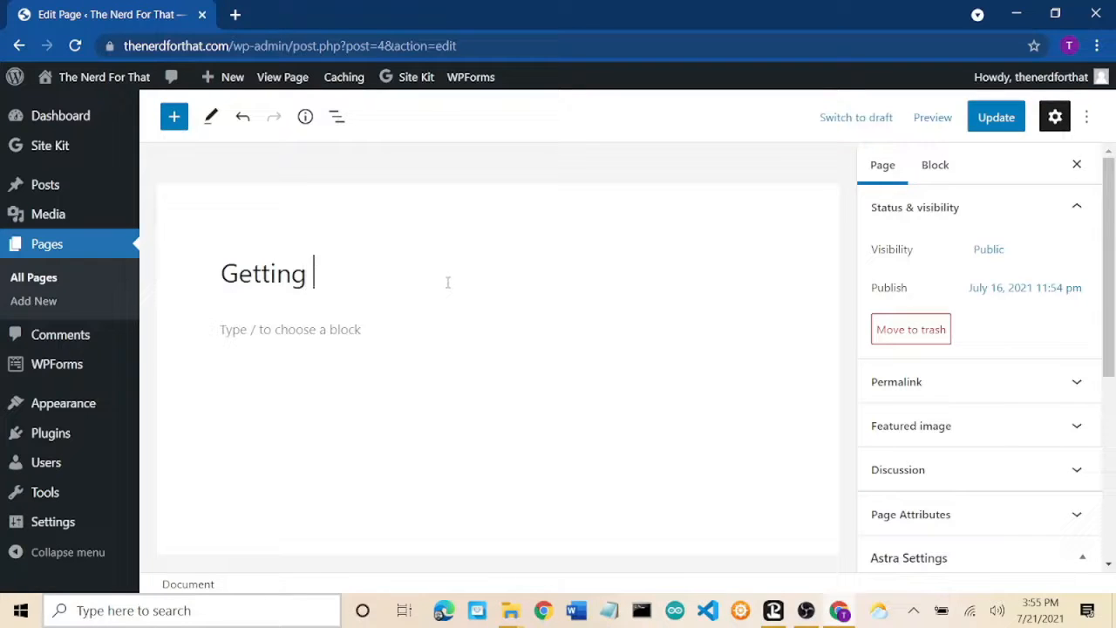
{"action": "type", "text": "started bui"}
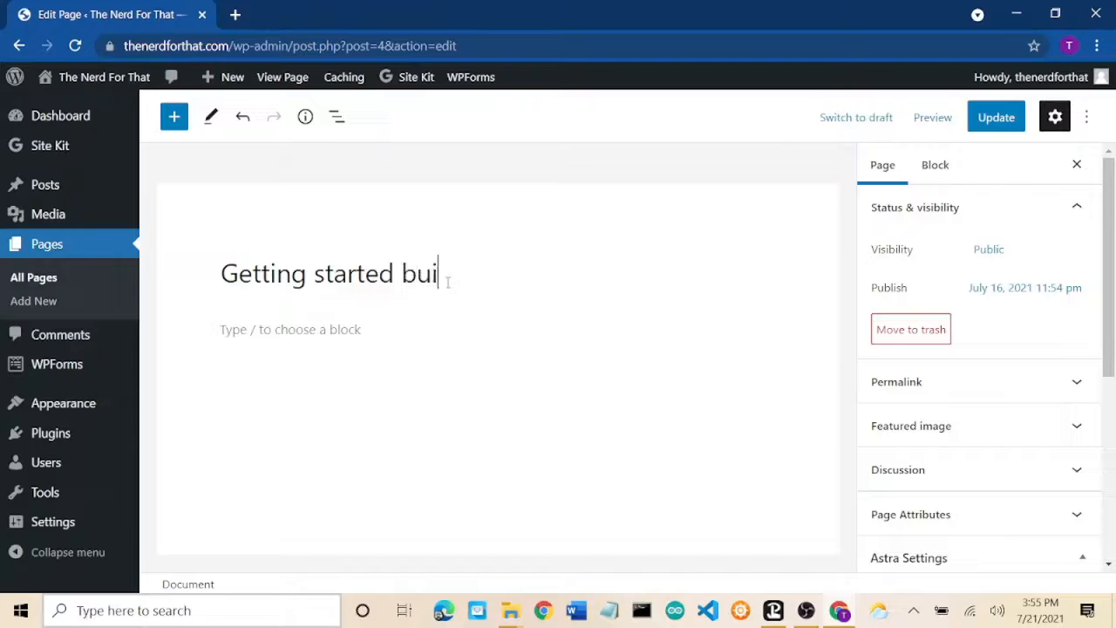
{"action": "type", "text": "lding webs"}
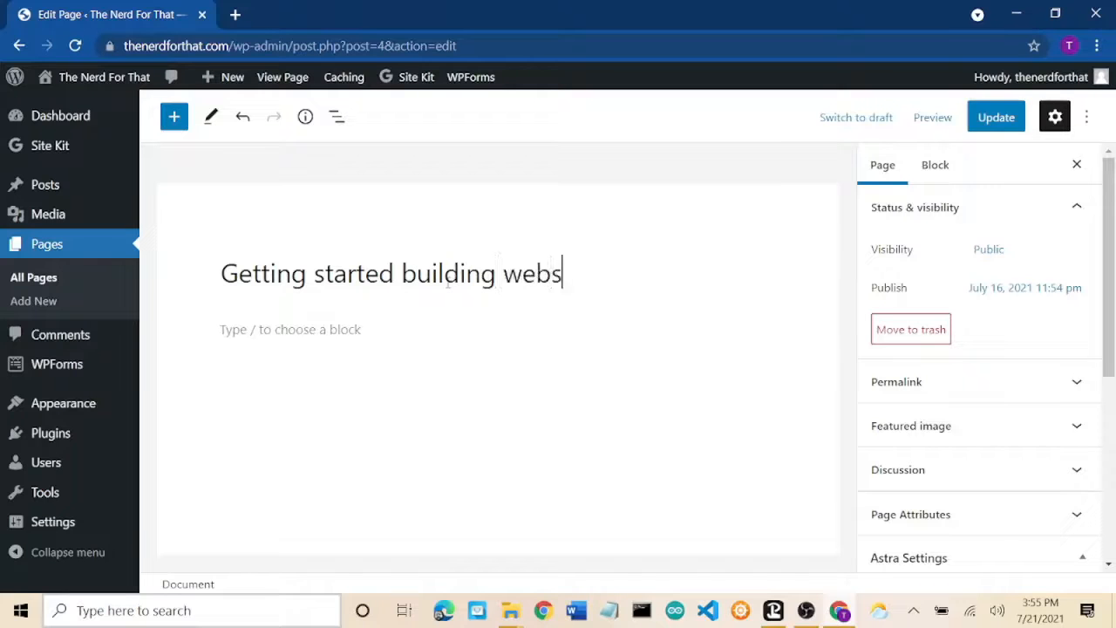
{"action": "type", "text": "ites tha"}
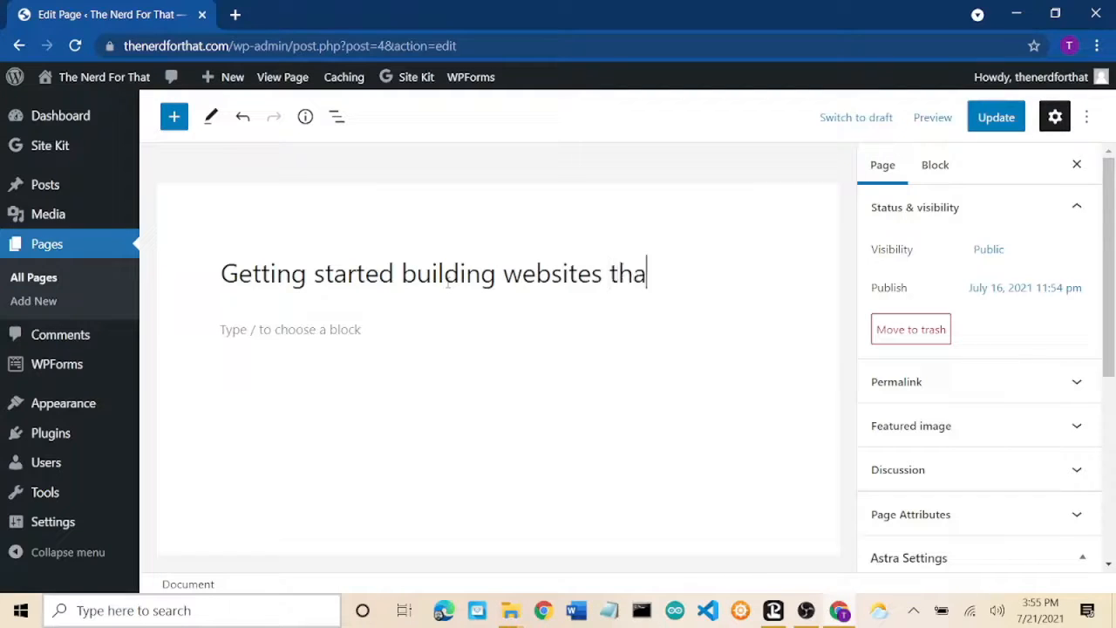
{"action": "type", "text": "t rank"}
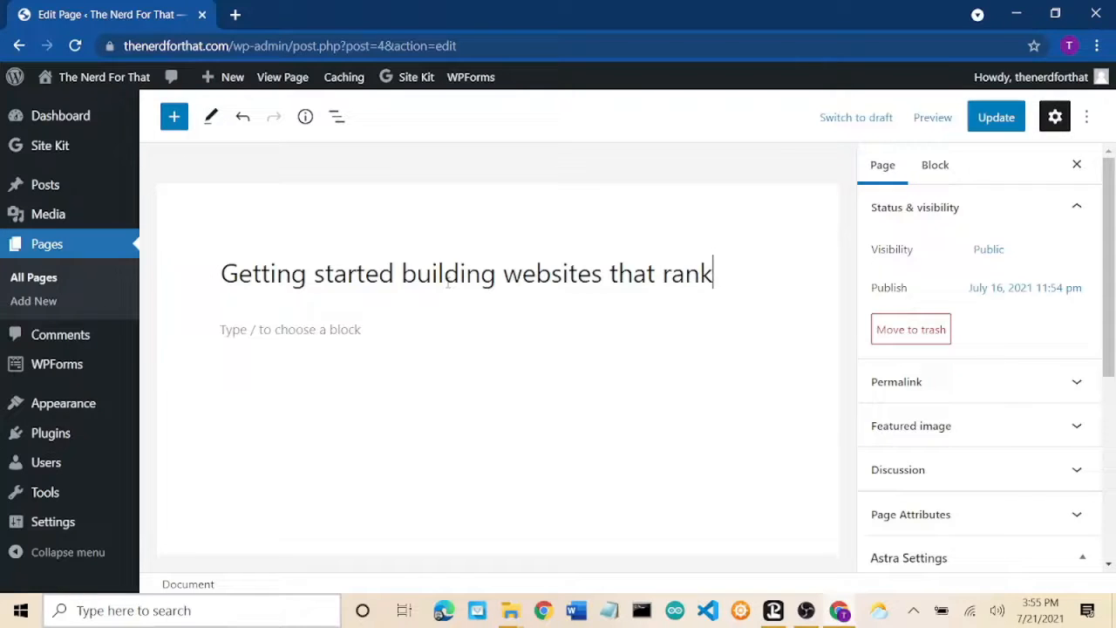
Step: Update the page, view it on the live site, and check its navigation link and footer
{"action": "left_click", "coordinate": [300, 330]}
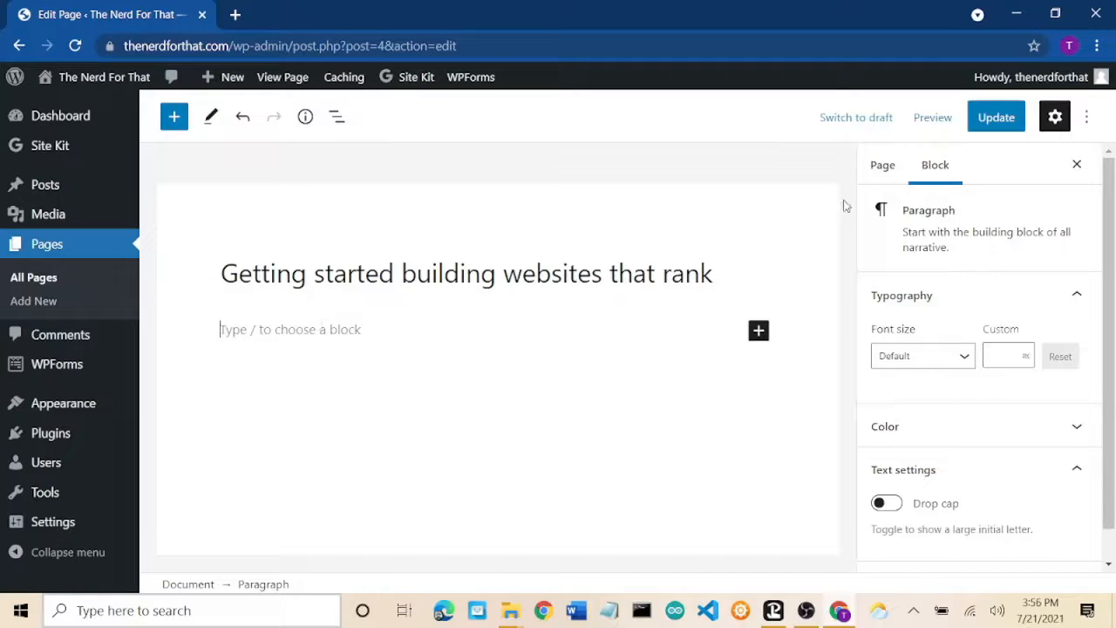
{"action": "left_click", "coordinate": [1005, 125]}
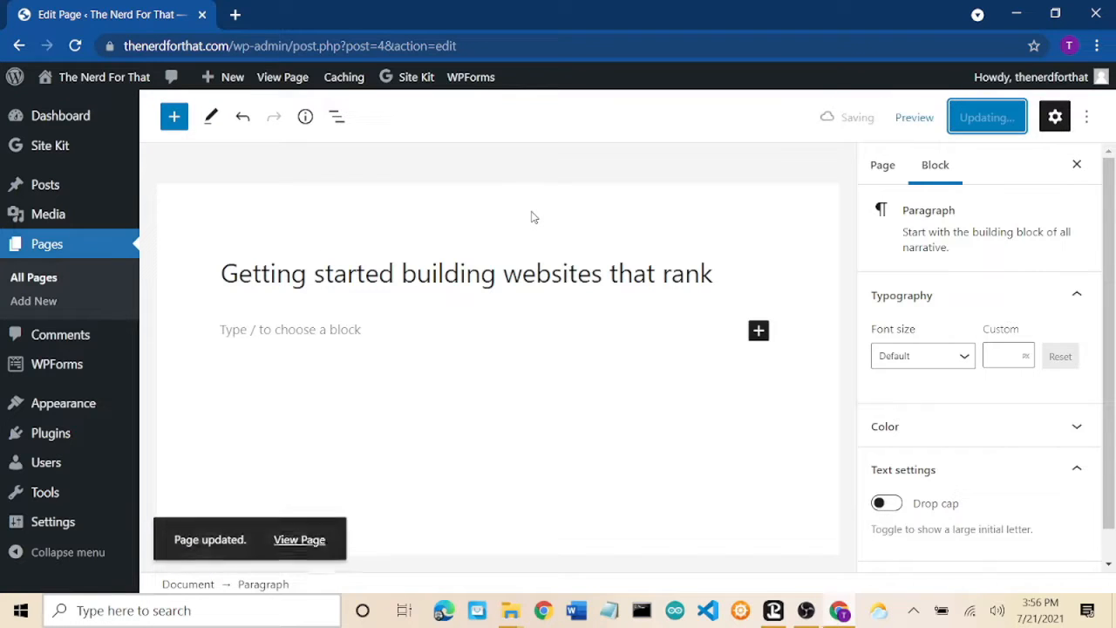
{"action": "left_click", "coordinate": [301, 539]}
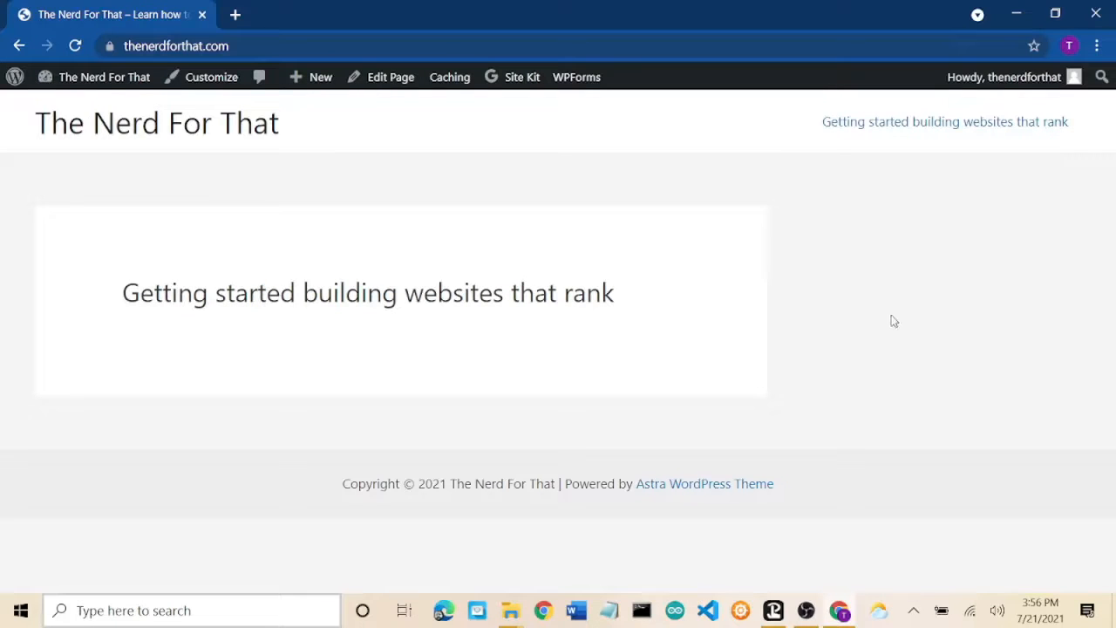
{"action": "left_click", "coordinate": [962, 127]}
{"action": "left_click_drag", "start_coordinate": [575, 481], "coordinate": [797, 414]}
{"action": "left_click", "coordinate": [802, 414]}
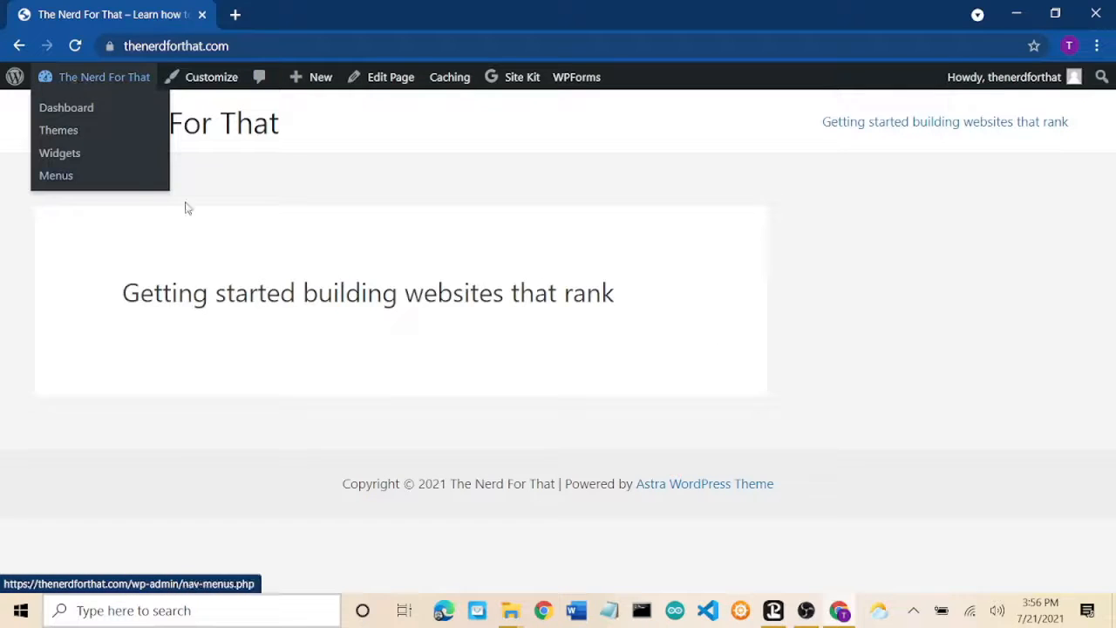
Step: Open a new browser tab and return to the site's tab
{"action": "left_click", "coordinate": [235, 16]}
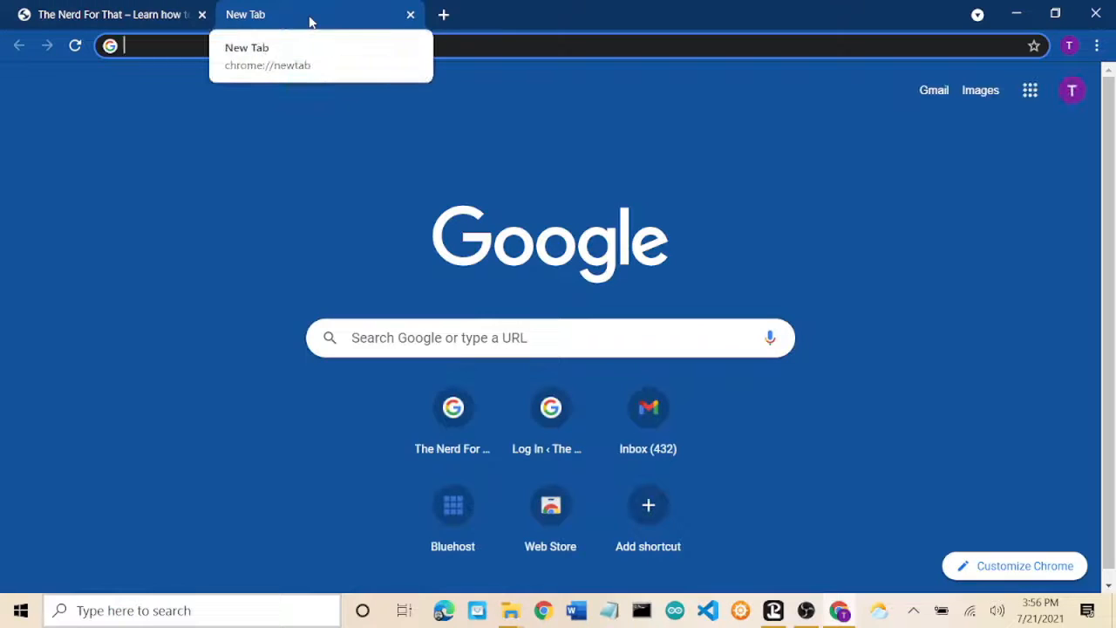
{"action": "left_click", "coordinate": [106, 16]}
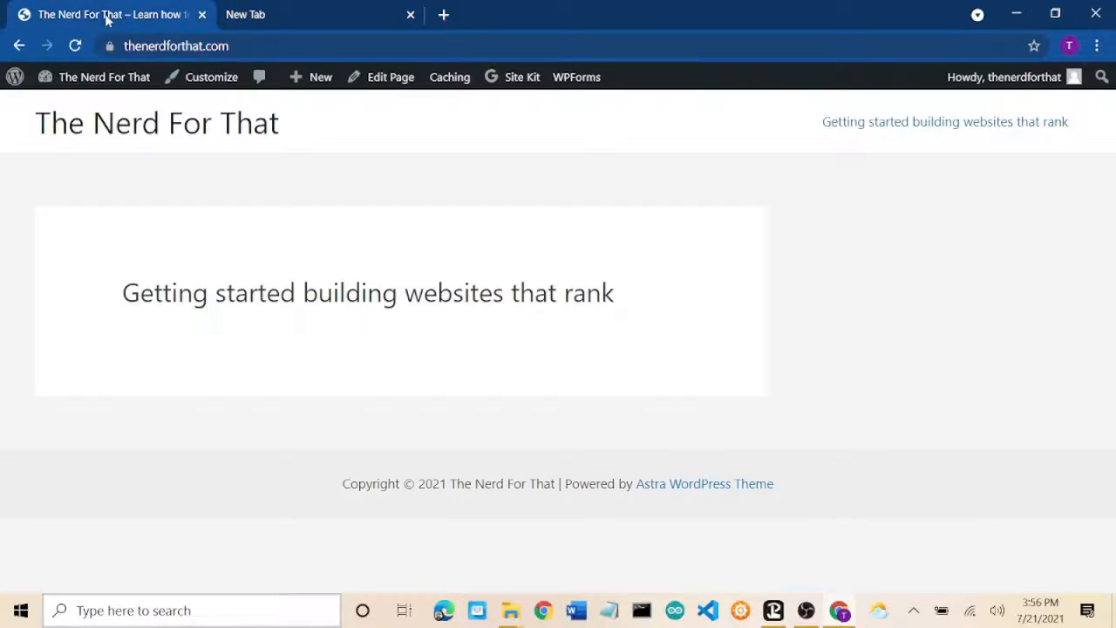